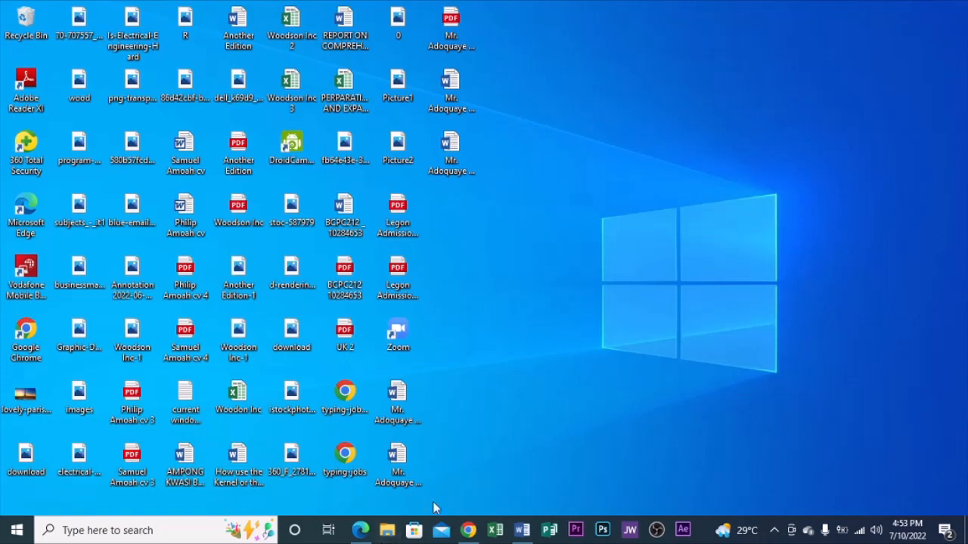
Search Windows for Excel and launch Excel 2013.
{"action": "left_click", "coordinate": [165, 525]}
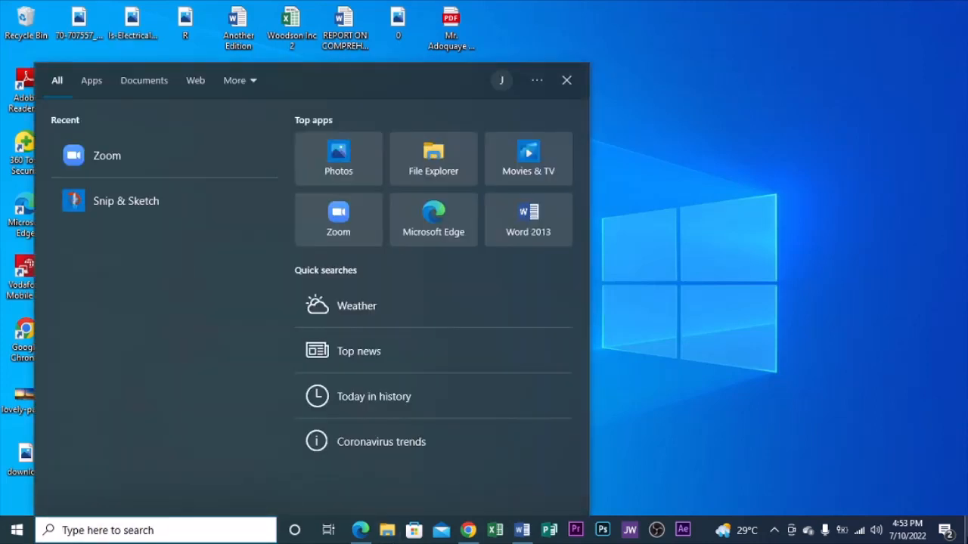
{"action": "type", "text": "e"}
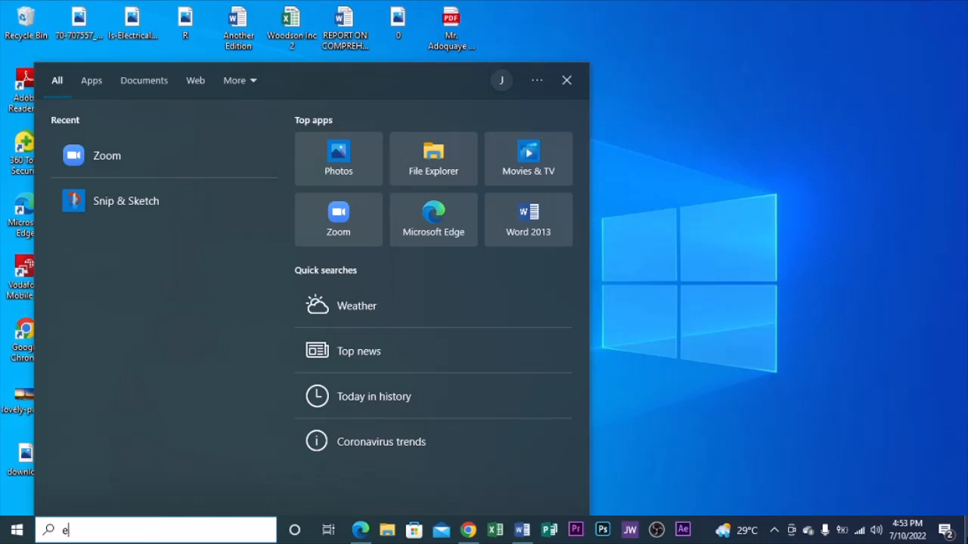
{"action": "type", "text": "xcel"}
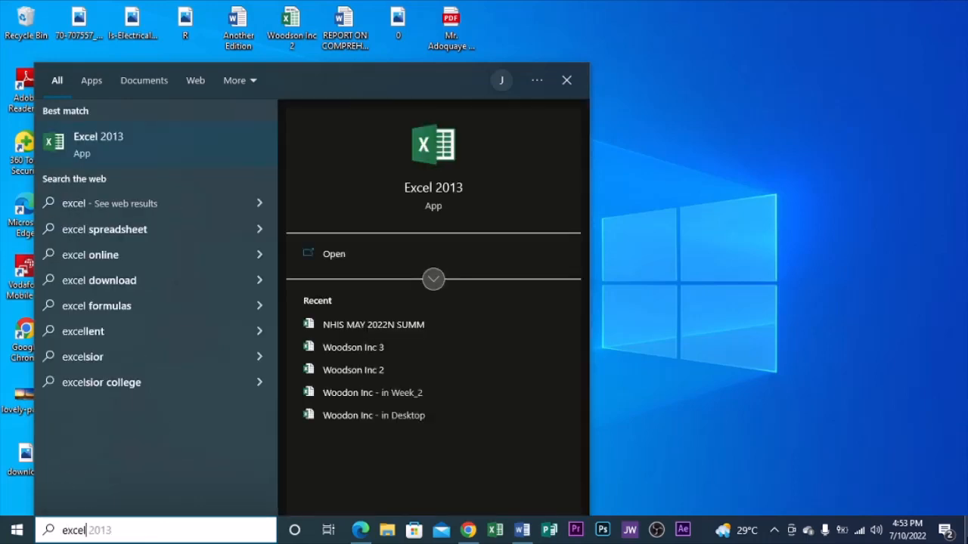
{"action": "left_click", "coordinate": [457, 254]}
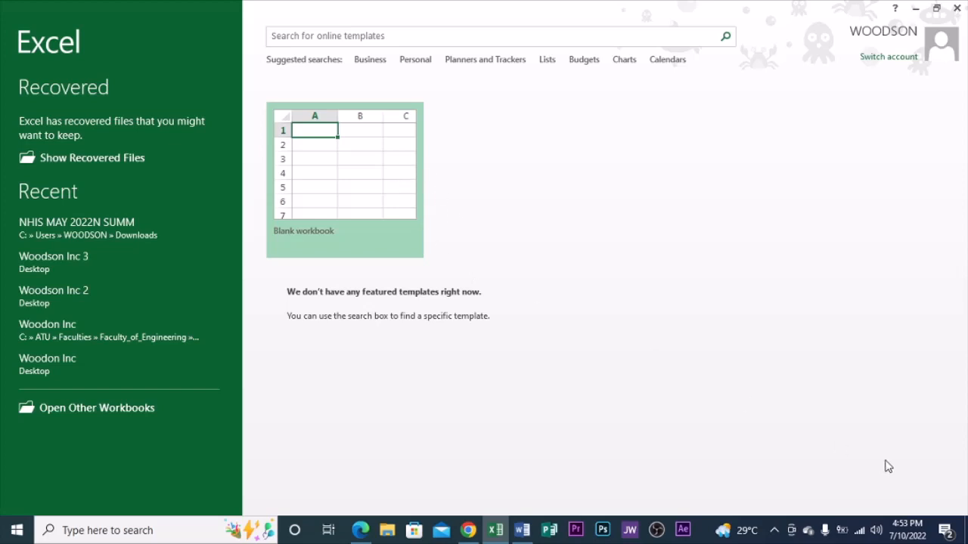
Create a blank workbook and close the Document Recovery pane, choosing to remove the recovered files.
{"action": "left_click", "coordinate": [382, 165]}
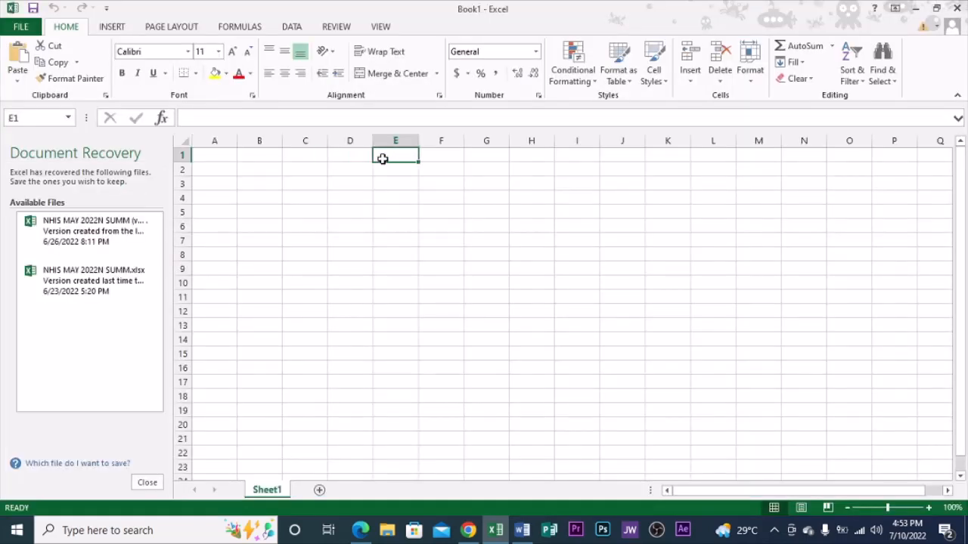
{"action": "left_click", "coordinate": [146, 483]}
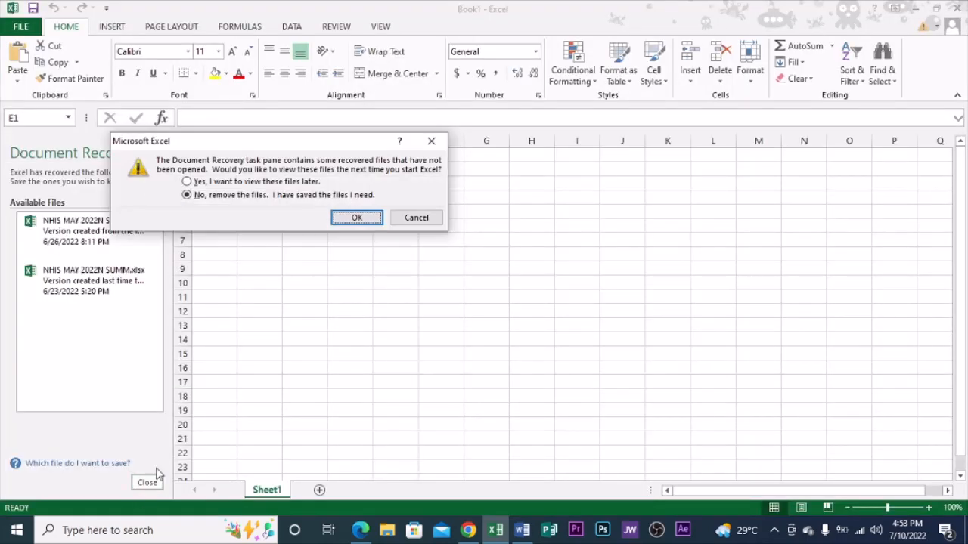
{"action": "left_click", "coordinate": [353, 218]}
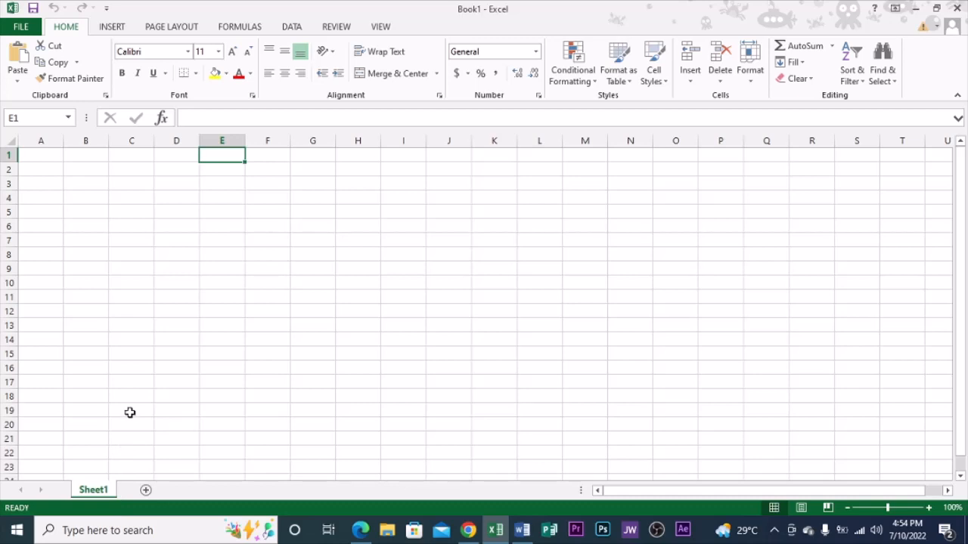
Add two new worksheets to the workbook and return to Sheet1.
{"action": "left_click", "coordinate": [147, 490]}
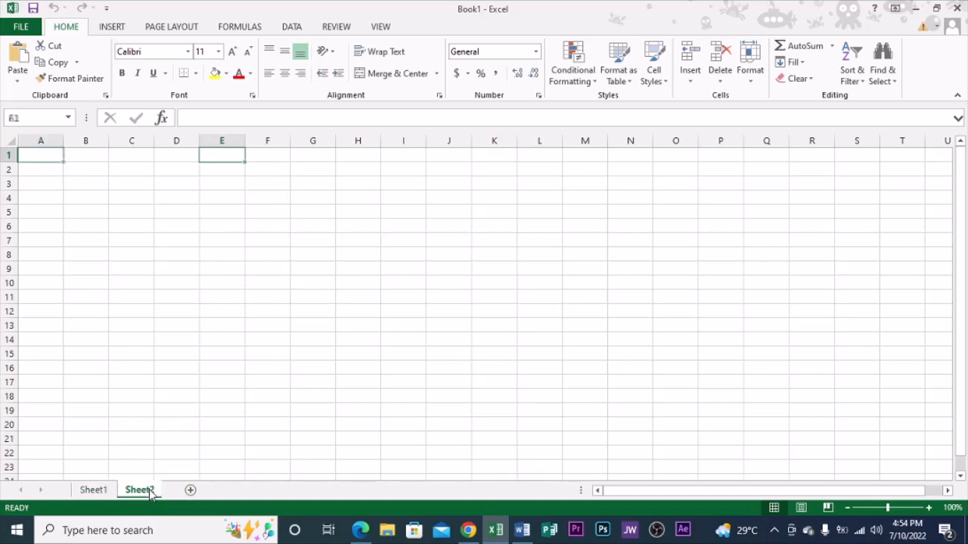
{"action": "left_click", "coordinate": [193, 492]}
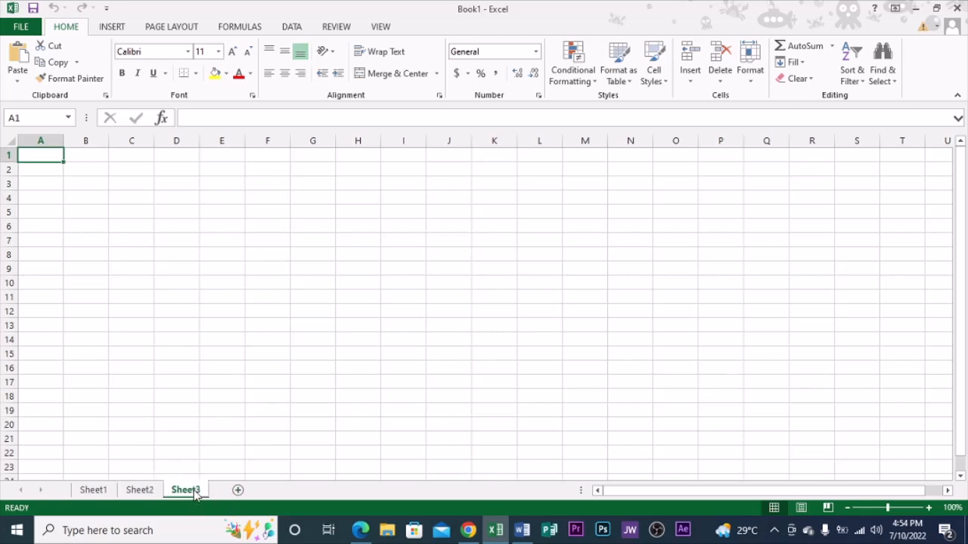
{"action": "left_click", "coordinate": [94, 491]}
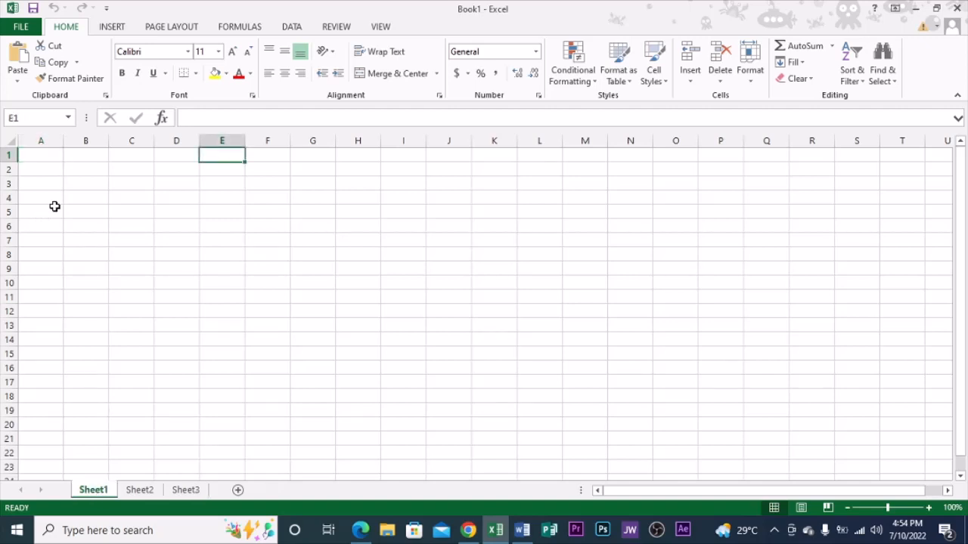
Enter the column headings x in cell A1 and y in cell B1.
{"action": "left_click", "coordinate": [53, 155]}
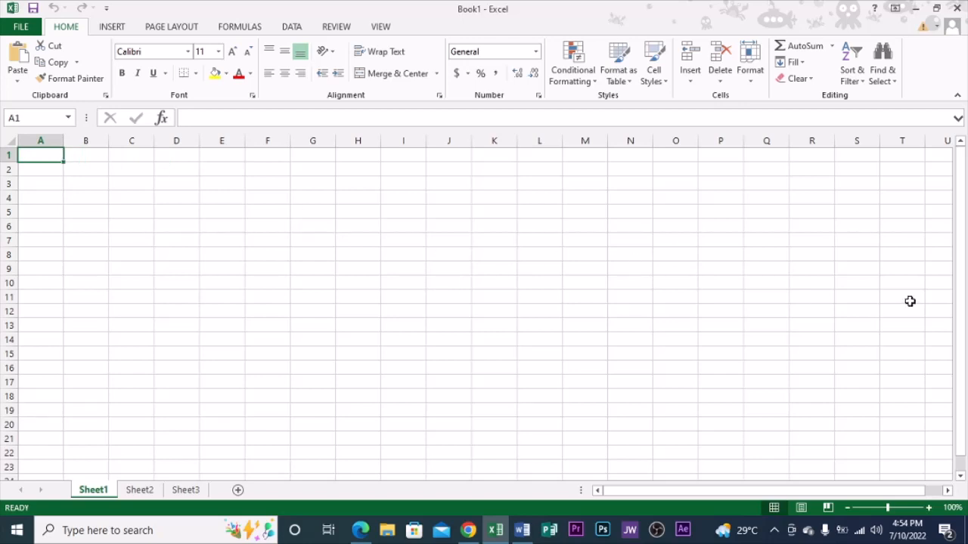
{"action": "type", "text": "x"}
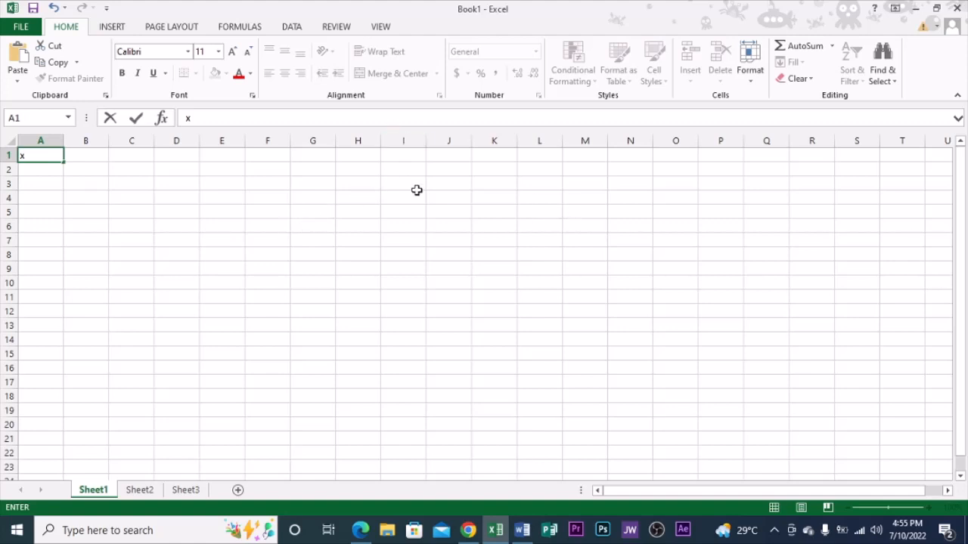
{"action": "left_click", "coordinate": [84, 158]}
{"action": "left_click", "coordinate": [53, 155]}
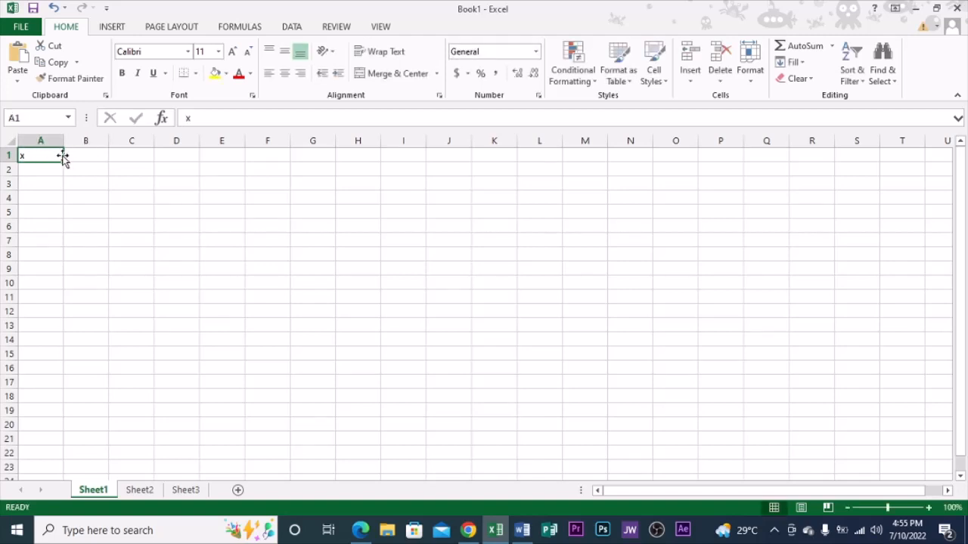
{"action": "left_click", "coordinate": [77, 151]}
{"action": "double_click", "coordinate": [79, 155]}
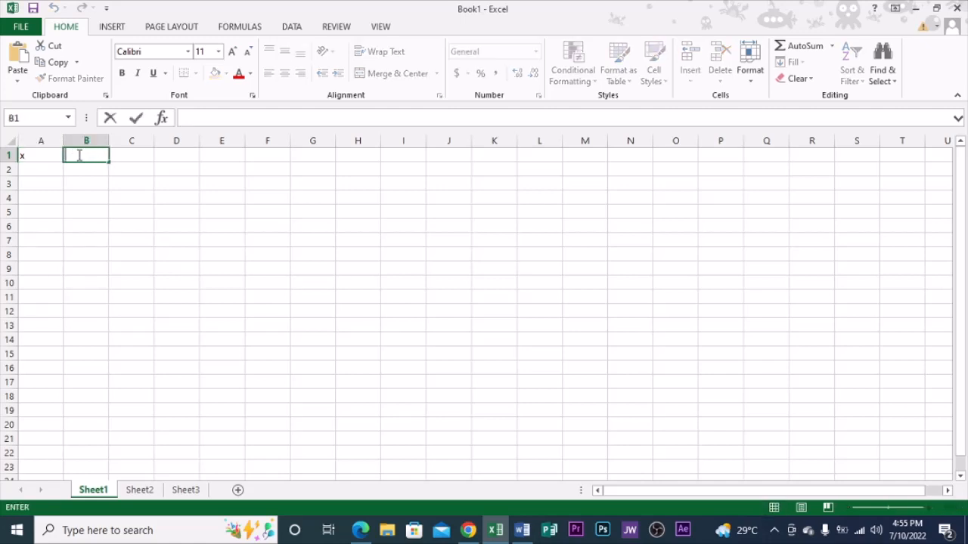
{"action": "type", "text": "y"}
Enter -3 in cell A2 under x and -4 in cell B2 under y.
{"action": "left_click", "coordinate": [42, 168]}
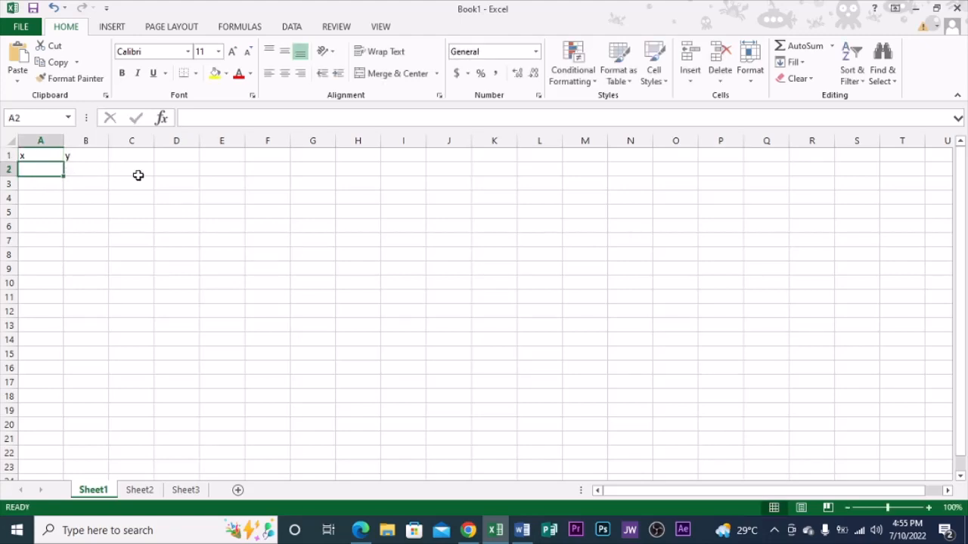
{"action": "type", "text": "-"}
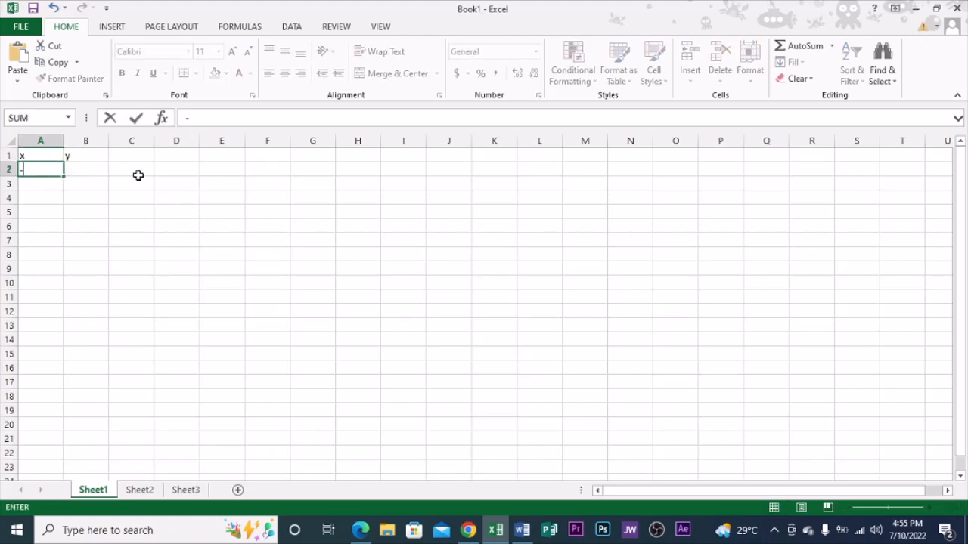
{"action": "type", "text": "3"}
{"action": "left_click", "coordinate": [94, 175]}
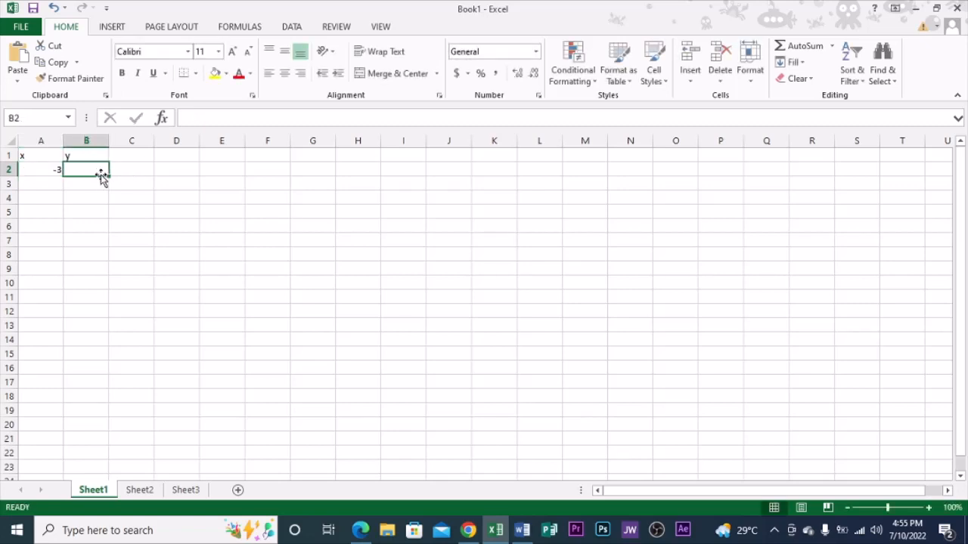
{"action": "type", "text": "-"}
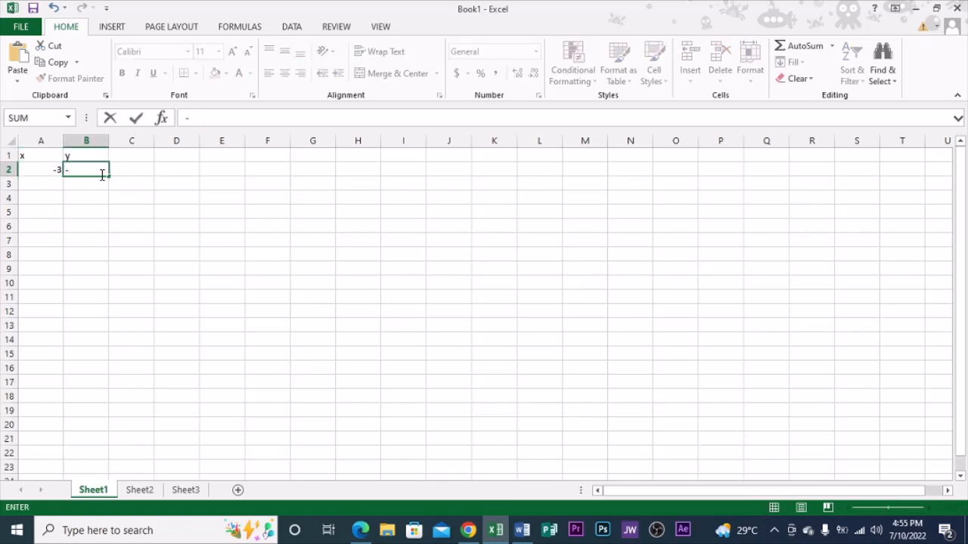
{"action": "type", "text": "4"}
{"action": "left_click", "coordinate": [174, 198]}
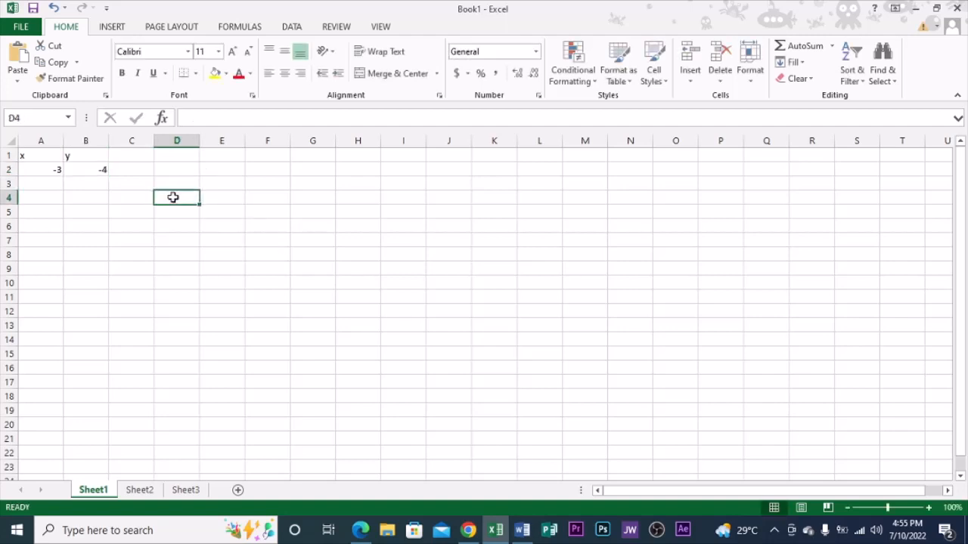
Enter the expression 2x+3y-6 as the heading in cell C1.
{"action": "left_click", "coordinate": [138, 153]}
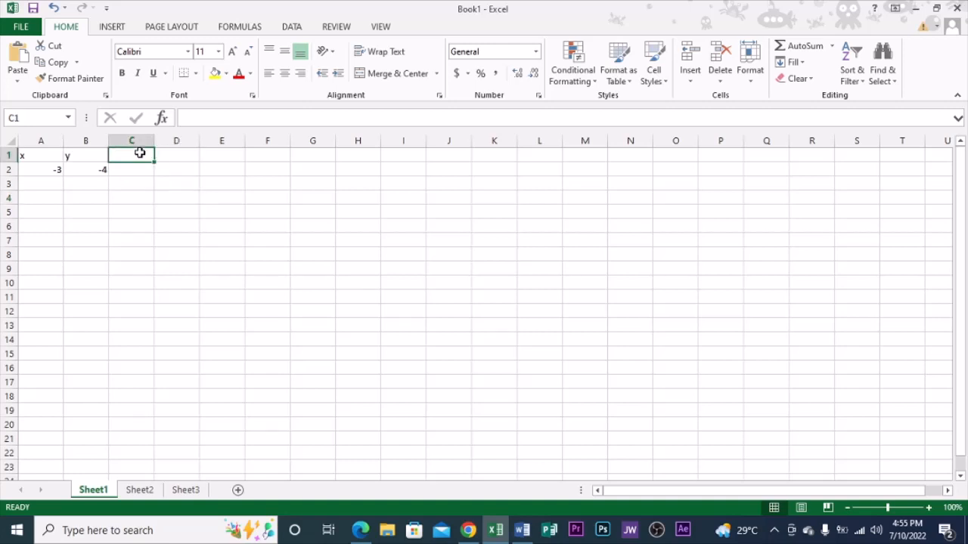
{"action": "type", "text": "2"}
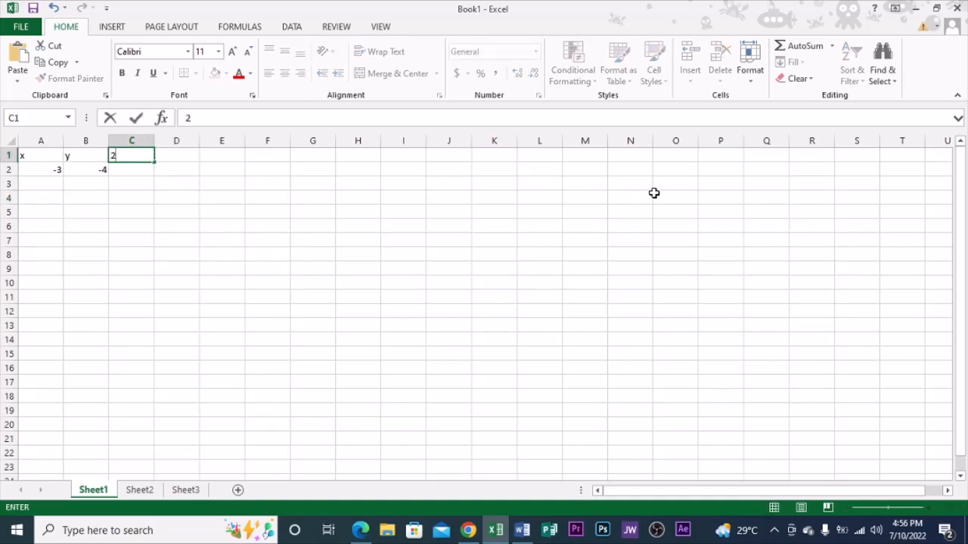
{"action": "type", "text": "x+3y-6"}
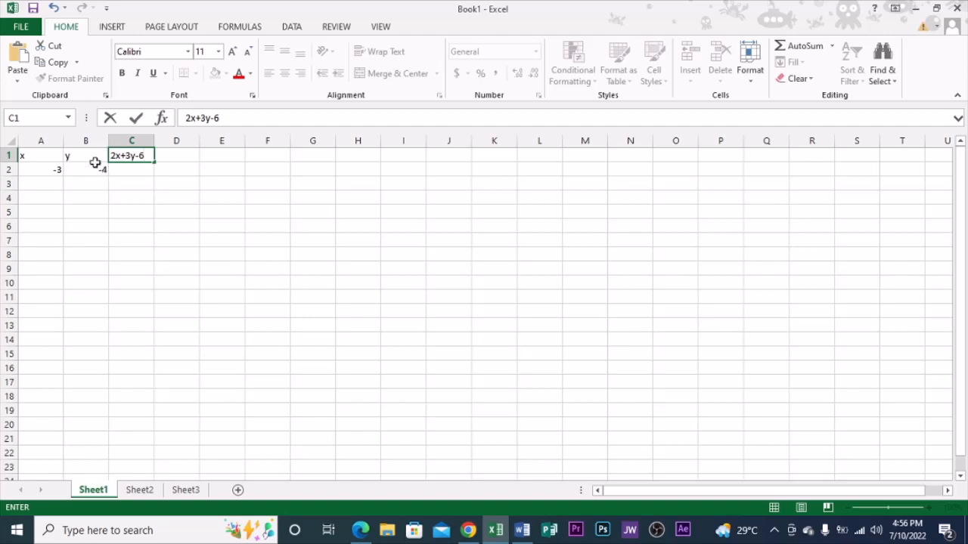
{"action": "left_click", "coordinate": [150, 172]}
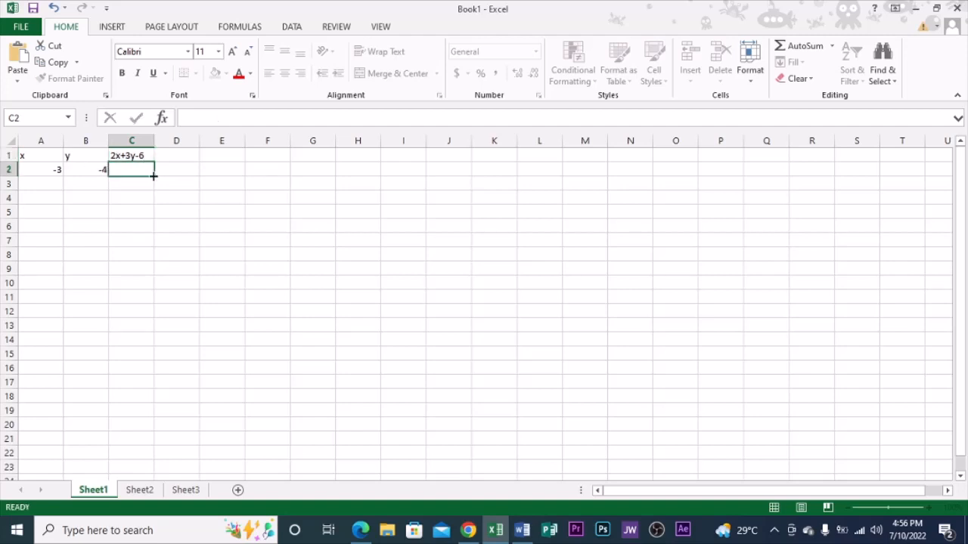
{"action": "left_click", "coordinate": [75, 169]}
{"action": "left_click", "coordinate": [57, 173]}
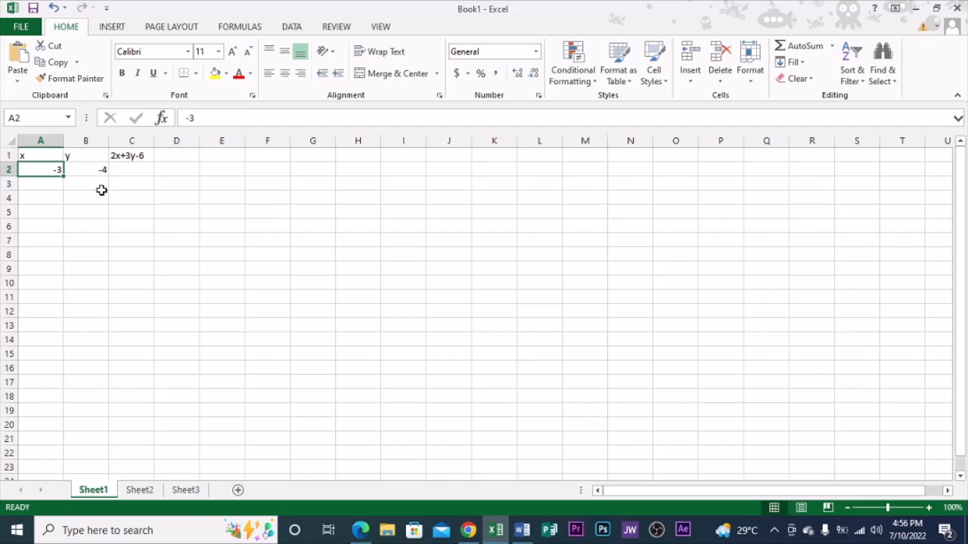
{"action": "key", "text": "Up"}
{"action": "key", "text": "Right"}
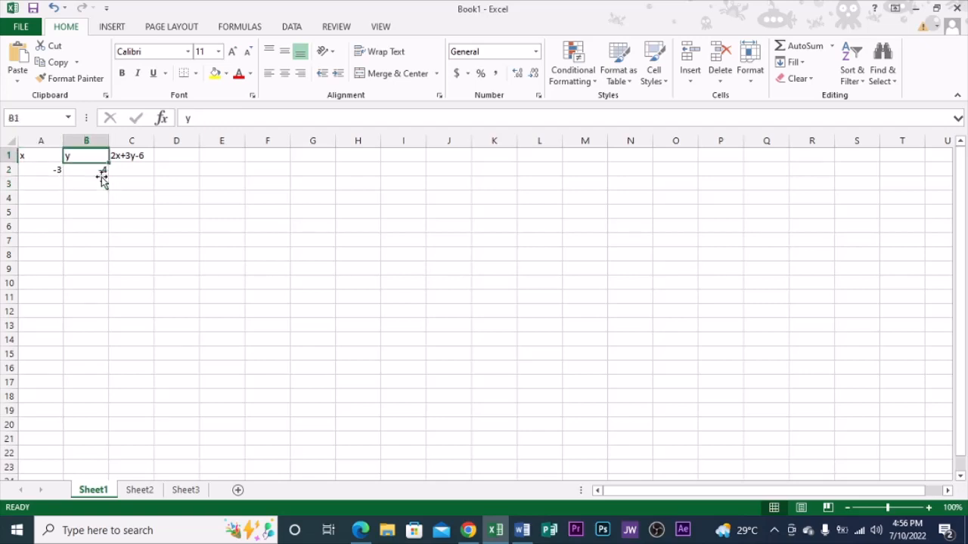
Change the first y value in cell B2 to -2.
{"action": "left_click", "coordinate": [102, 180]}
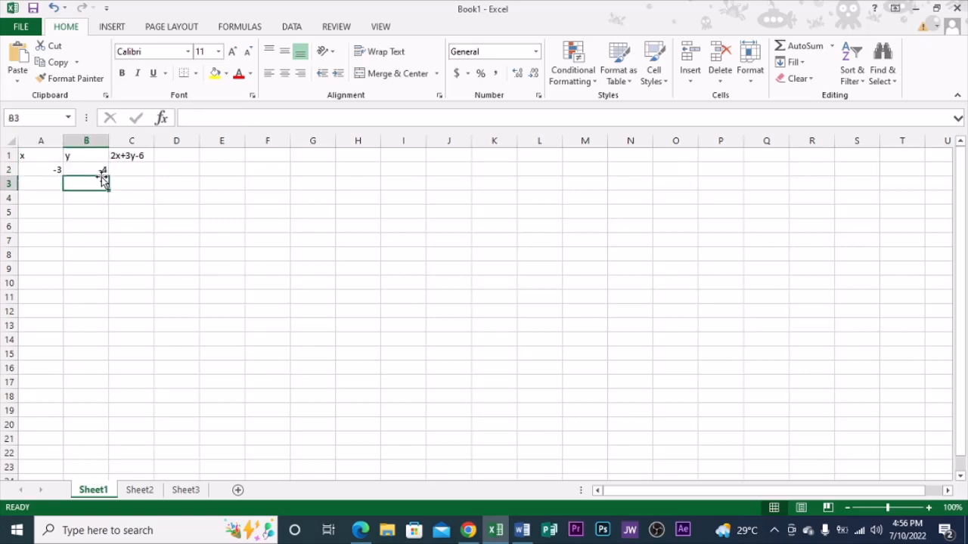
{"action": "double_click", "coordinate": [103, 172]}
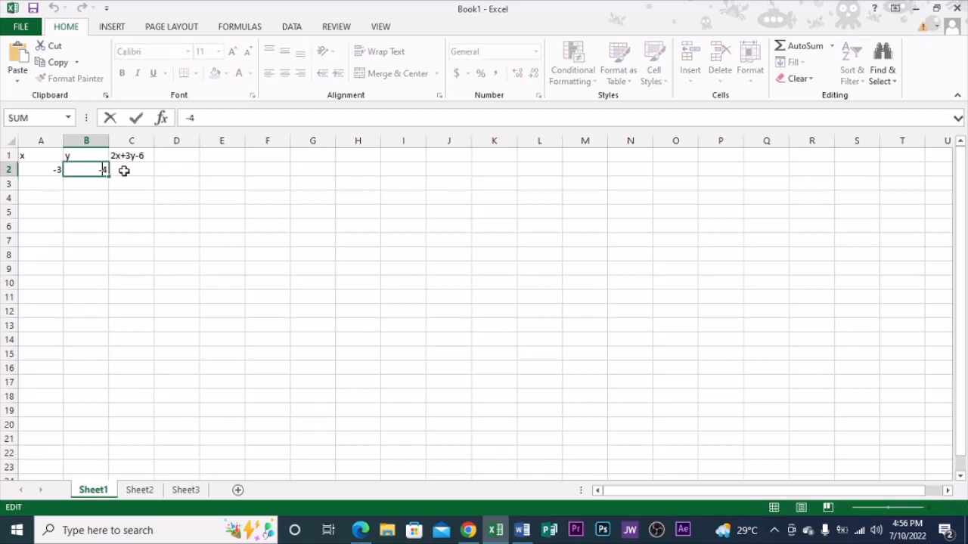
{"action": "key", "text": "BackSpace"}
{"action": "type", "text": "2"}
Fill the y column from B2 down to B7 as a series running from -2 to 3.
{"action": "left_click_drag", "start_coordinate": [110, 180], "coordinate": [109, 253]}
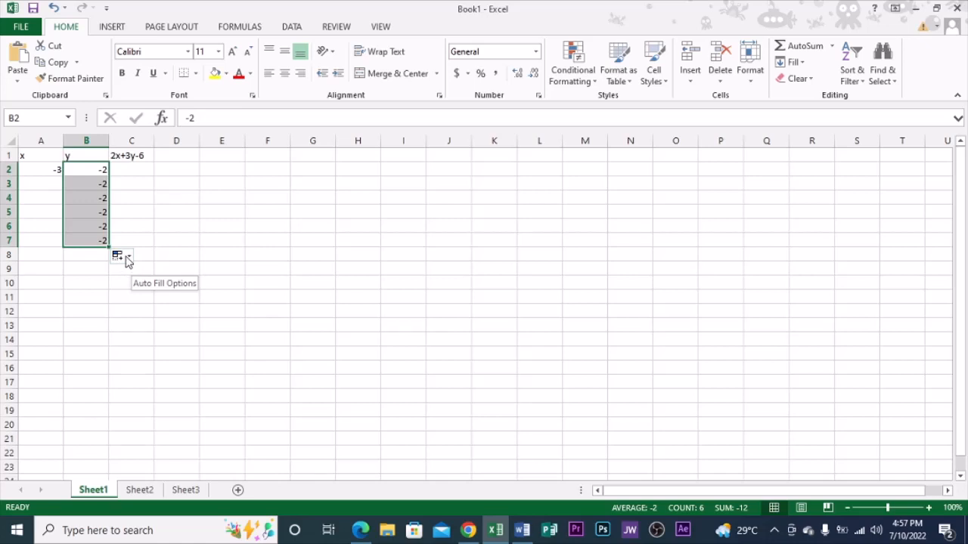
{"action": "left_click", "coordinate": [127, 258]}
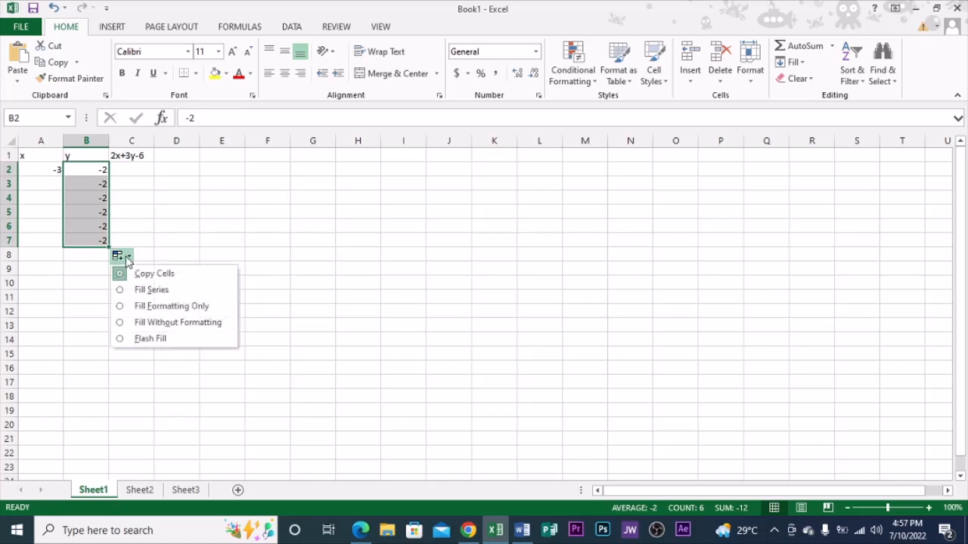
{"action": "left_click", "coordinate": [151, 290]}
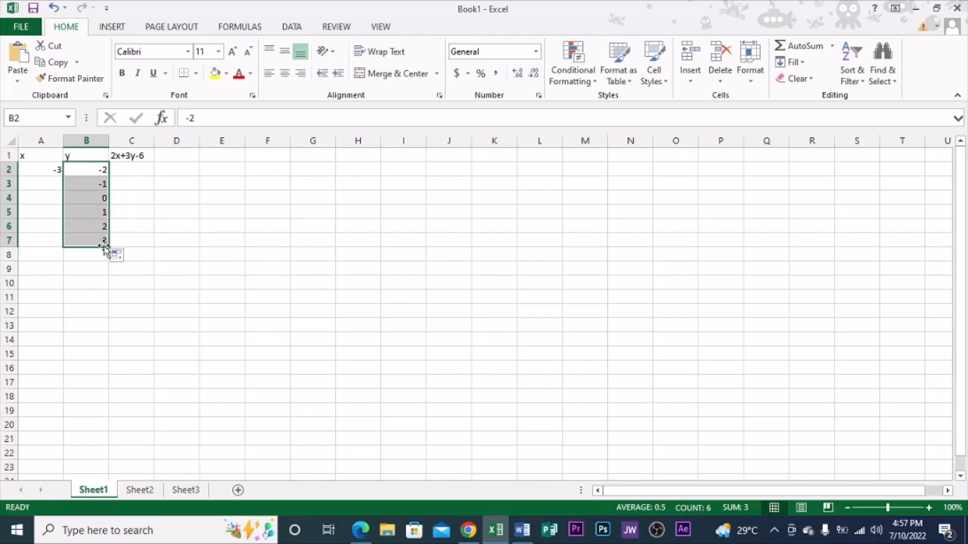
Fill the x value -3 from A2 down to A7 as identical copies.
{"action": "left_click", "coordinate": [47, 170]}
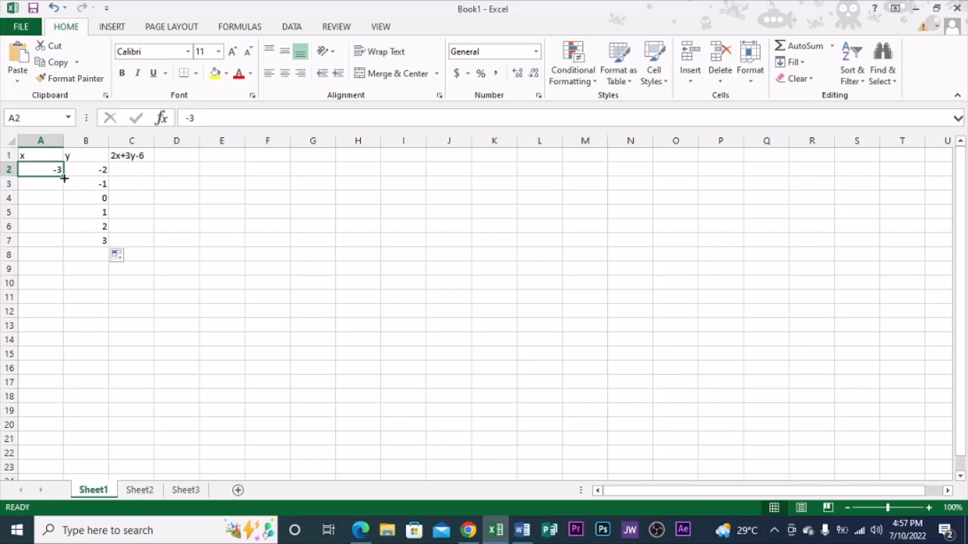
{"action": "left_click_drag", "start_coordinate": [65, 178], "coordinate": [65, 242]}
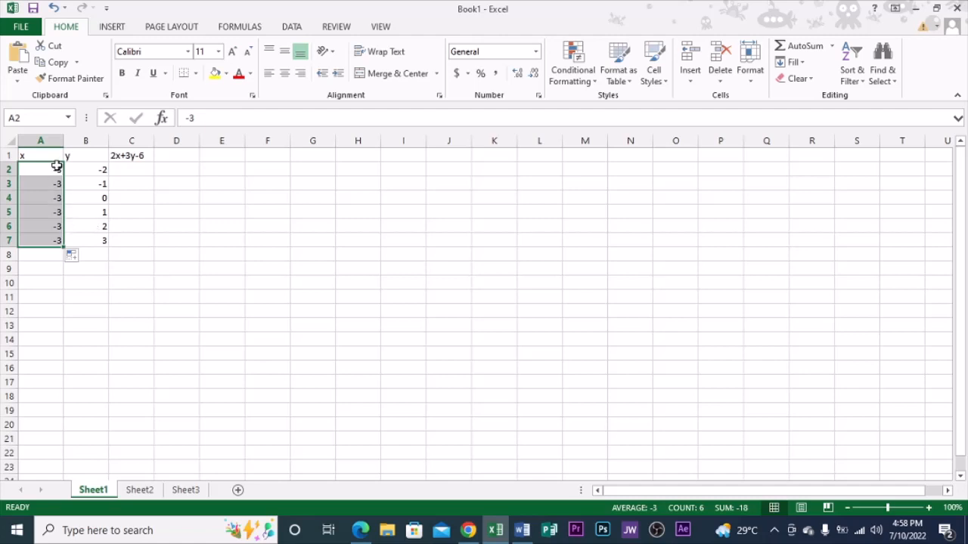
Copy the y value -2 from cell B2 into A8 as the next x value.
{"action": "left_click", "coordinate": [103, 171]}
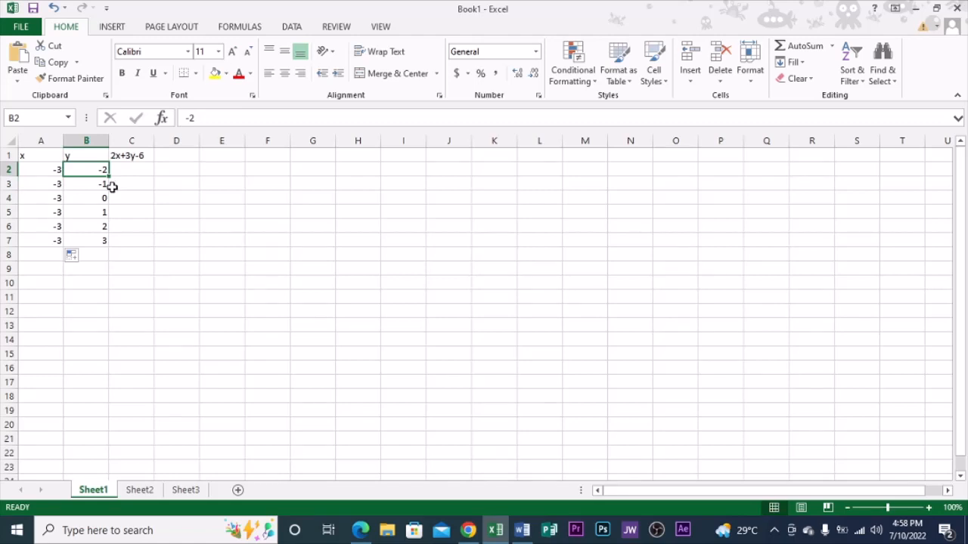
{"action": "key", "text": "ctrl+c"}
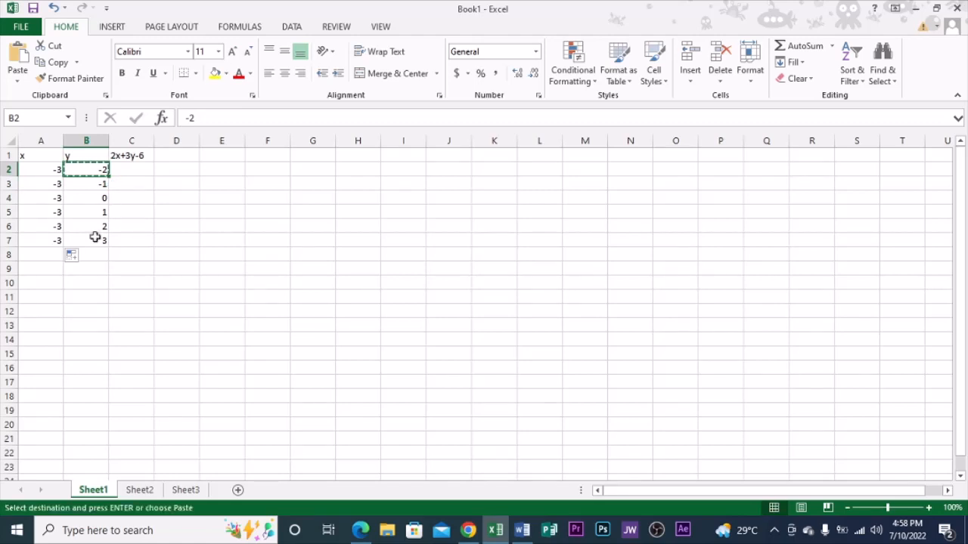
{"action": "left_click", "coordinate": [56, 254]}
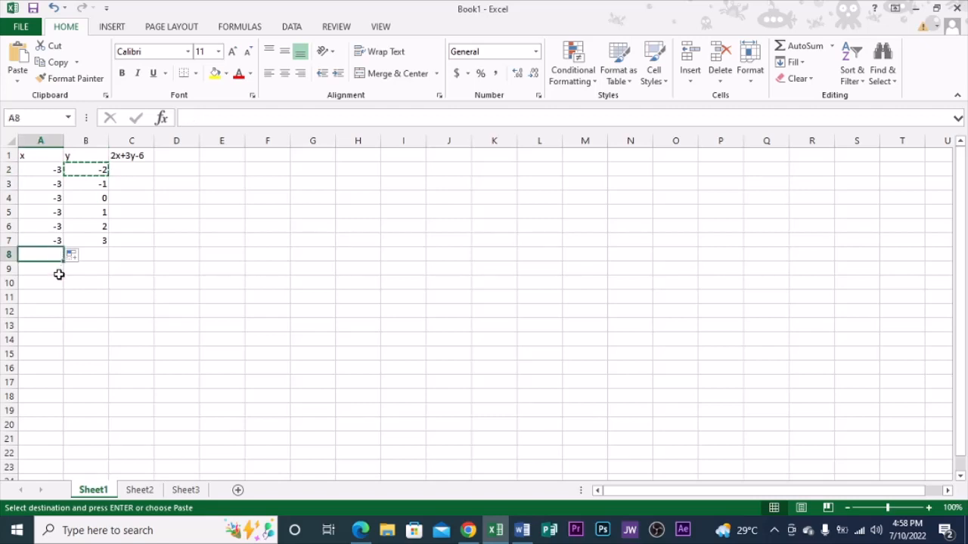
{"action": "key", "text": "ctrl+v"}
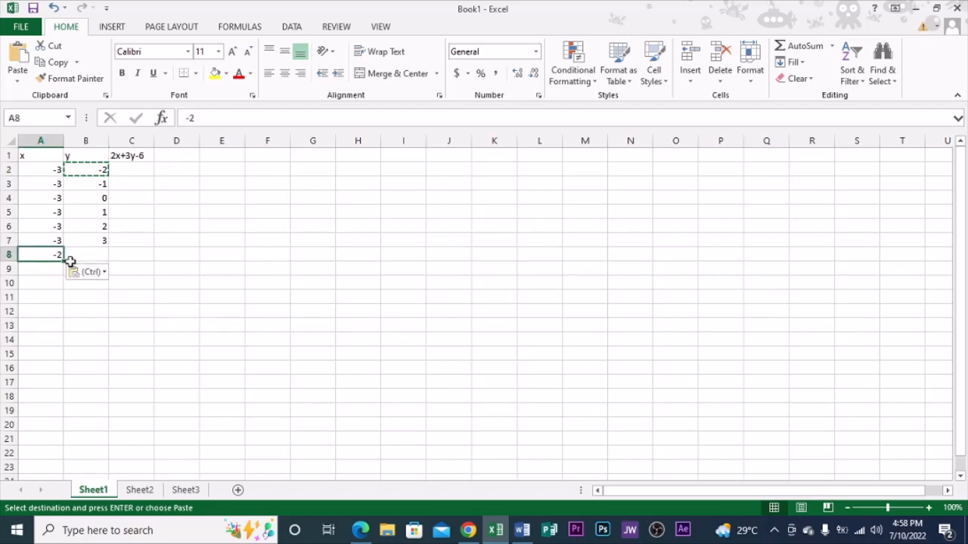
Copy the y series -2 to 3 from B2:B7 into the cells starting at B8.
{"action": "left_click", "coordinate": [99, 169]}
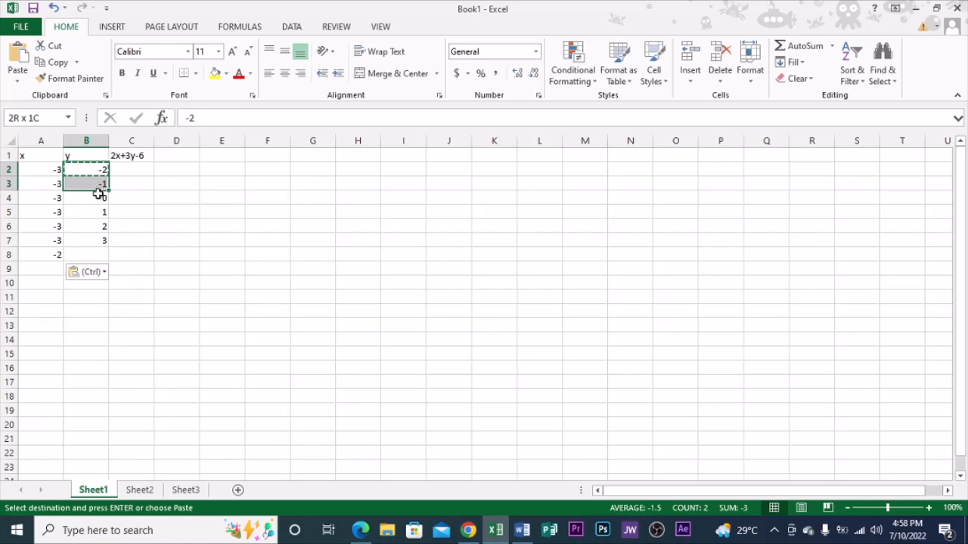
{"action": "left_click_drag", "start_coordinate": [99, 194], "coordinate": [99, 240]}
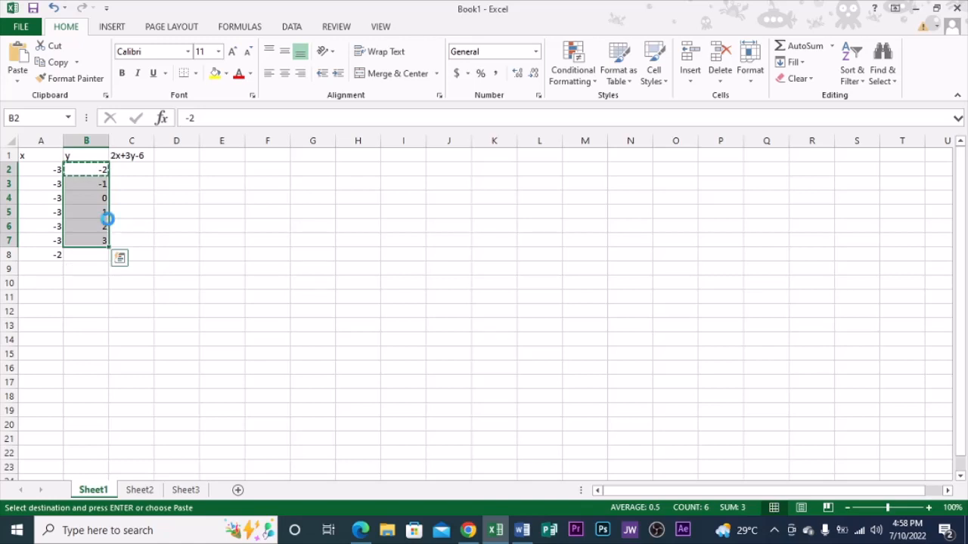
{"action": "left_click", "coordinate": [86, 255]}
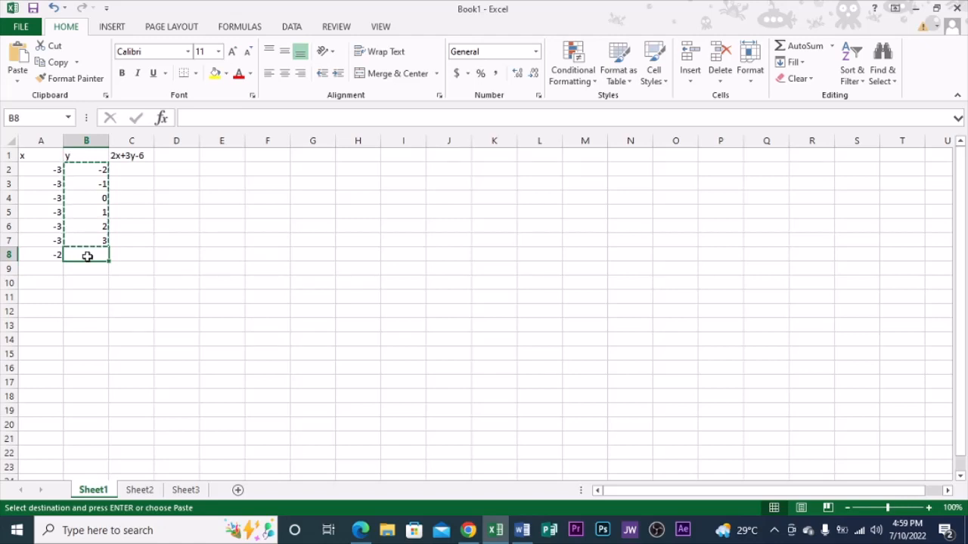
{"action": "key", "text": "ctrl+v"}
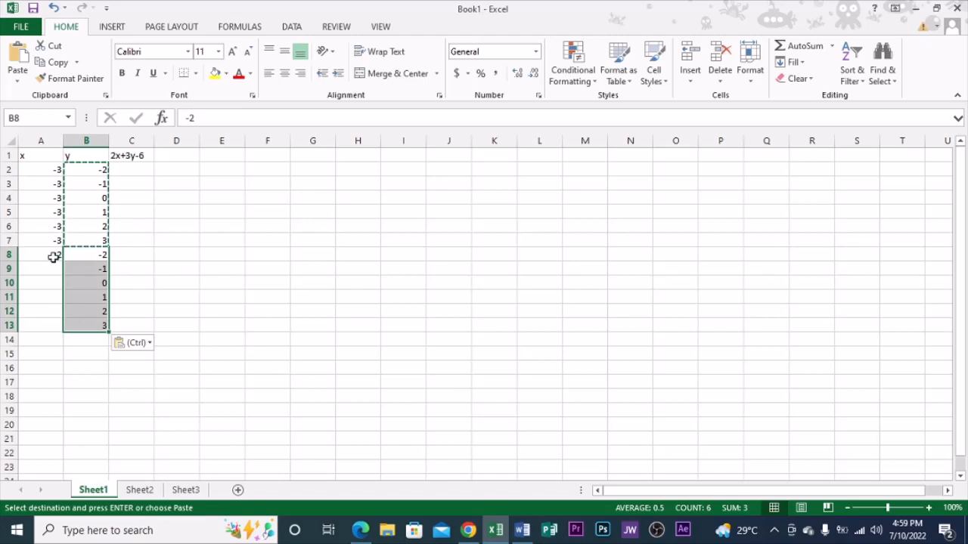
Fill the x value -2 from A8 down to A13 as identical copies.
{"action": "left_click", "coordinate": [53, 257]}
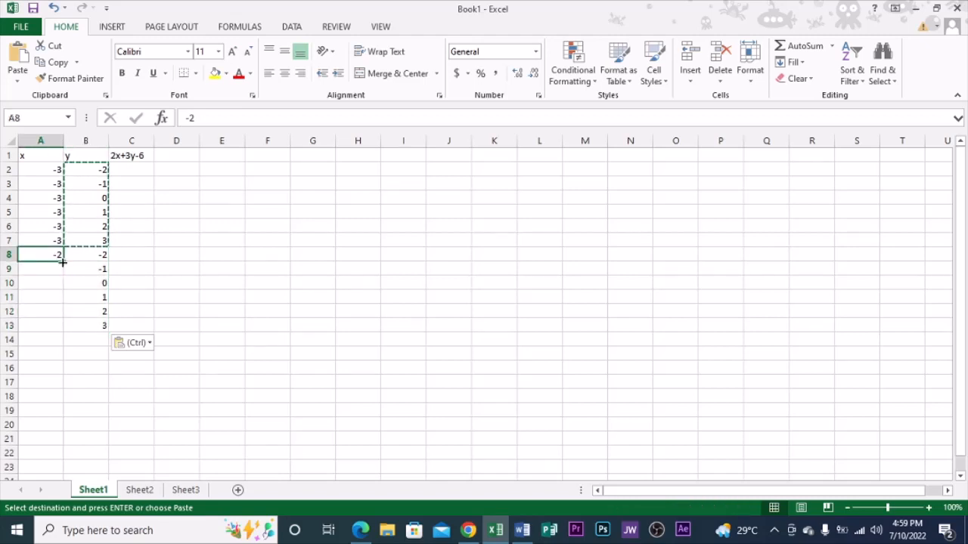
{"action": "left_click_drag", "start_coordinate": [62, 262], "coordinate": [59, 326]}
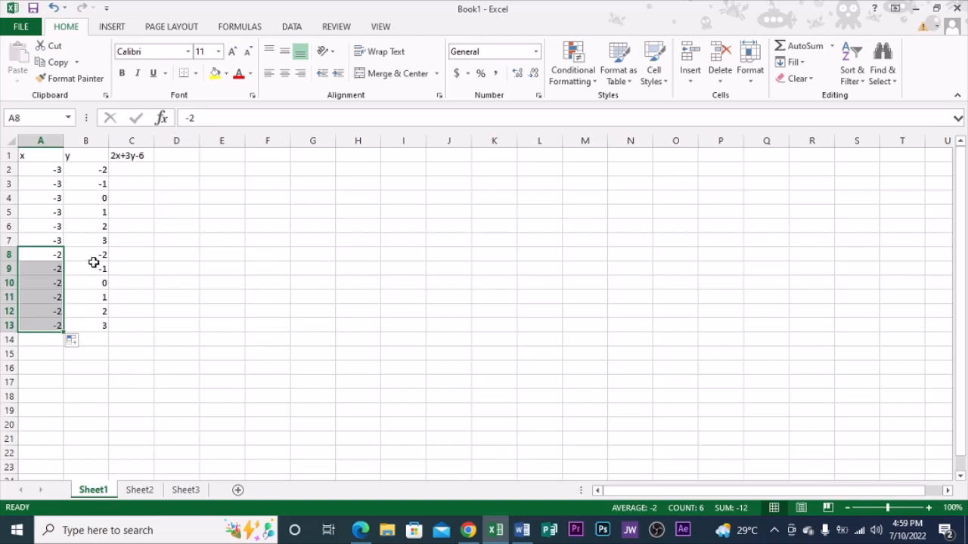
{"action": "left_click", "coordinate": [106, 328]}
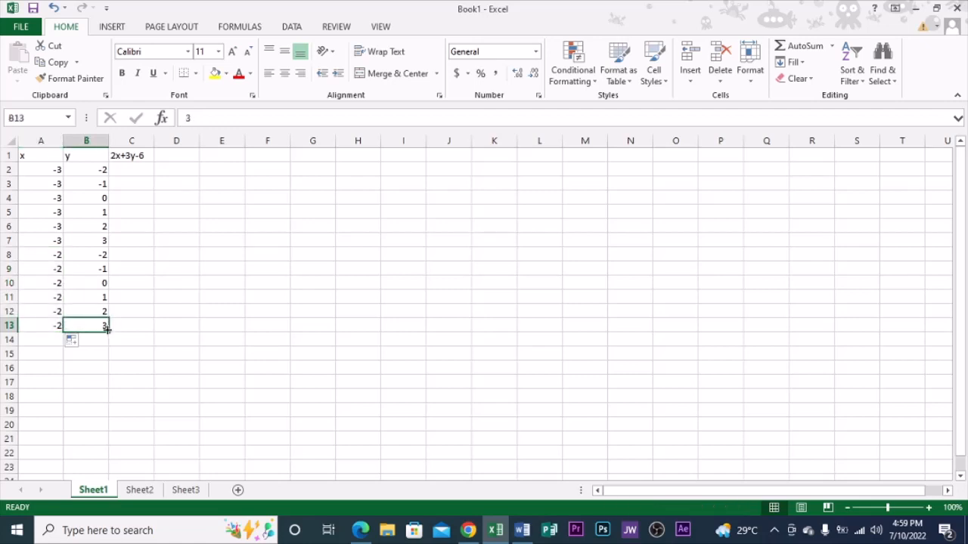
Copy the y value -1 from cell B9 into A14 as the next x value.
{"action": "left_click", "coordinate": [103, 269]}
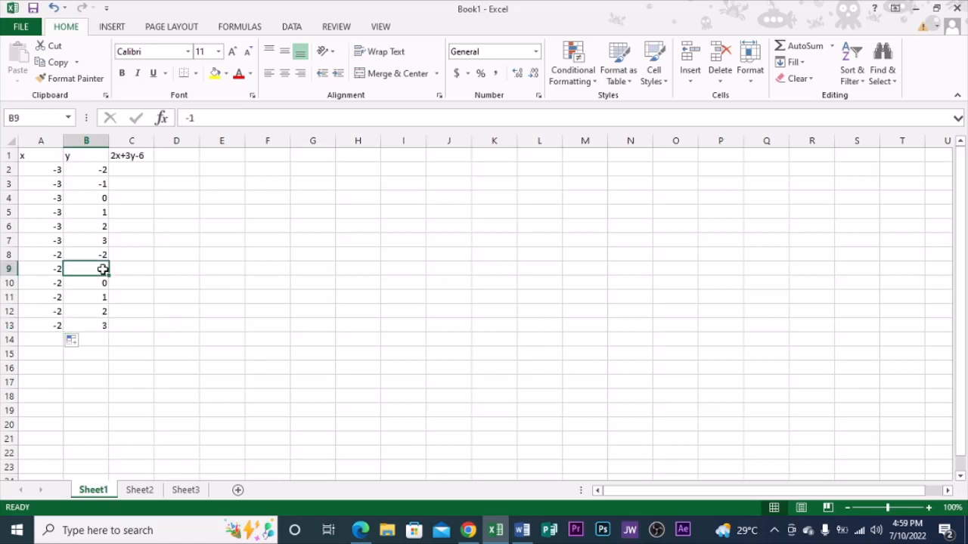
{"action": "key", "text": "ctrl+c"}
{"action": "left_click", "coordinate": [52, 338]}
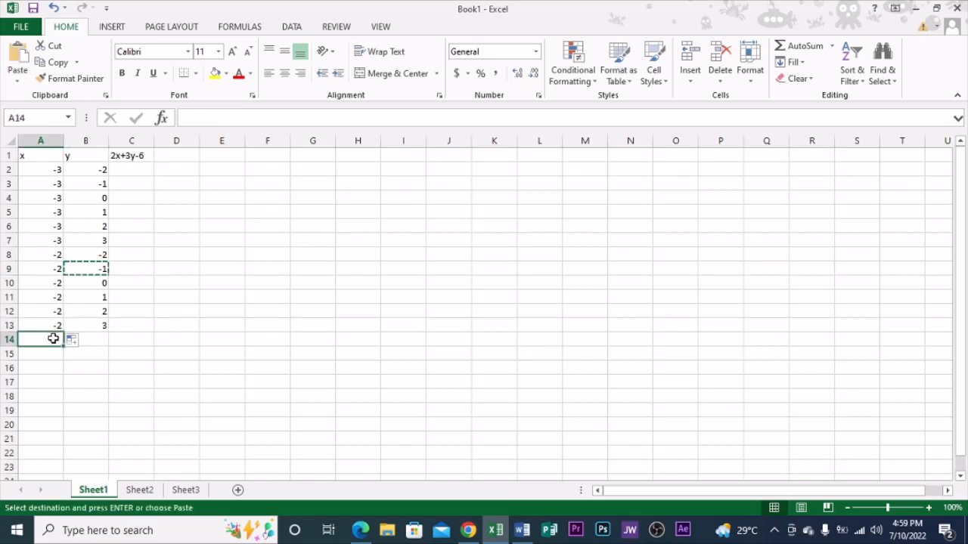
{"action": "key", "text": "ctrl+v"}
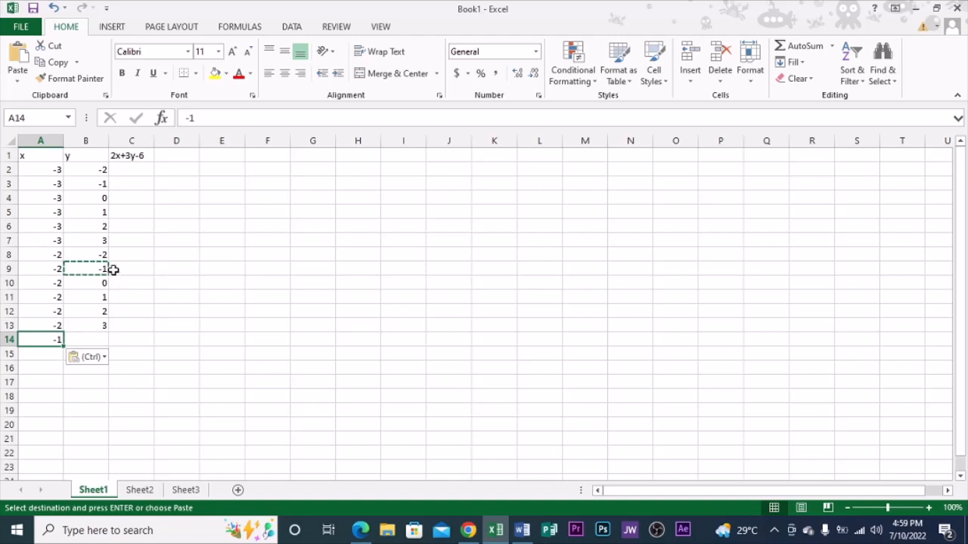
Copy the y series -2 to 3 from B8:B13 into the cells starting at B14.
{"action": "left_click_drag", "start_coordinate": [96, 256], "coordinate": [100, 318]}
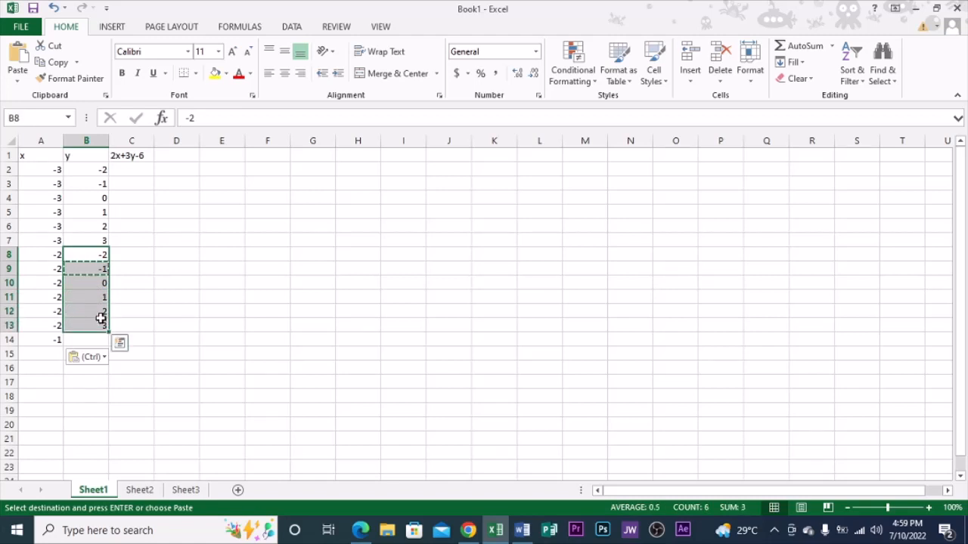
{"action": "key", "text": "ctrl+c"}
{"action": "left_click", "coordinate": [90, 338]}
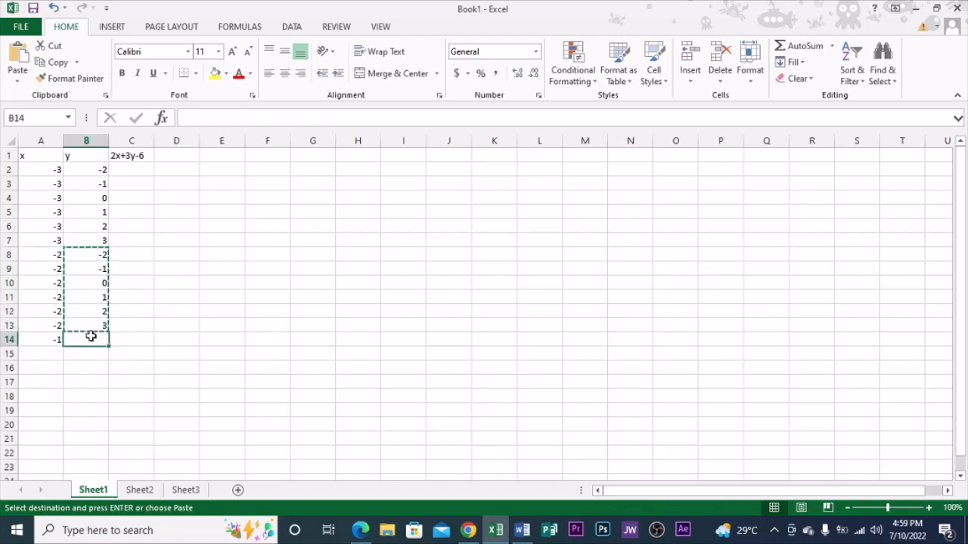
{"action": "key", "text": "ctrl+v"}
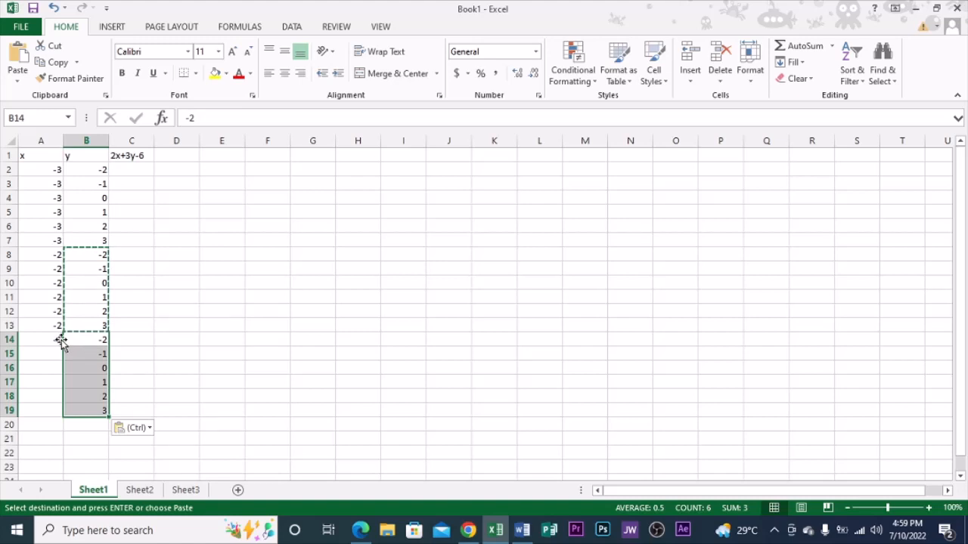
Fill the x value -1 from A14 down to A19 as identical copies.
{"action": "left_click", "coordinate": [57, 339]}
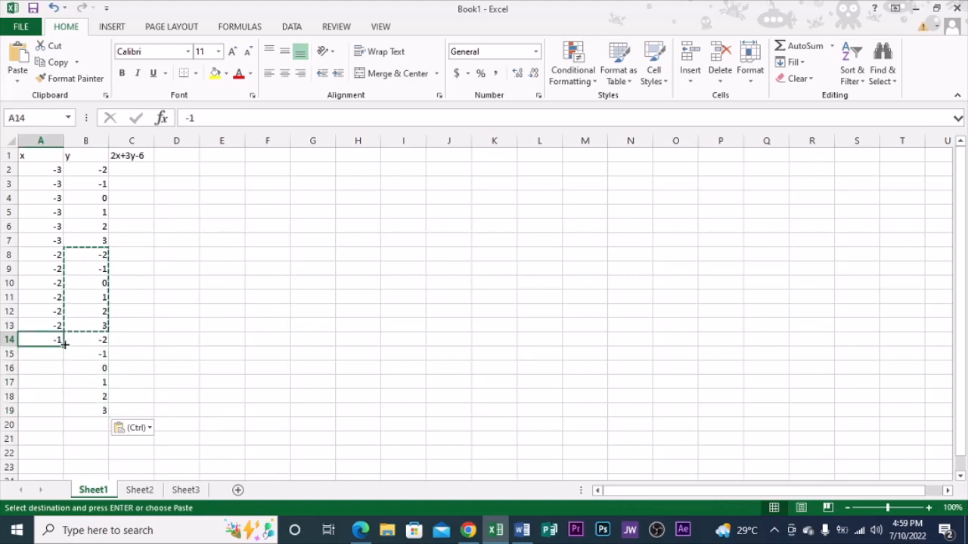
{"action": "left_click_drag", "start_coordinate": [65, 345], "coordinate": [64, 406]}
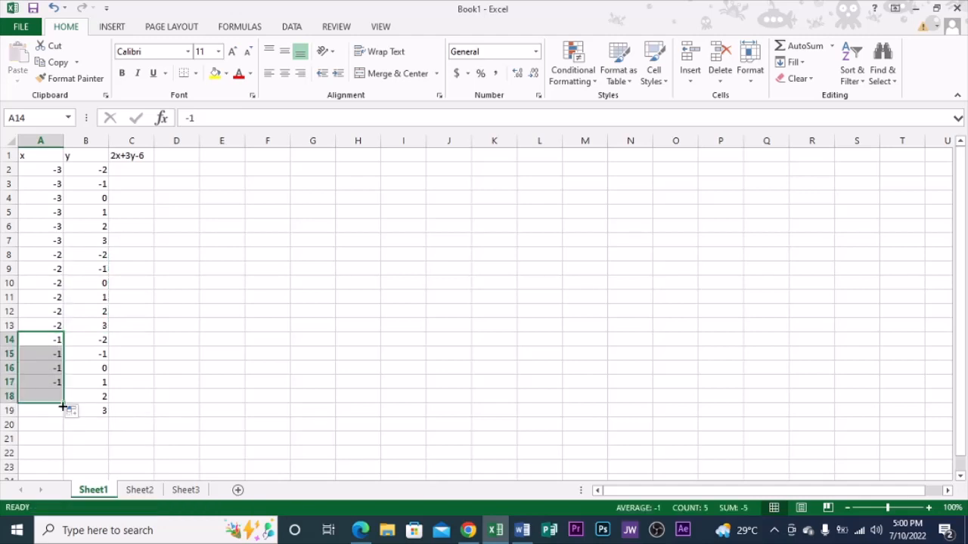
{"action": "left_click", "coordinate": [106, 368]}
{"action": "key", "text": "ctrl+c"}
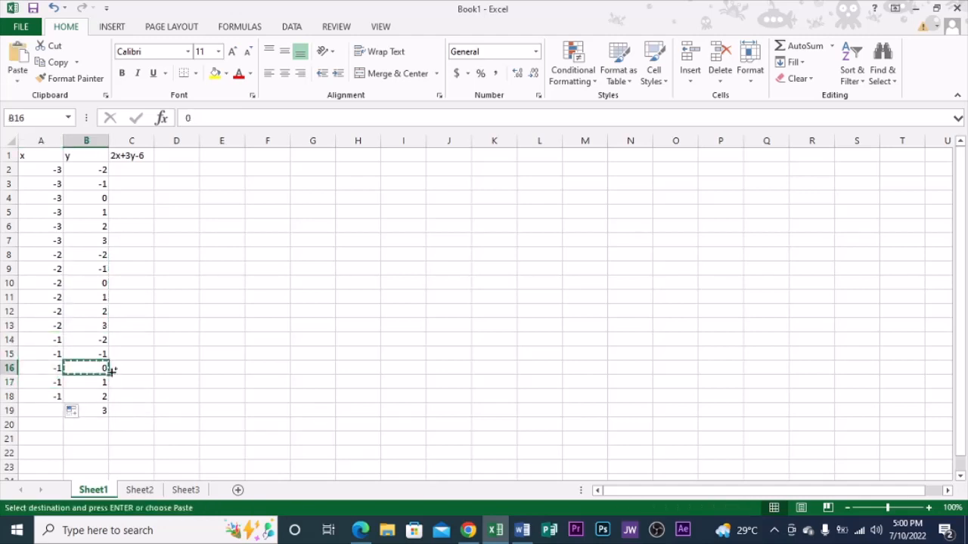
{"action": "scroll", "coordinate": [82, 397], "scroll_direction": "down", "scroll_amount": 1}
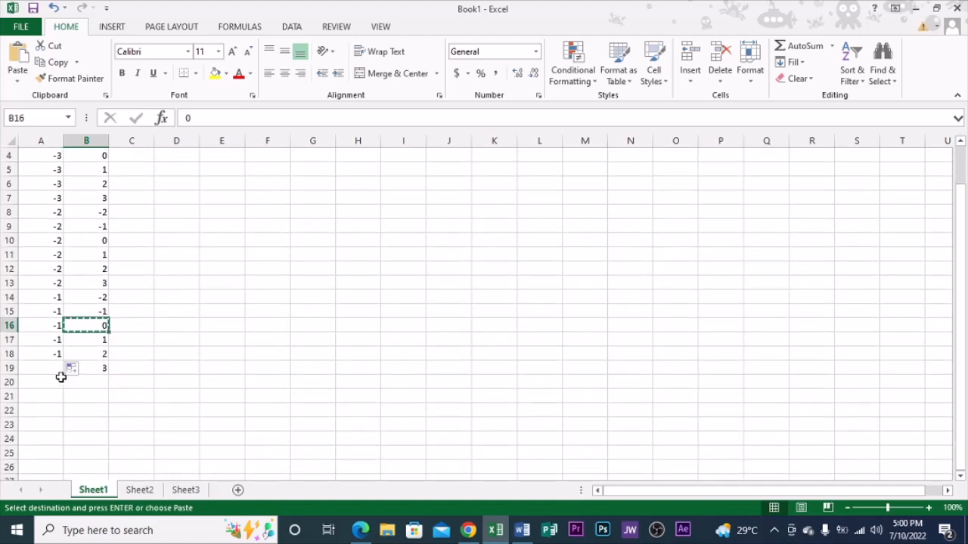
{"action": "left_click", "coordinate": [59, 352]}
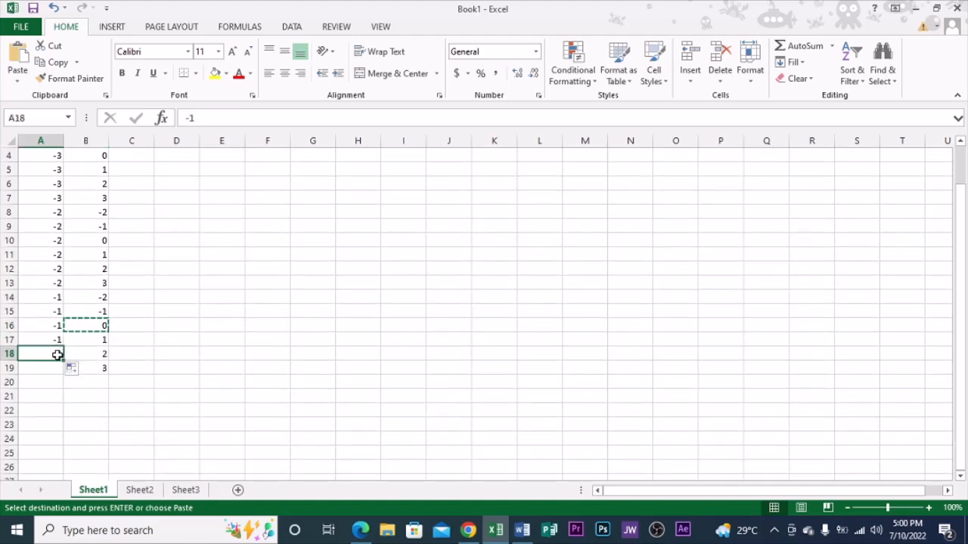
{"action": "left_click_drag", "start_coordinate": [64, 362], "coordinate": [66, 379]}
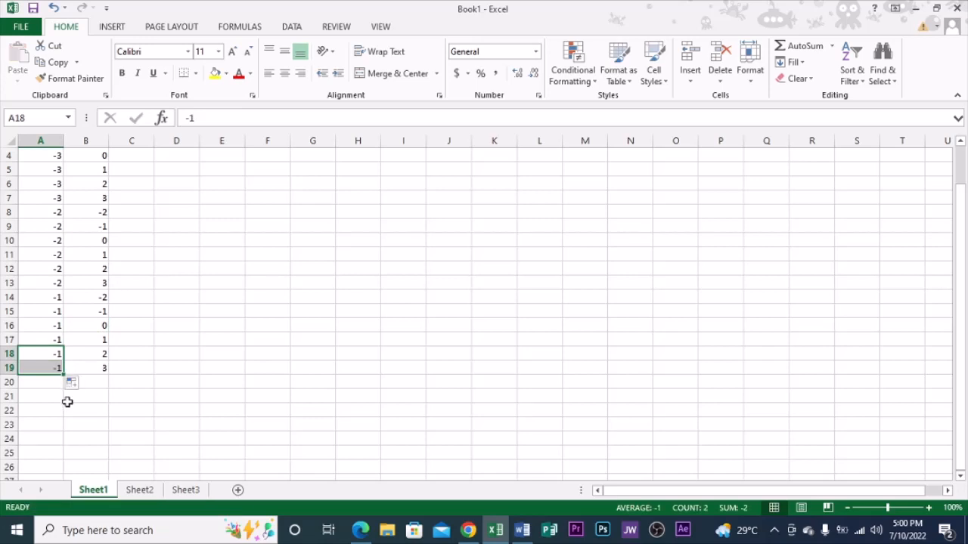
Copy the y value 0 from cell B16 into A20 as the next x value.
{"action": "left_click", "coordinate": [60, 382]}
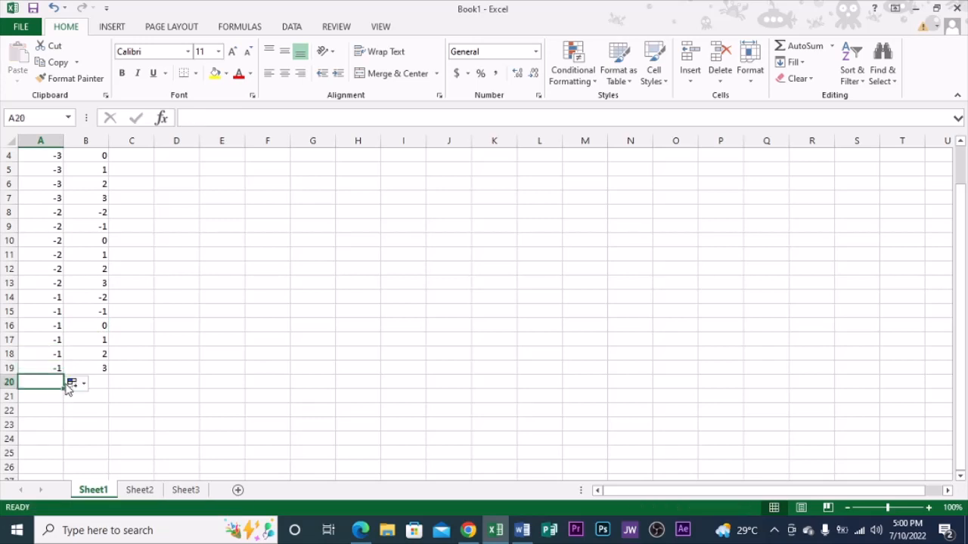
{"action": "left_click", "coordinate": [105, 324]}
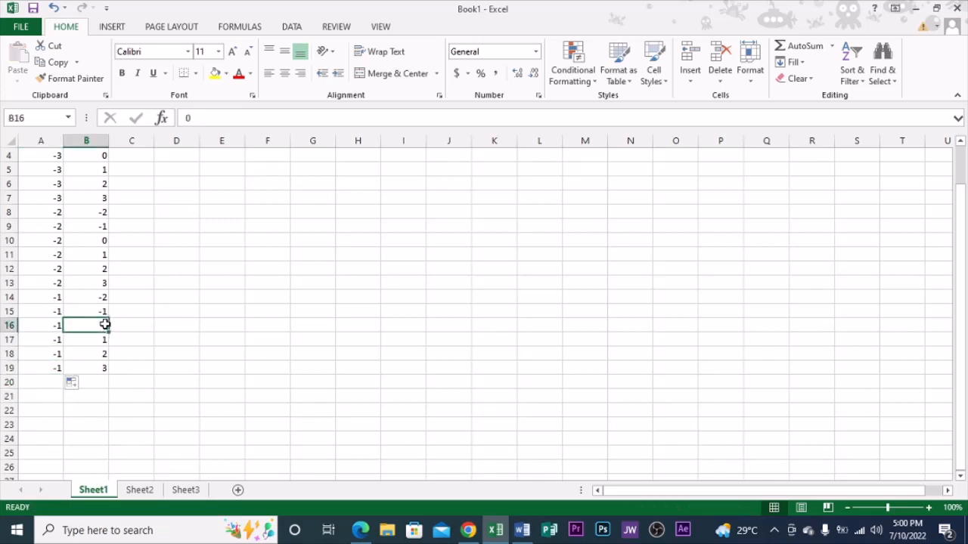
{"action": "key", "text": "ctrl+c"}
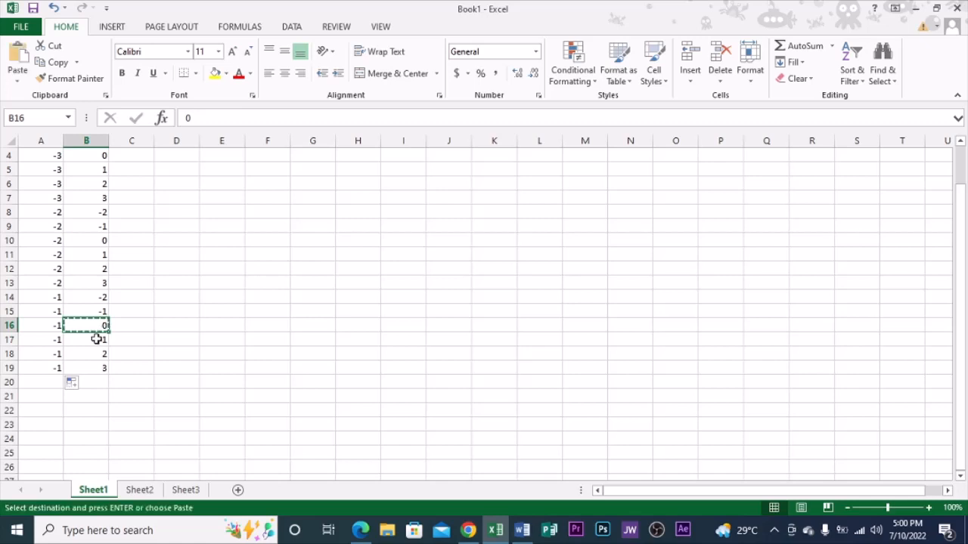
{"action": "left_click", "coordinate": [58, 382]}
{"action": "key", "text": "ctrl+v"}
{"action": "left_click", "coordinate": [83, 398]}
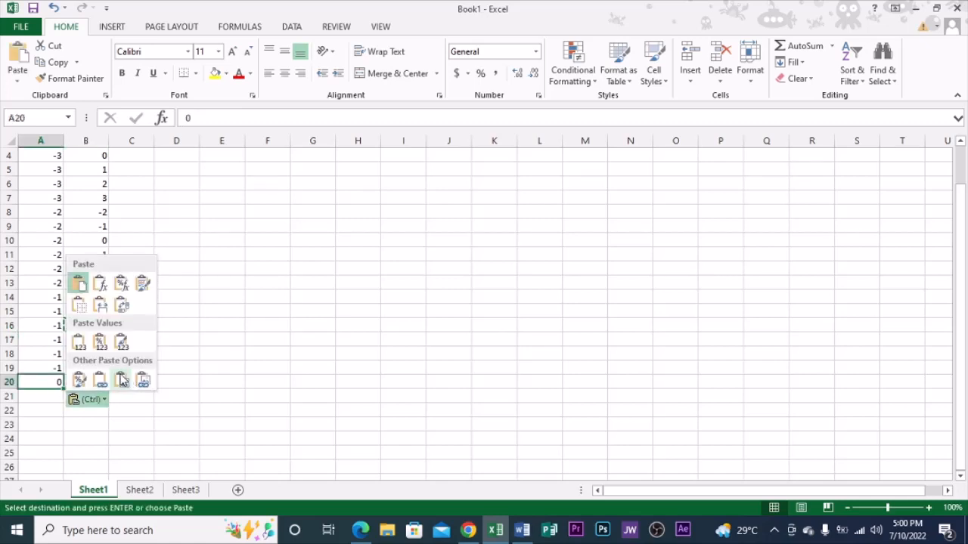
{"action": "key", "text": "Escape"}
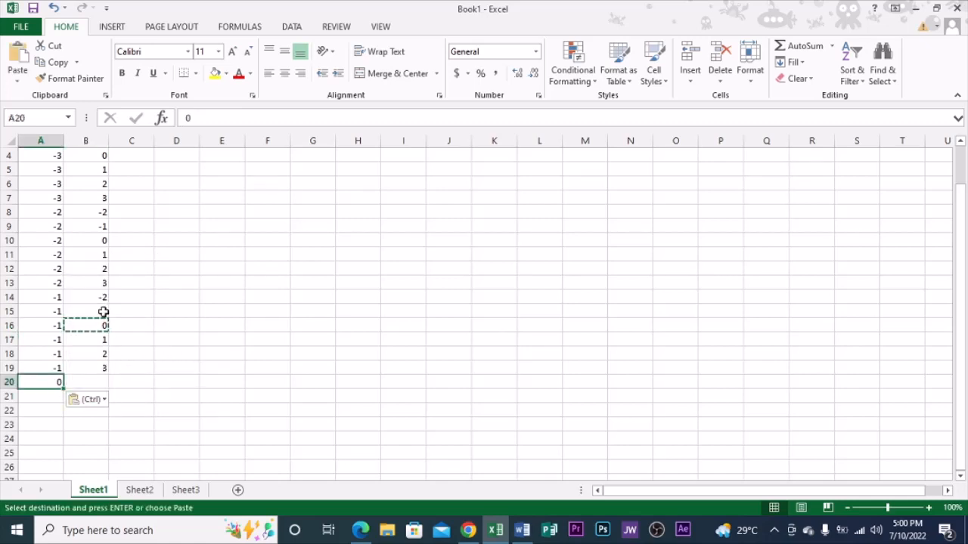
Copy the y series -2 to 3 from B14:B19 into the cells starting at B20.
{"action": "left_click_drag", "start_coordinate": [99, 296], "coordinate": [103, 364]}
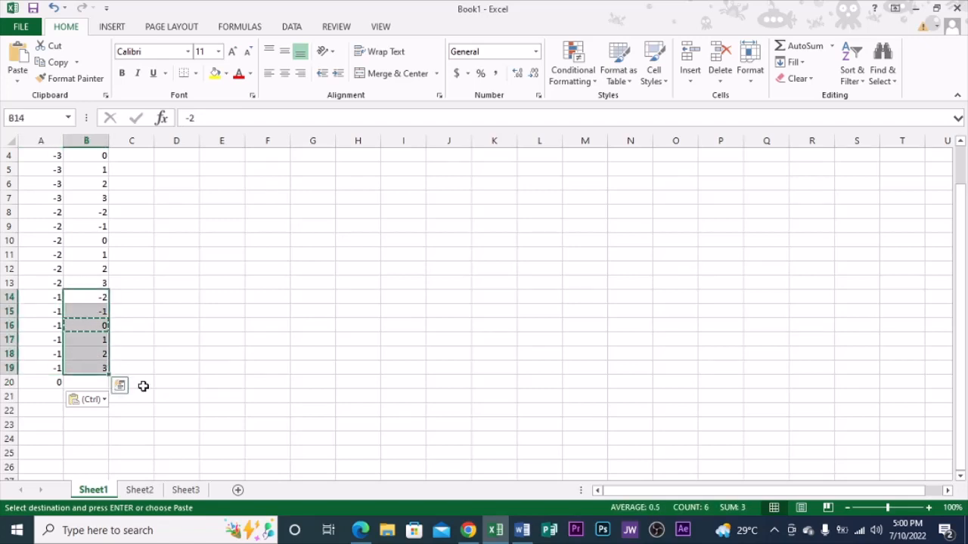
{"action": "left_click", "coordinate": [91, 381]}
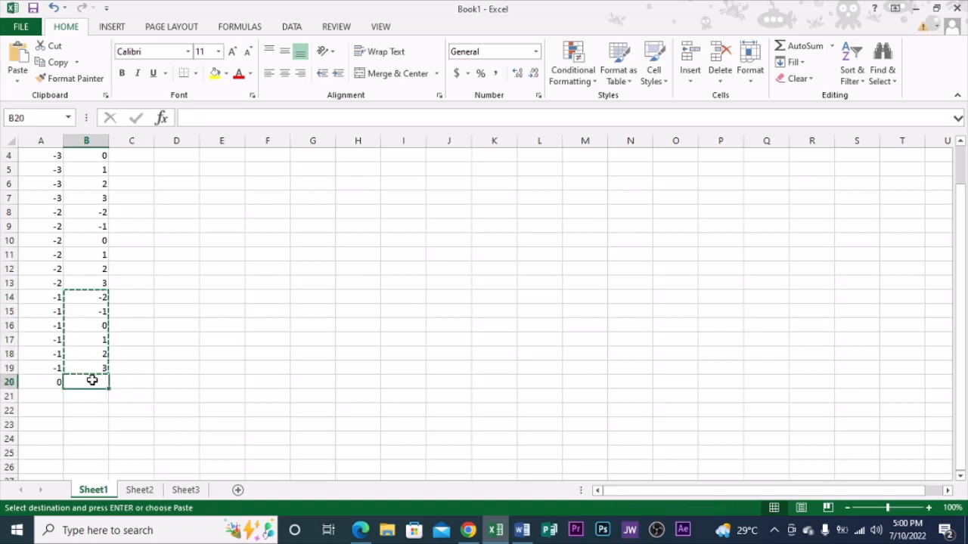
{"action": "key", "text": "ctrl+v"}
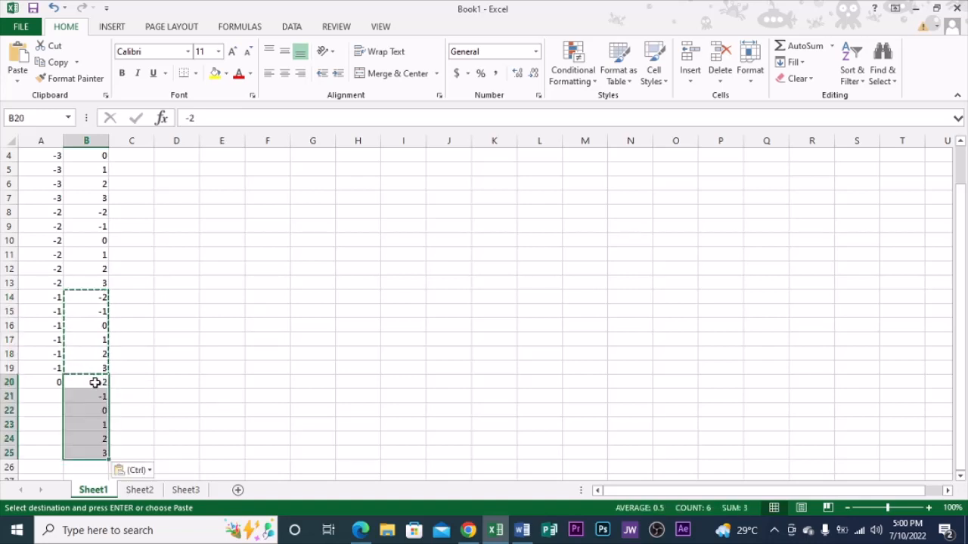
Fill the x value 0 from A20 down to A25 as identical copies.
{"action": "left_click", "coordinate": [53, 380]}
{"action": "type", "text": "0"}
{"action": "left_click_drag", "start_coordinate": [62, 387], "coordinate": [66, 455]}
Copy the y value 1 from cell B17 into A26 as the next x value.
{"action": "scroll", "coordinate": [136, 423], "scroll_direction": "down", "scroll_amount": 1}
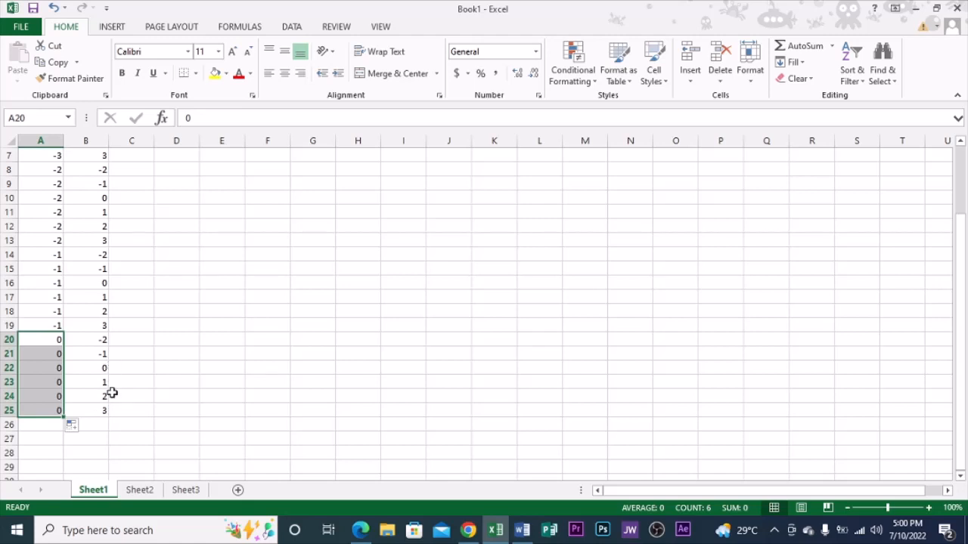
{"action": "left_click", "coordinate": [101, 300]}
{"action": "key", "text": "ctrl+c"}
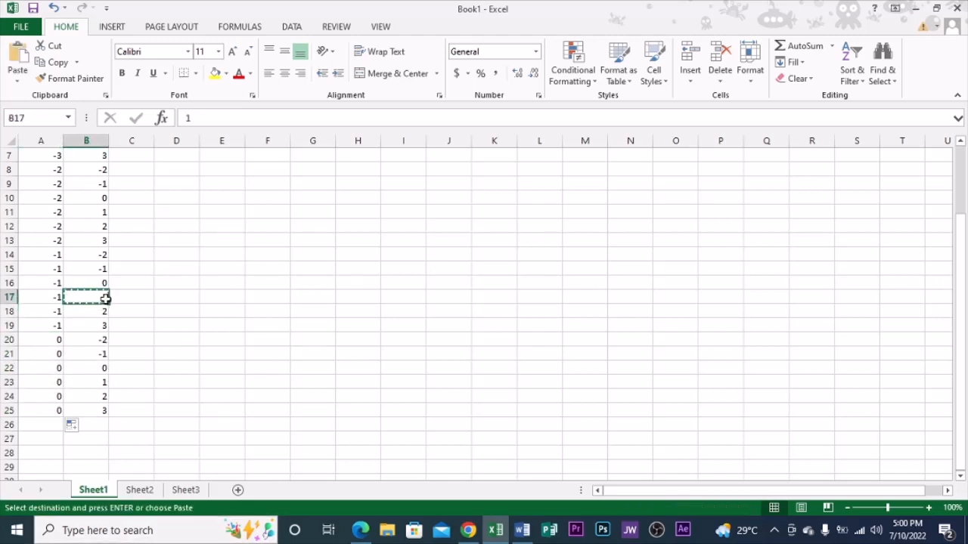
{"action": "left_click", "coordinate": [52, 423]}
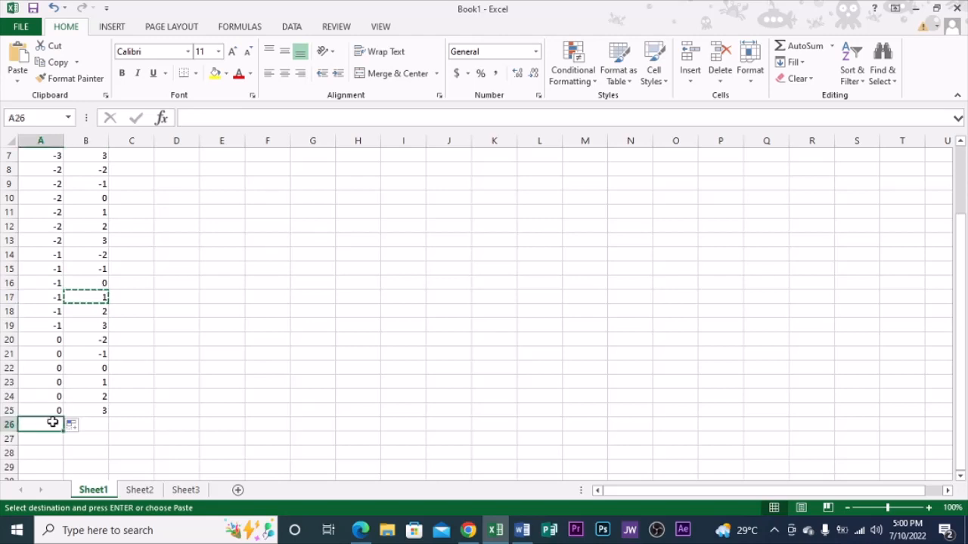
{"action": "key", "text": "ctrl+v"}
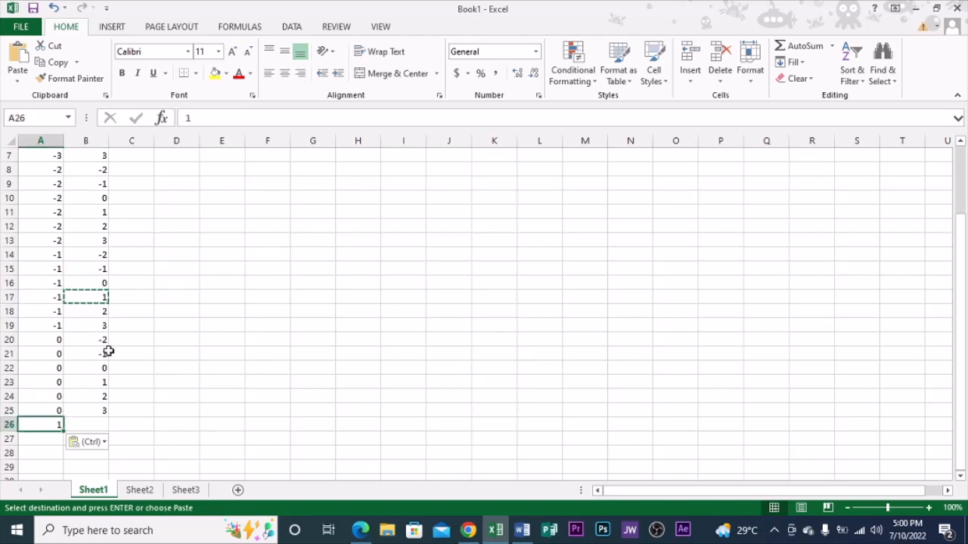
Copy the y series -2 to 3 from B20:B25 into the cells starting at B26, and fill the x value 1 from A26 down to A31.
{"action": "left_click_drag", "start_coordinate": [96, 342], "coordinate": [100, 407]}
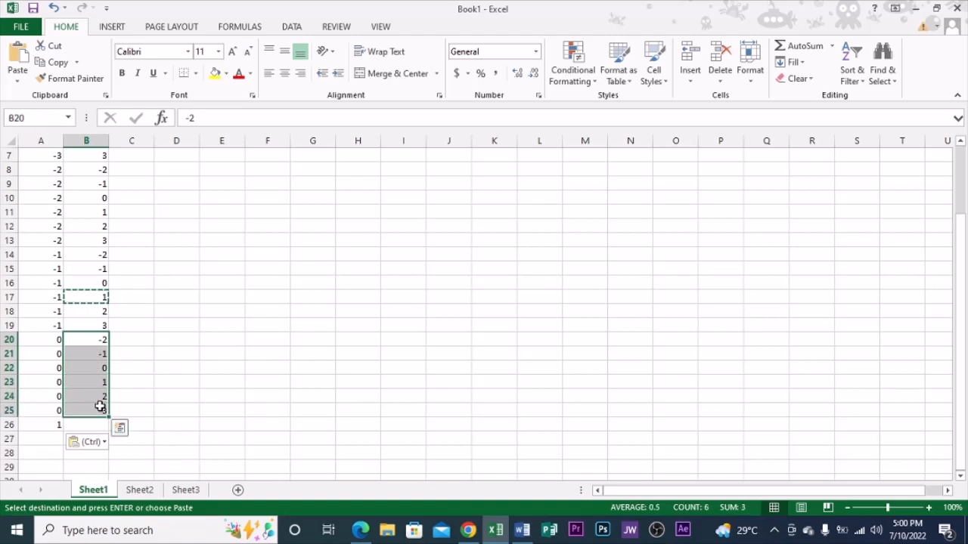
{"action": "key", "text": "ctrl+c"}
{"action": "left_click", "coordinate": [88, 426]}
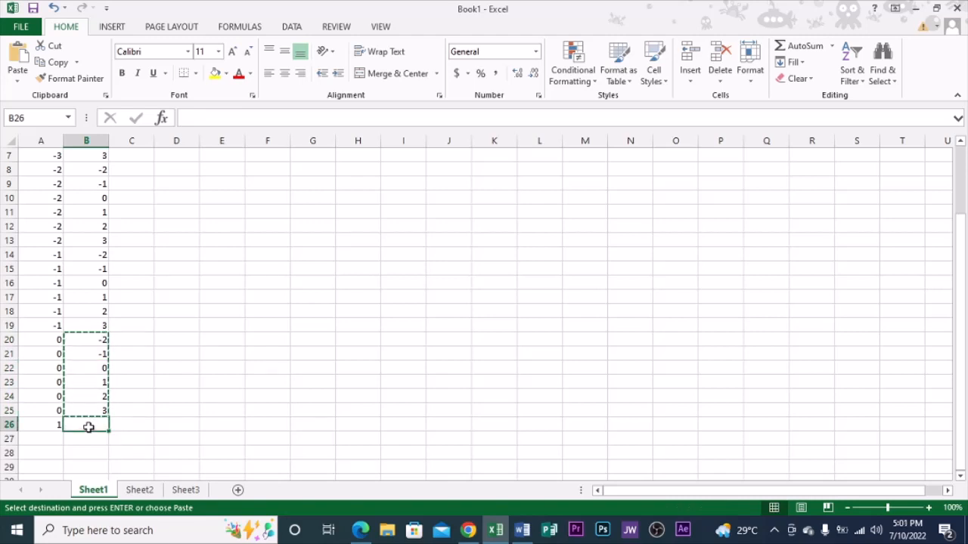
{"action": "key", "text": "ctrl+v"}
{"action": "scroll", "coordinate": [76, 413], "scroll_direction": "down", "scroll_amount": 1}
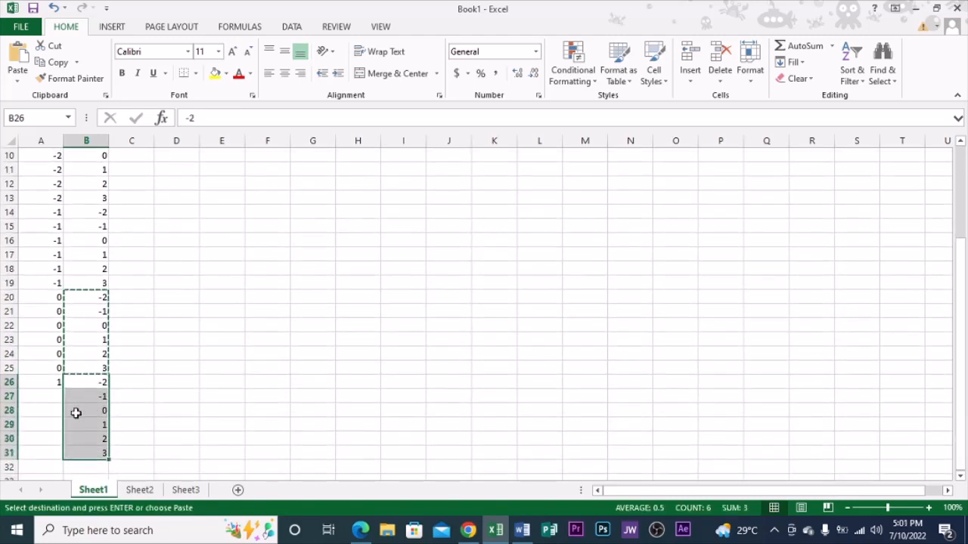
{"action": "left_click", "coordinate": [53, 383]}
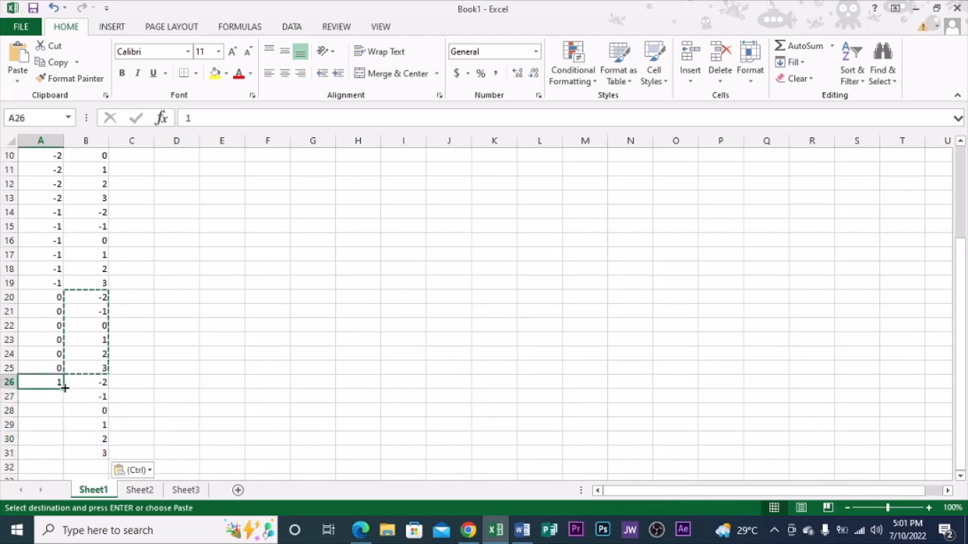
{"action": "left_click_drag", "start_coordinate": [65, 388], "coordinate": [63, 455]}
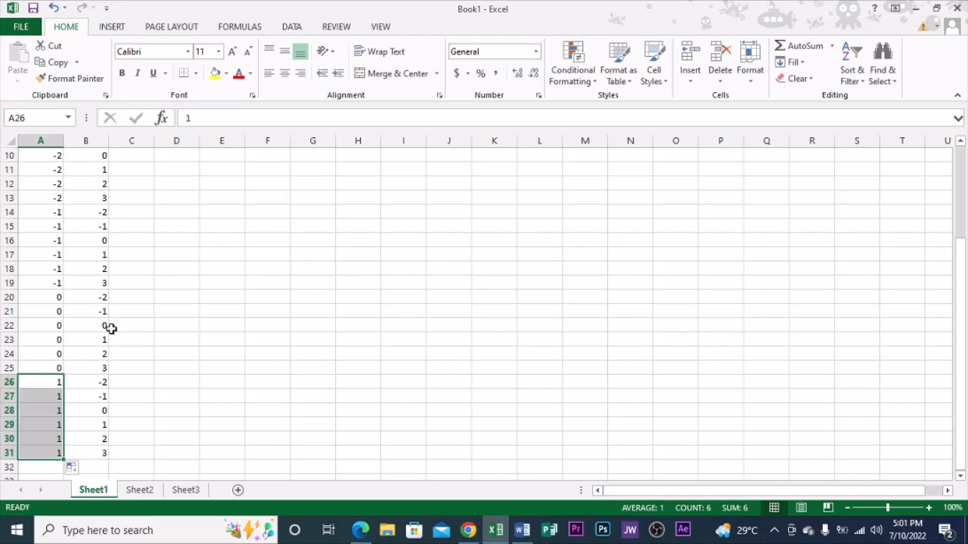
Copy the y value 2 from cell B24 into A32 as the next x value.
{"action": "left_click", "coordinate": [106, 357]}
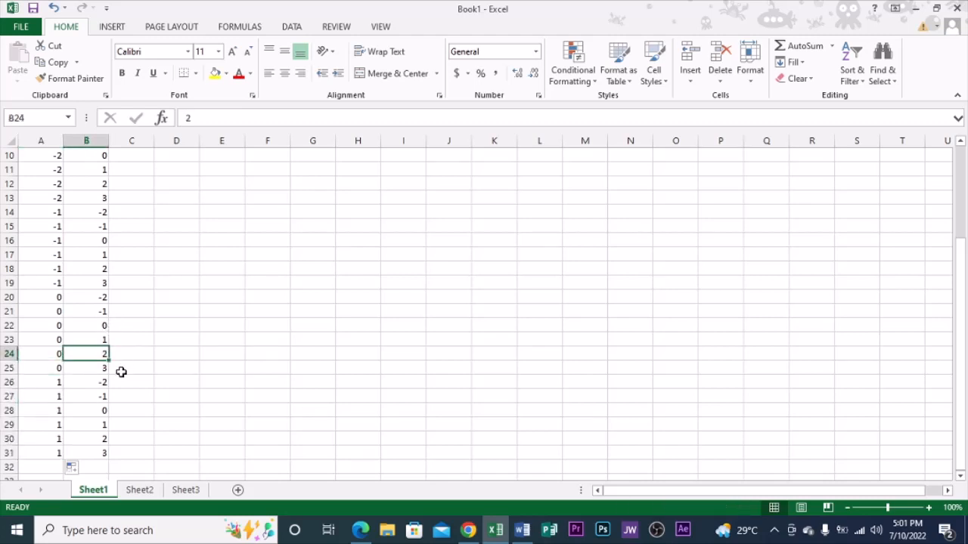
{"action": "key", "text": "ctrl+c"}
{"action": "scroll", "coordinate": [88, 381], "scroll_direction": "down", "scroll_amount": 1}
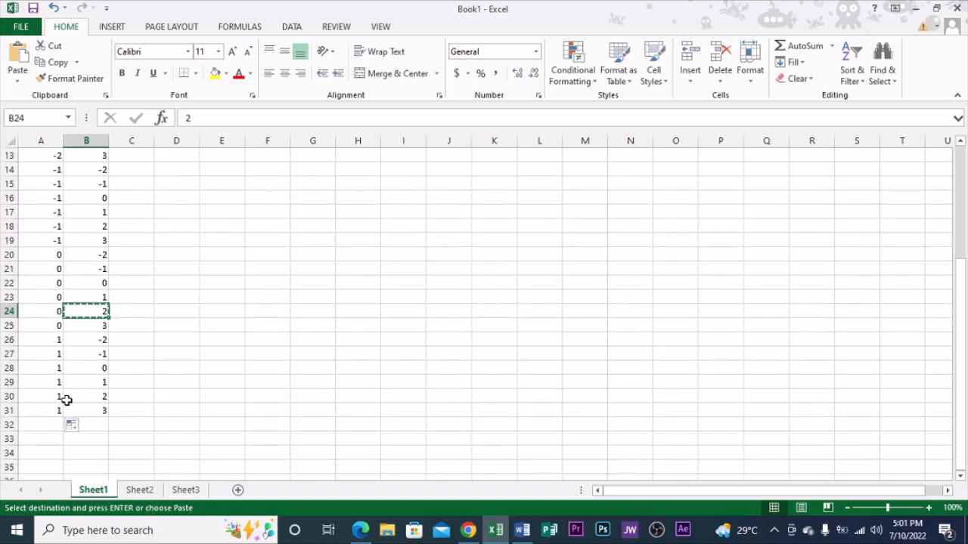
{"action": "left_click", "coordinate": [48, 424]}
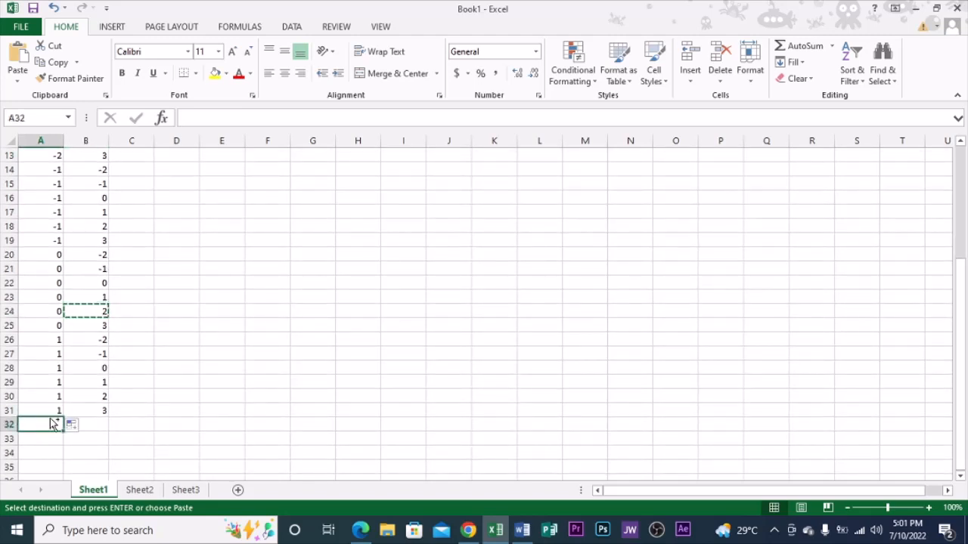
{"action": "key", "text": "ctrl+v"}
{"action": "key", "text": "ctrl"}
{"action": "left_click", "coordinate": [179, 386]}
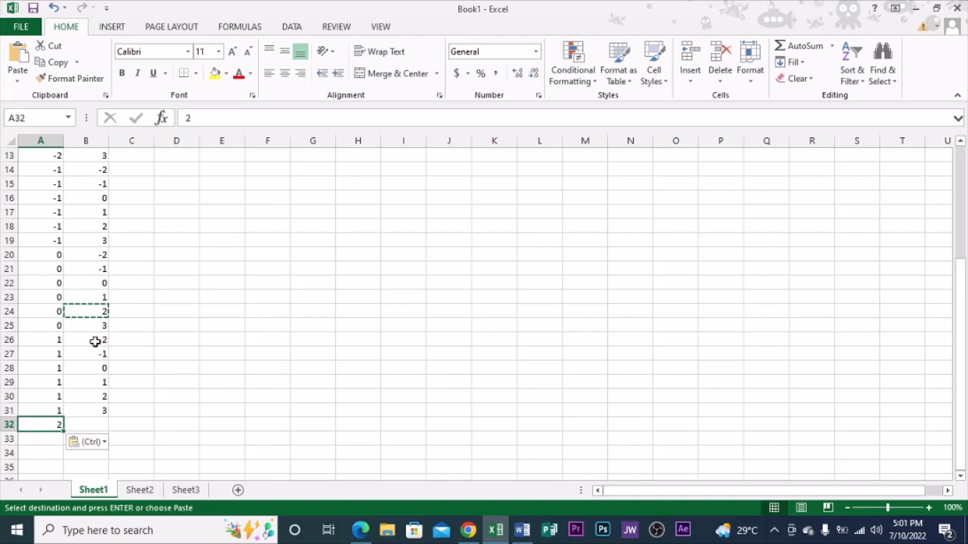
Copy the y series -2 to 3 from B26:B31 into the cells starting at B32, and fill the x value 2 from A32 down to A37.
{"action": "left_click_drag", "start_coordinate": [99, 339], "coordinate": [101, 408]}
{"action": "key", "text": "ctrl+q"}
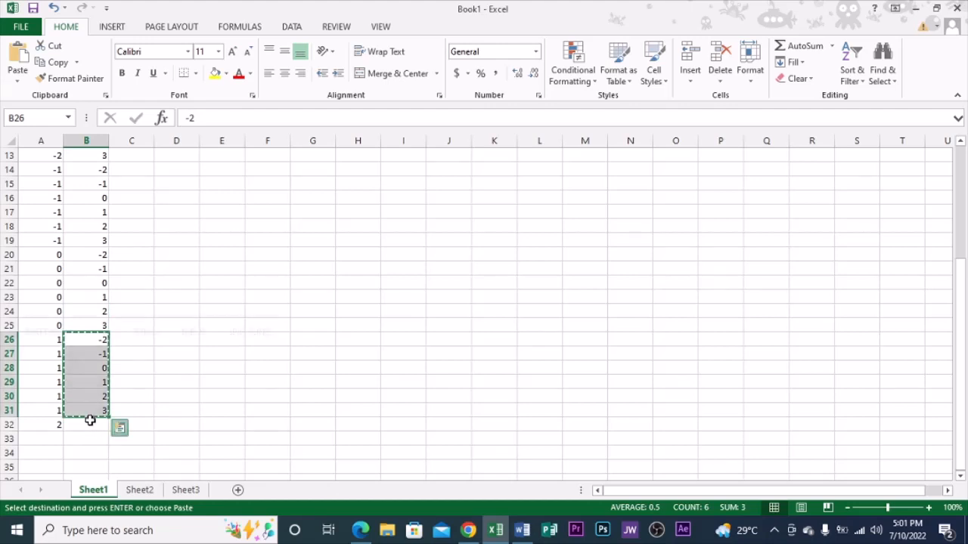
{"action": "left_click", "coordinate": [90, 426]}
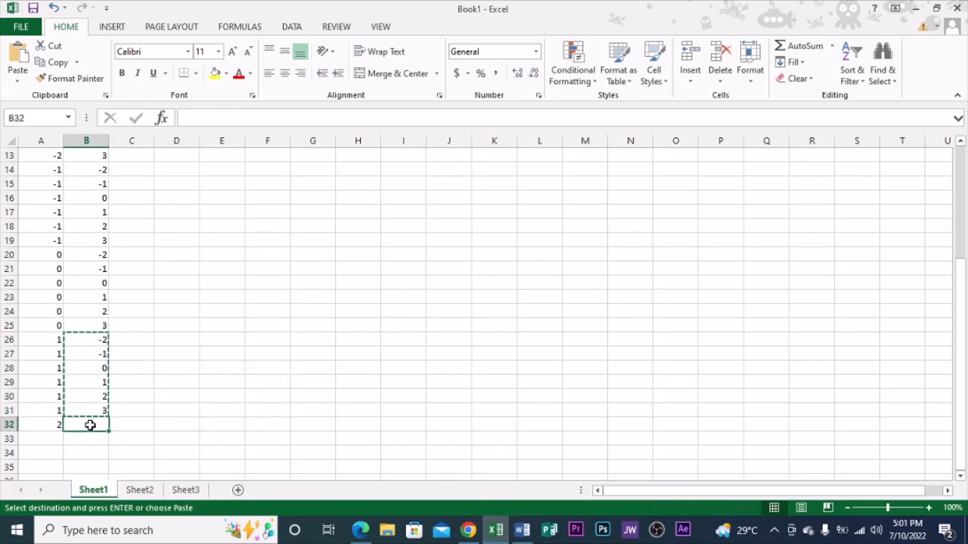
{"action": "key", "text": "ctrl+v"}
{"action": "left_click", "coordinate": [50, 426]}
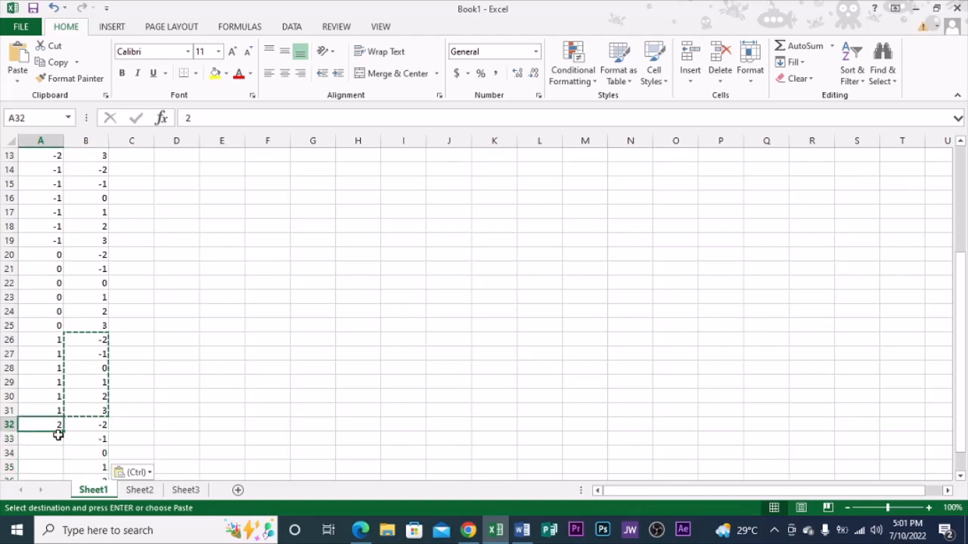
{"action": "left_click_drag", "start_coordinate": [63, 434], "coordinate": [65, 457]}
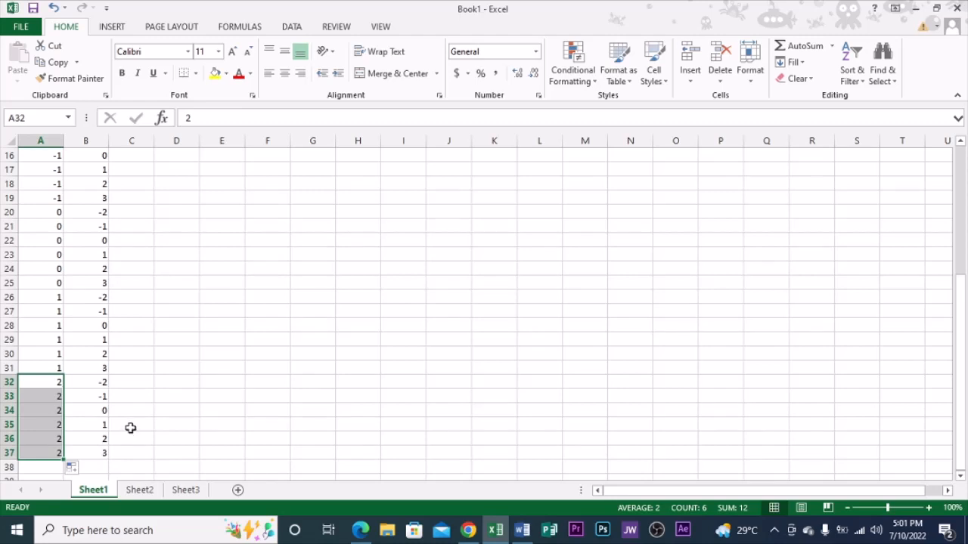
Copy the y value 3 from cell B37 into A38 as the next x value.
{"action": "scroll", "coordinate": [130, 427], "scroll_direction": "down", "scroll_amount": 1}
{"action": "scroll", "coordinate": [130, 428], "scroll_direction": "down", "scroll_amount": 1}
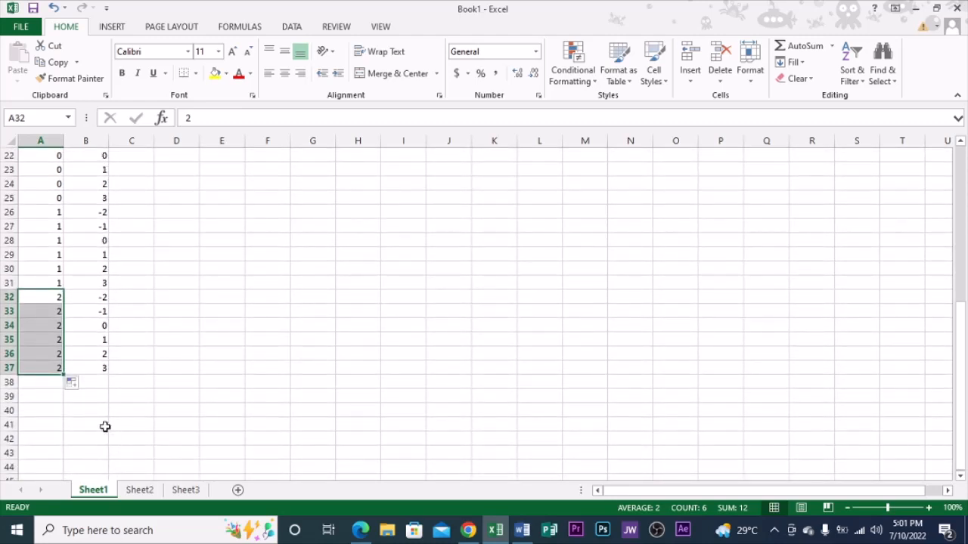
{"action": "left_click", "coordinate": [105, 369]}
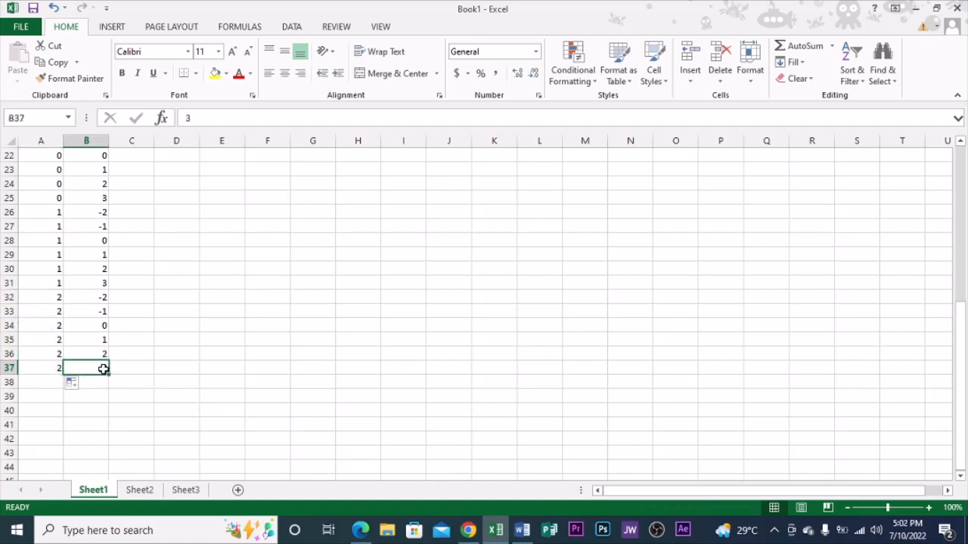
{"action": "key", "text": "ctrl+c"}
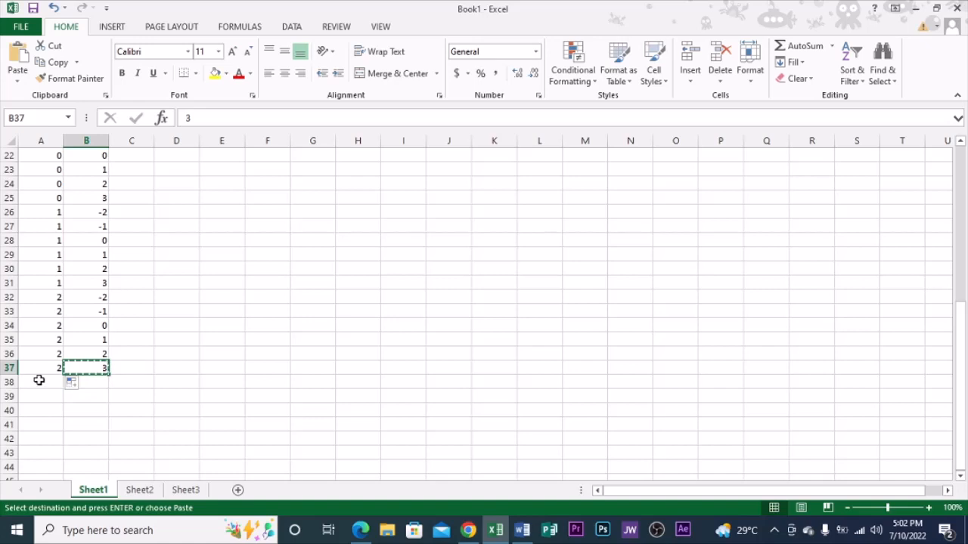
{"action": "left_click", "coordinate": [40, 381]}
{"action": "key", "text": "ctrl+v"}
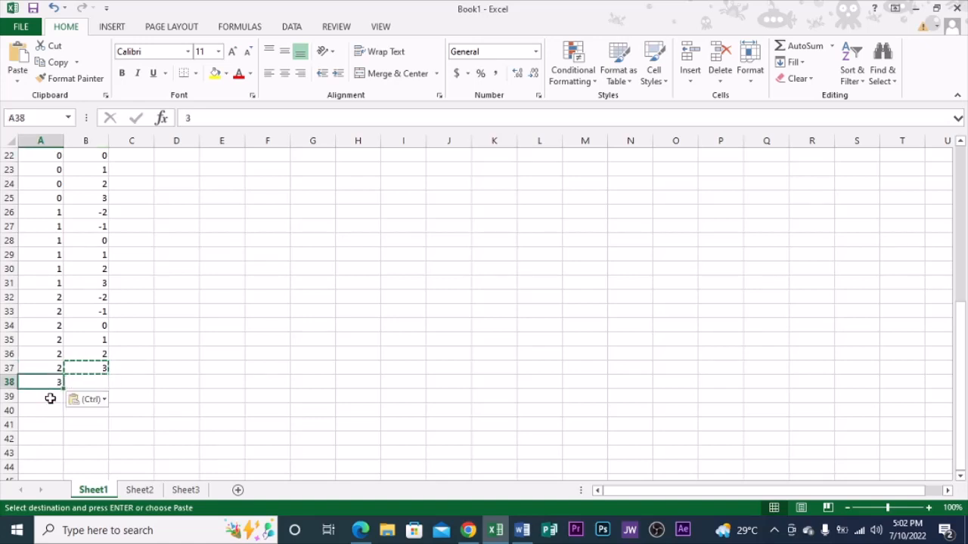
Copy the y series -2 to 3 from B32:B37 into the cells starting at B38, and fill the x value 3 from A38 down to A43.
{"action": "left_click_drag", "start_coordinate": [88, 298], "coordinate": [92, 370]}
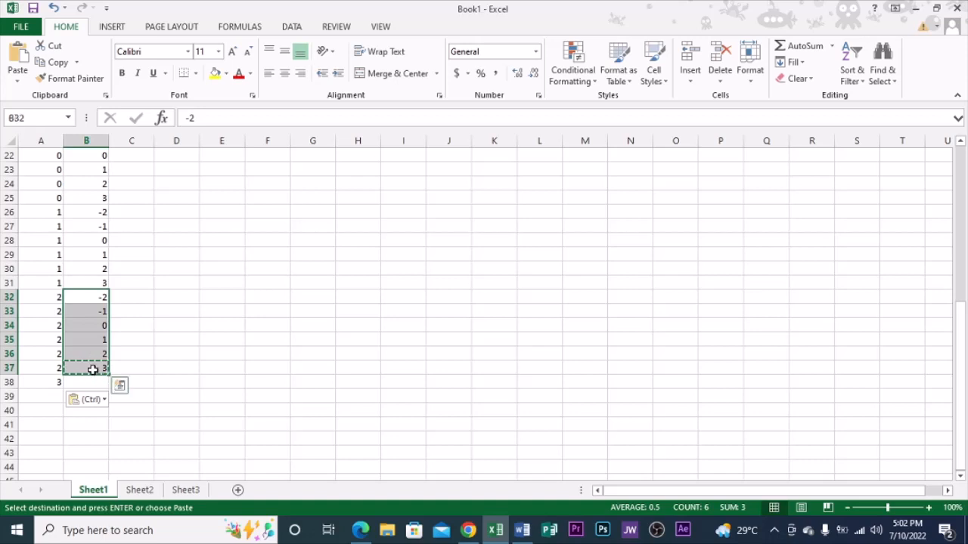
{"action": "key", "text": "ctrl+c"}
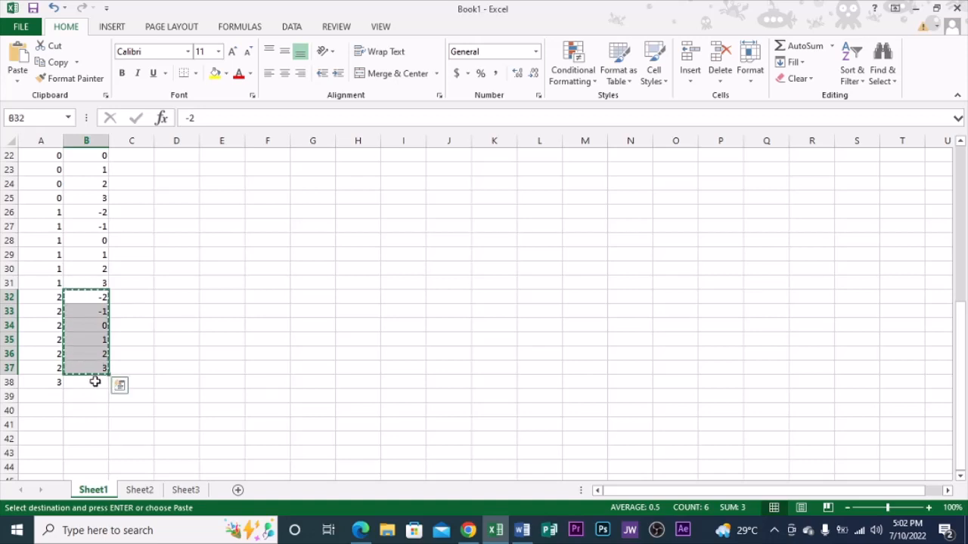
{"action": "left_click", "coordinate": [95, 381]}
{"action": "key", "text": "ctrl+v"}
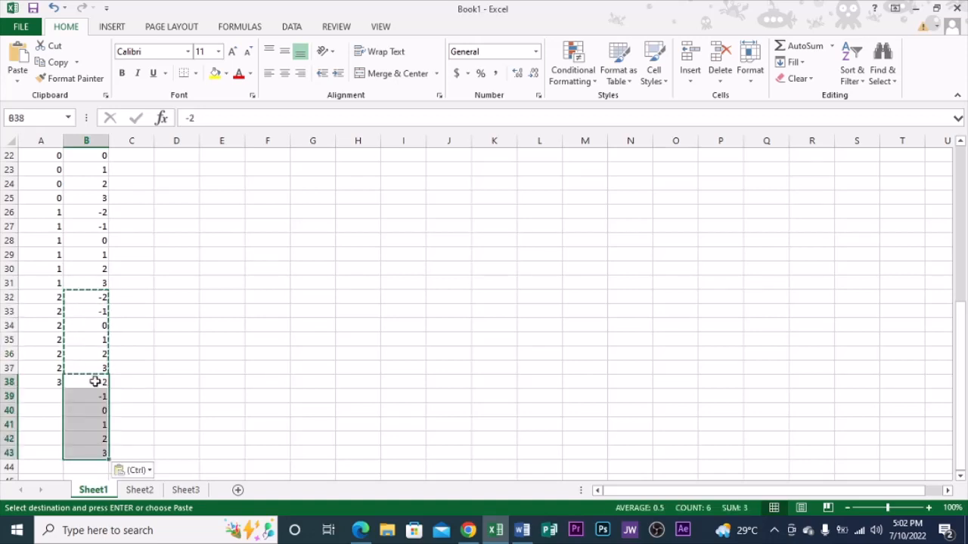
{"action": "left_click", "coordinate": [52, 384]}
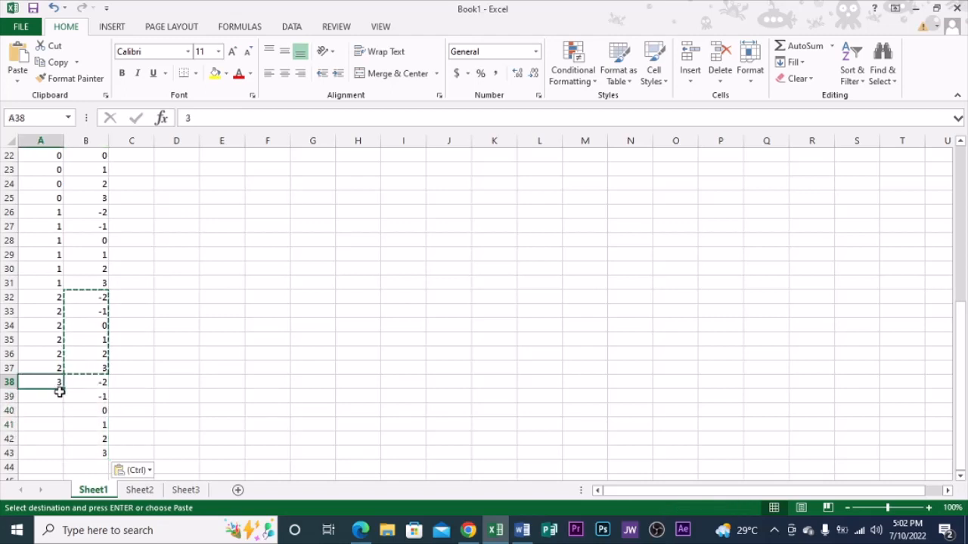
{"action": "left_click_drag", "start_coordinate": [62, 389], "coordinate": [62, 454]}
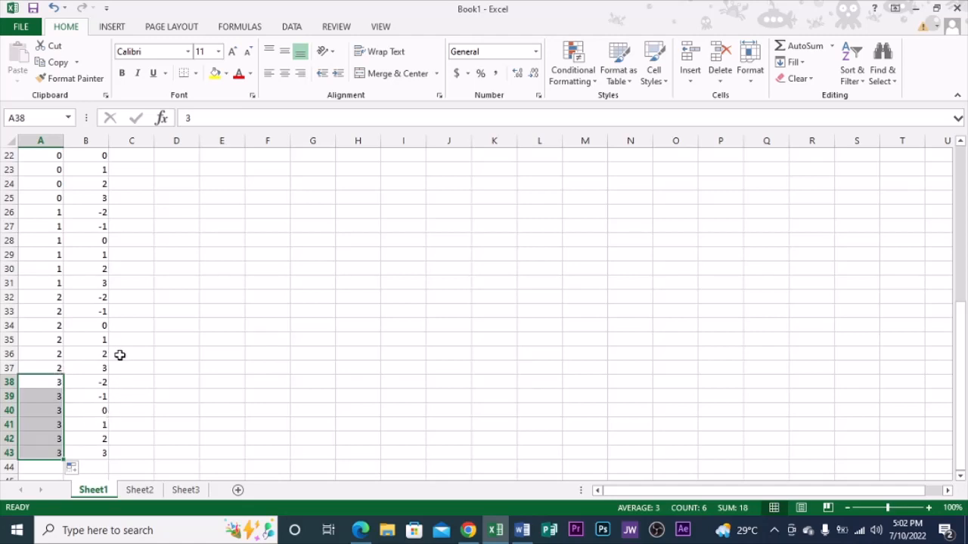
Enter the formula =2*a2+3*b2-6 in cell C2 to evaluate 2x+3y-6 for the first x and y pair.
{"action": "scroll", "coordinate": [114, 330], "scroll_direction": "up", "scroll_amount": 2}
{"action": "scroll", "coordinate": [116, 333], "scroll_direction": "down", "scroll_amount": 2}
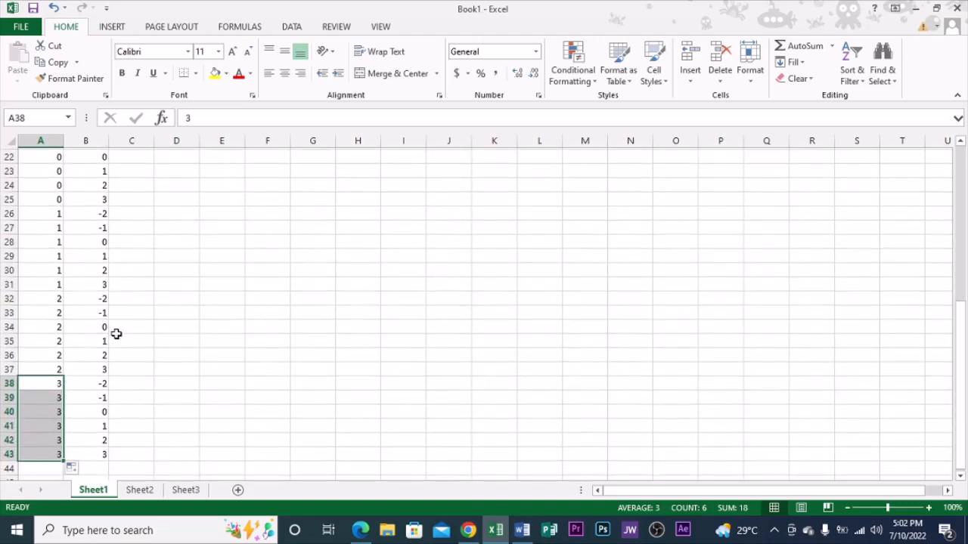
{"action": "scroll", "coordinate": [116, 334], "scroll_direction": "up", "scroll_amount": 7}
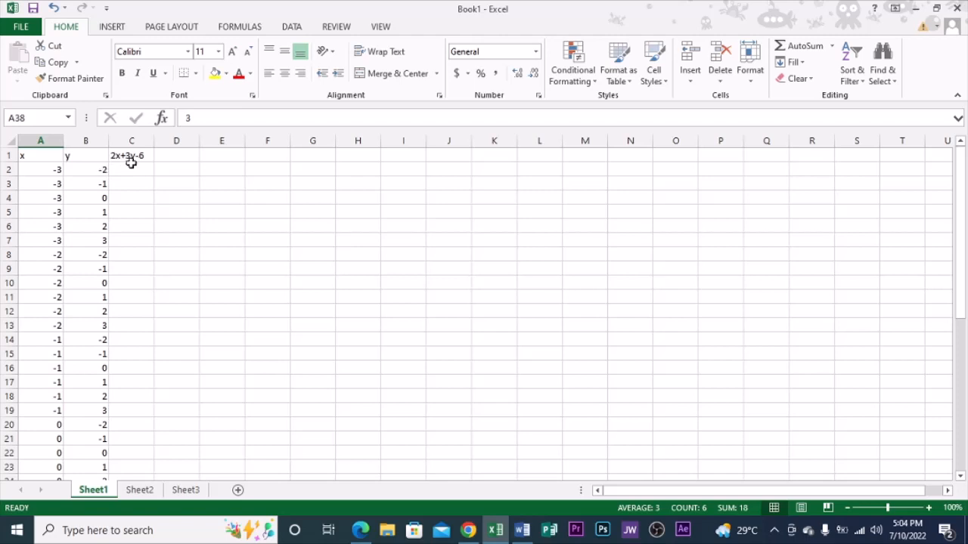
{"action": "left_click", "coordinate": [128, 169]}
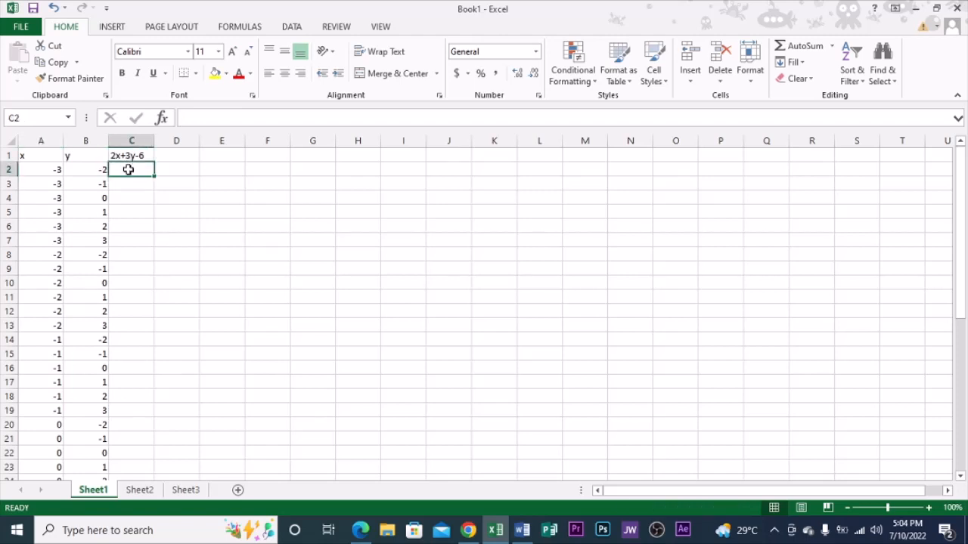
{"action": "double_click", "coordinate": [128, 170]}
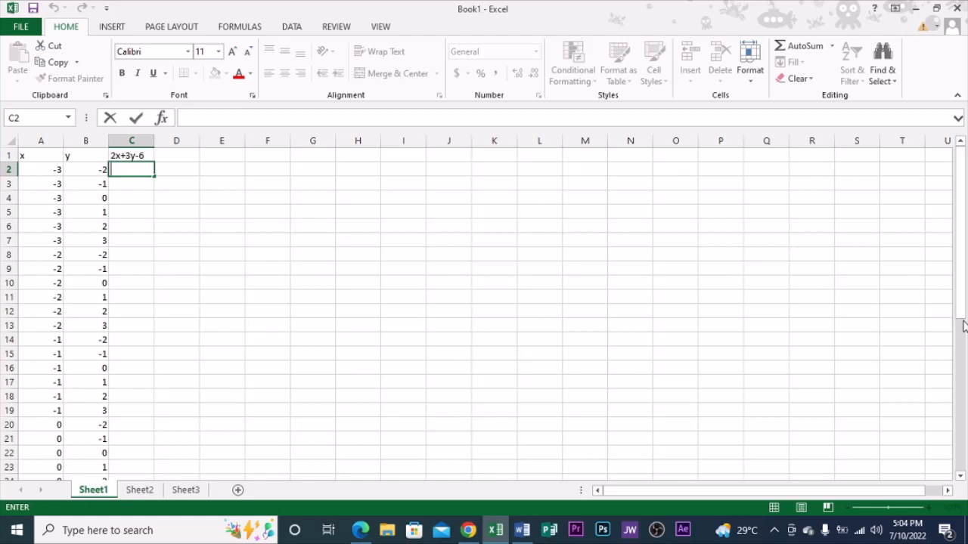
{"action": "type", "text": "="}
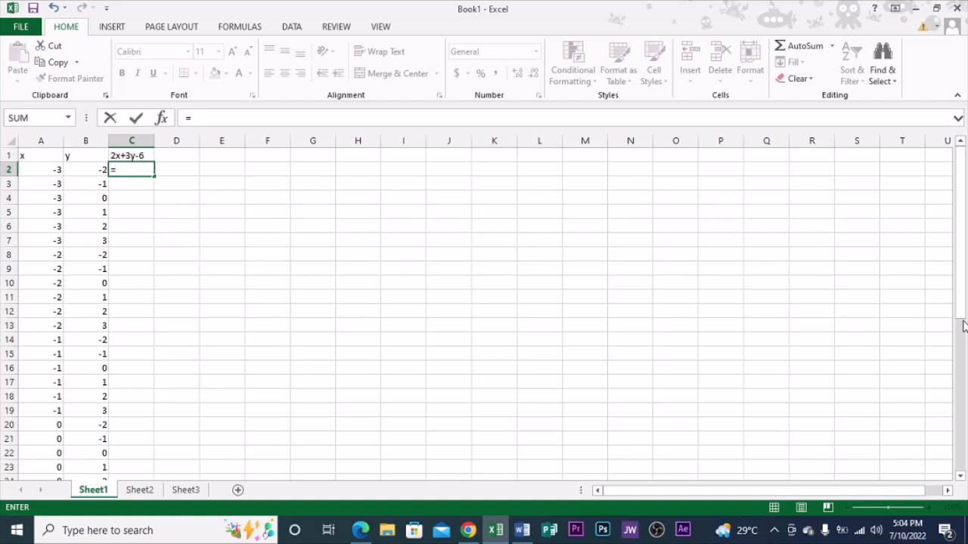
{"action": "type", "text": "2"}
{"action": "type", "text": "*"}
{"action": "type", "text": "a"}
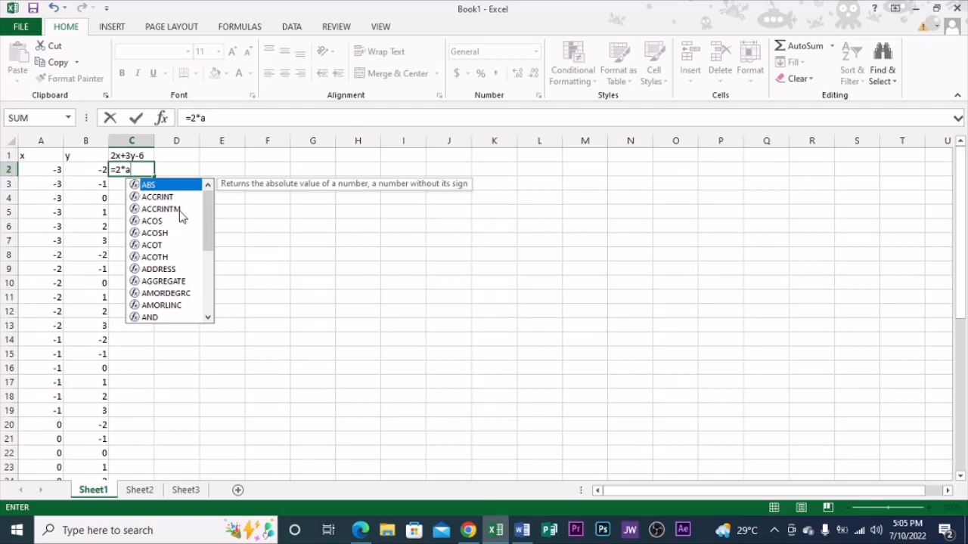
{"action": "type", "text": "2+"}
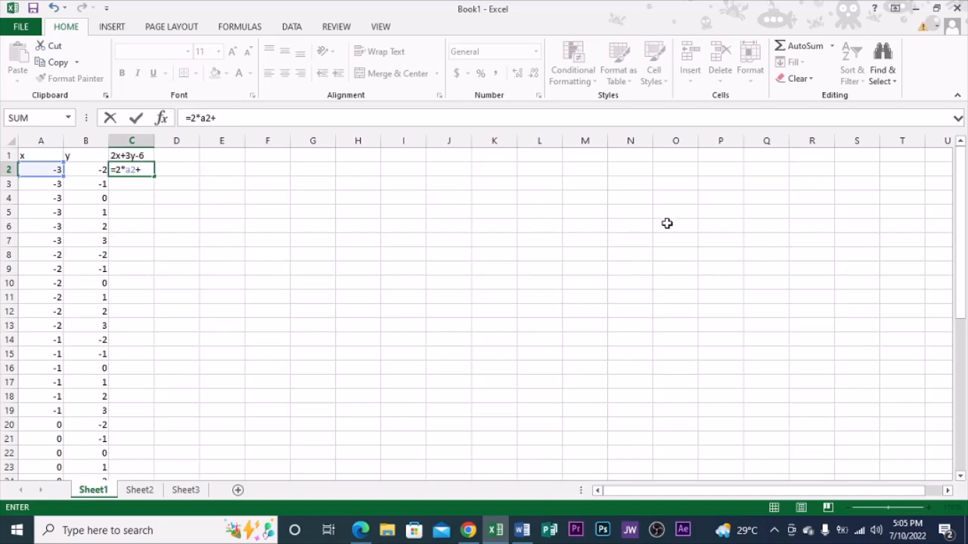
{"action": "type", "text": "3*"}
{"action": "type", "text": "b"}
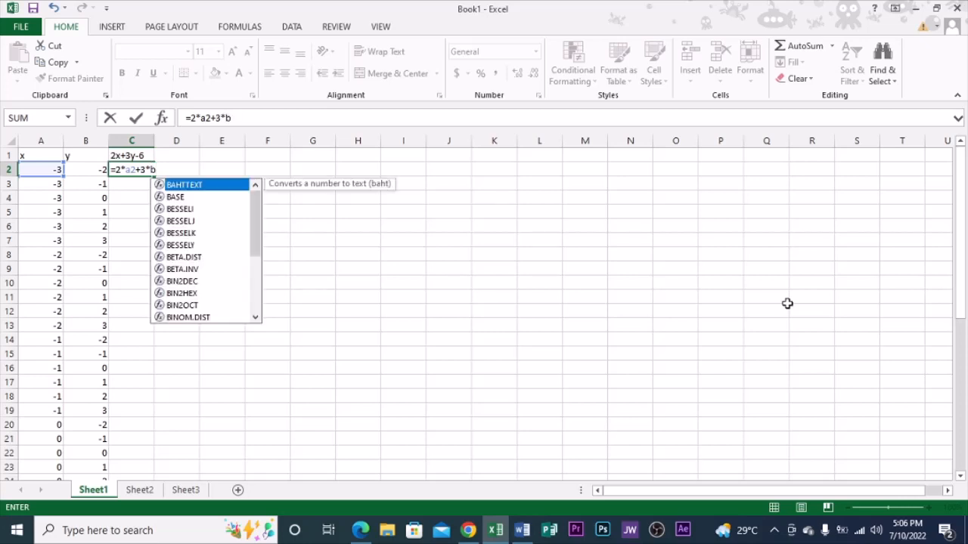
{"action": "type", "text": "2"}
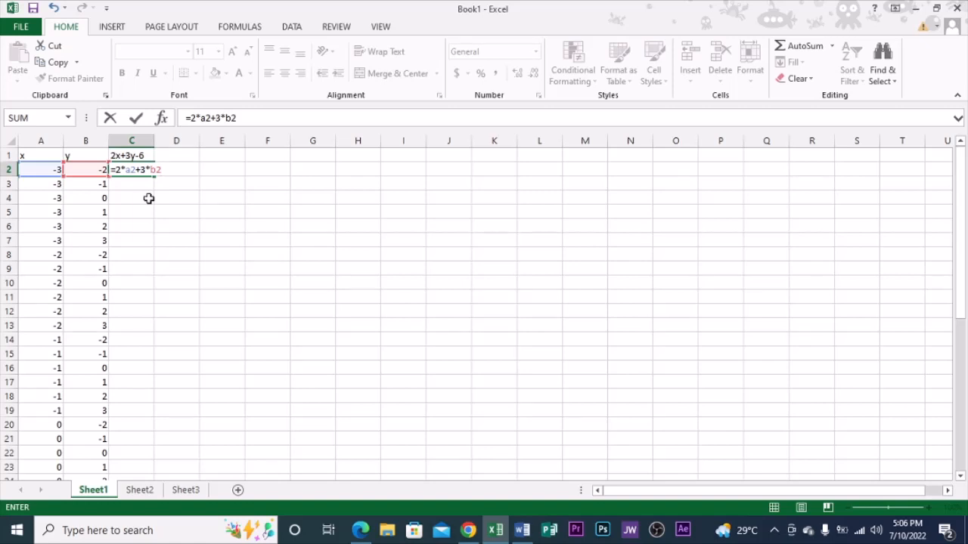
{"action": "type", "text": "-6"}
{"action": "key", "text": "Return"}
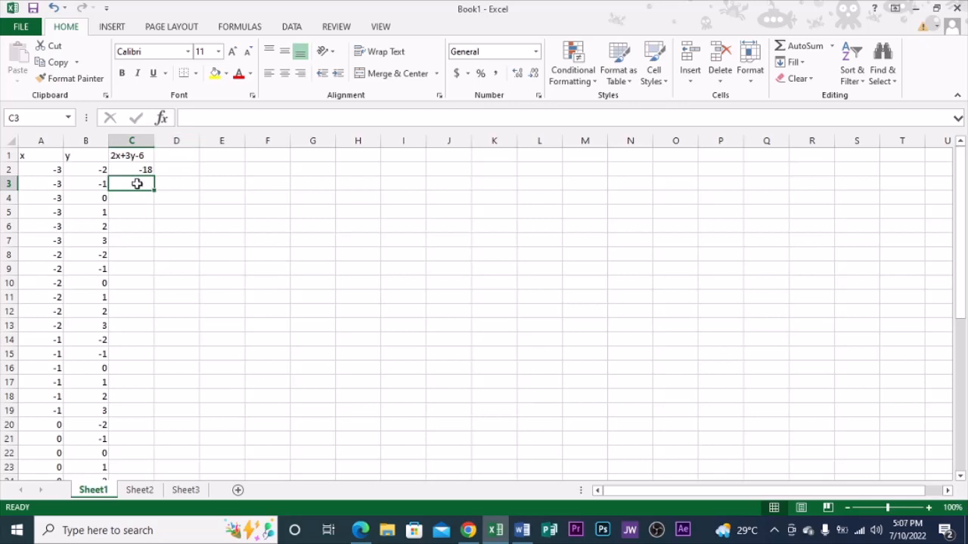
{"action": "left_click", "coordinate": [137, 171]}
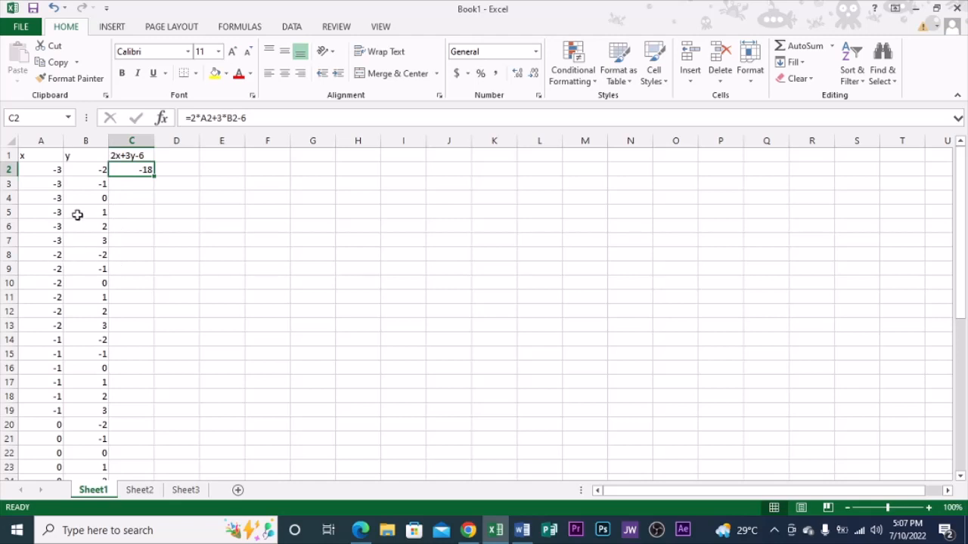
{"action": "left_click", "coordinate": [9, 185]}
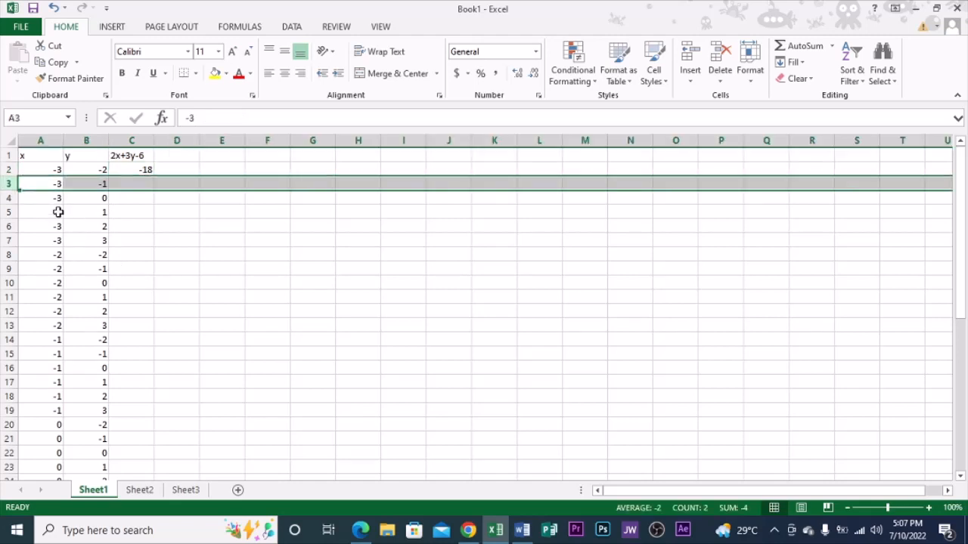
{"action": "left_click", "coordinate": [23, 222]}
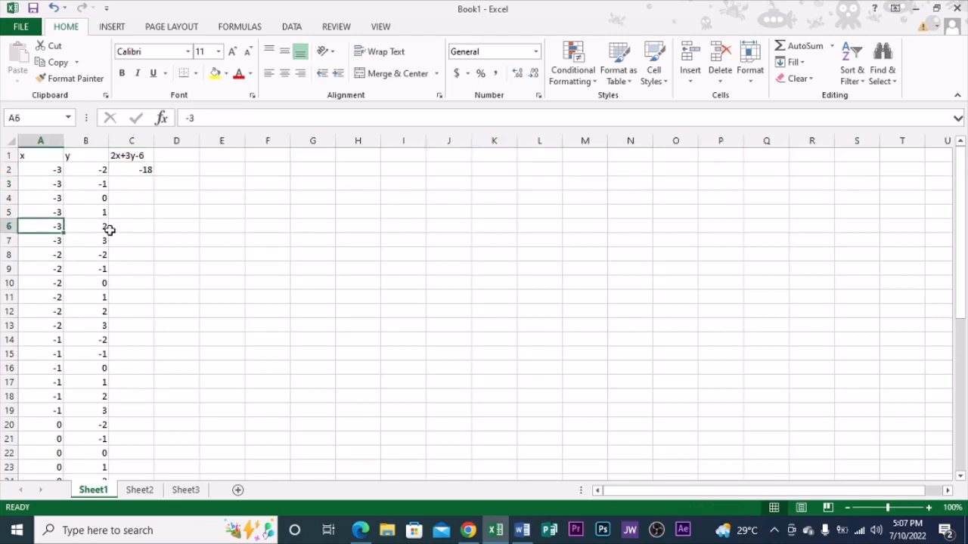
Fill the 2x+3y-6 formula from C2 down column C to row 43 for every x and y pair.
{"action": "left_click", "coordinate": [139, 170]}
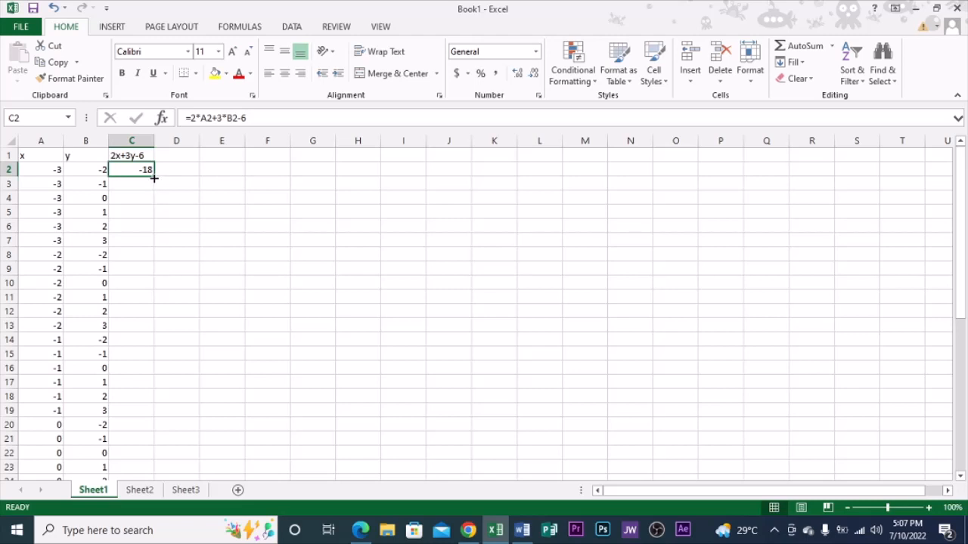
{"action": "double_click", "coordinate": [153, 179]}
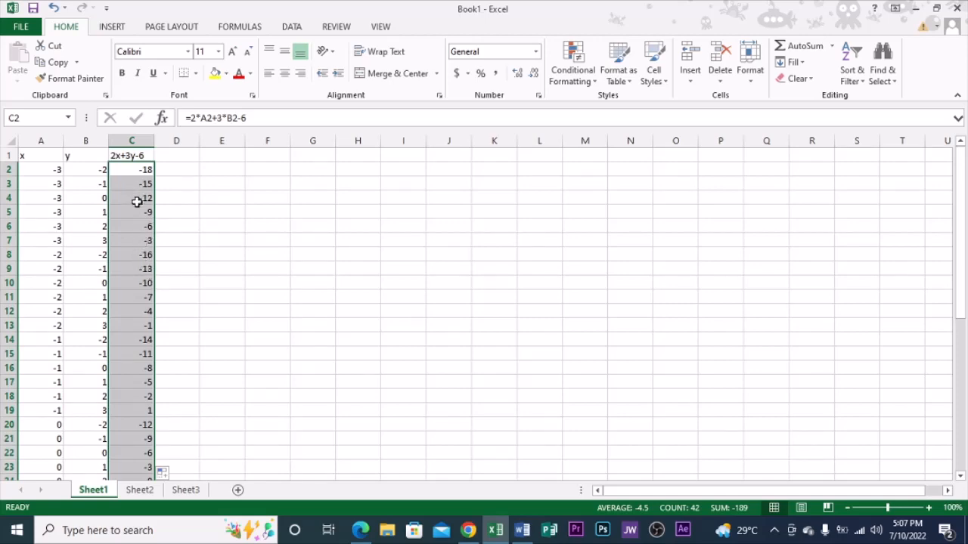
{"action": "scroll", "coordinate": [137, 202], "scroll_direction": "down", "scroll_amount": 10}
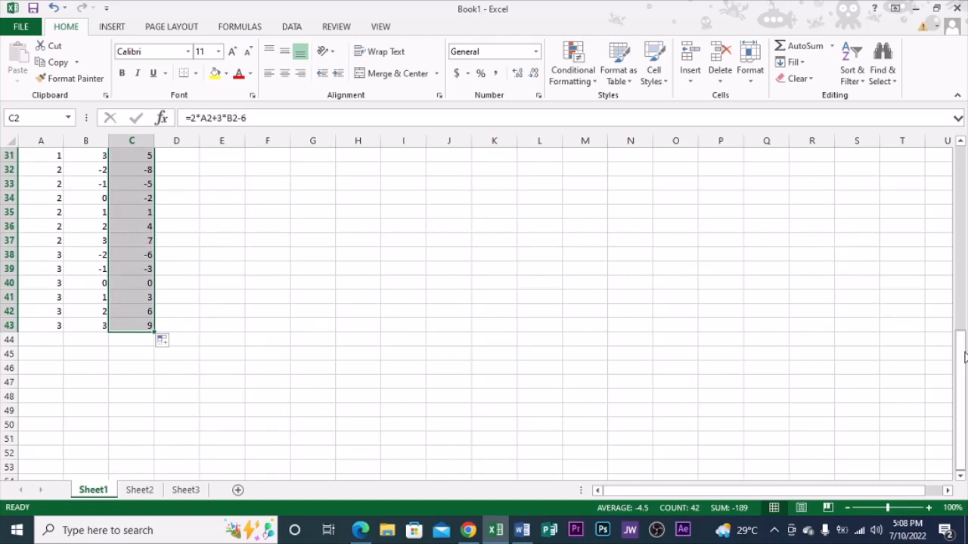
{"action": "left_click_drag", "start_coordinate": [962, 341], "coordinate": [965, 169]}
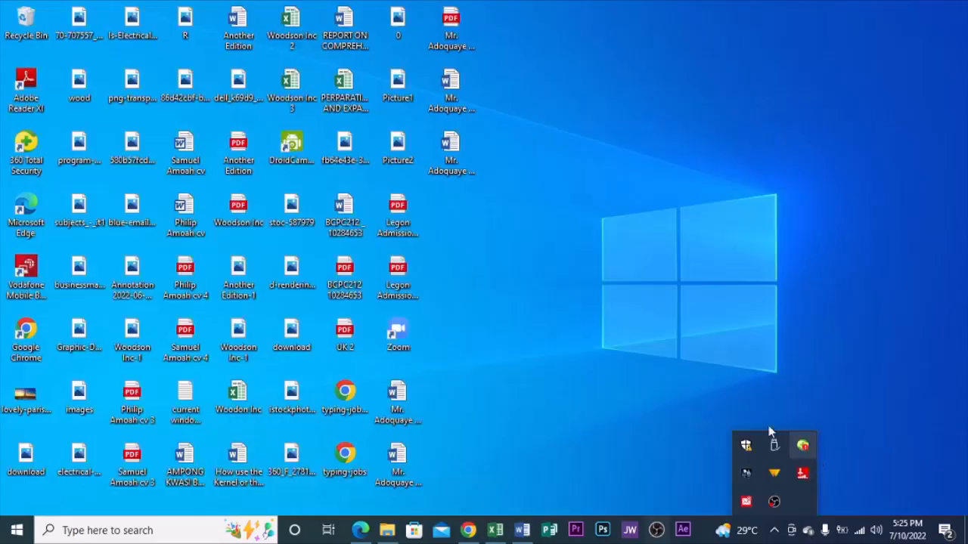
Switch to the Excel workbook and enter the heading 2P-3Q+4P^2-2q^2-10 in cell C1 of Sheet2.
{"action": "left_click", "coordinate": [726, 374]}
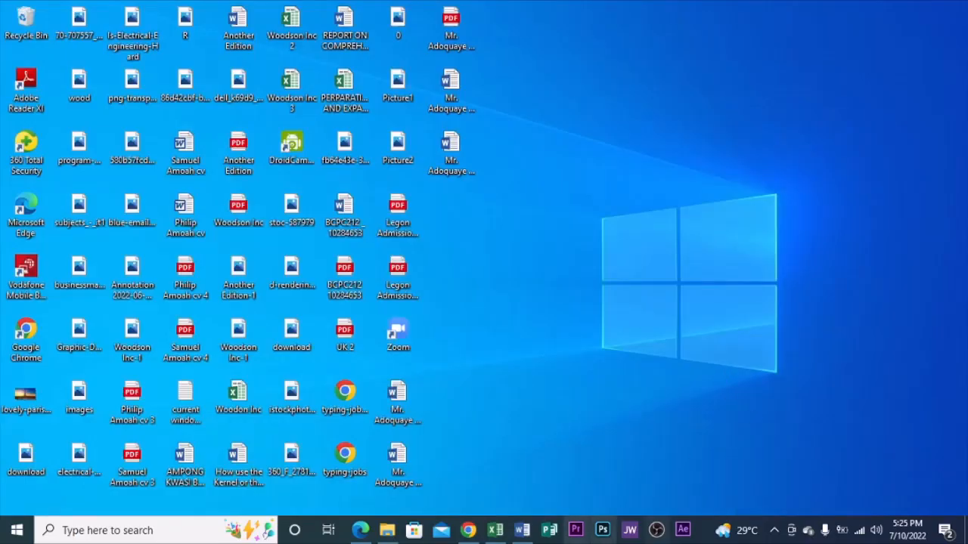
{"action": "left_click", "coordinate": [496, 530]}
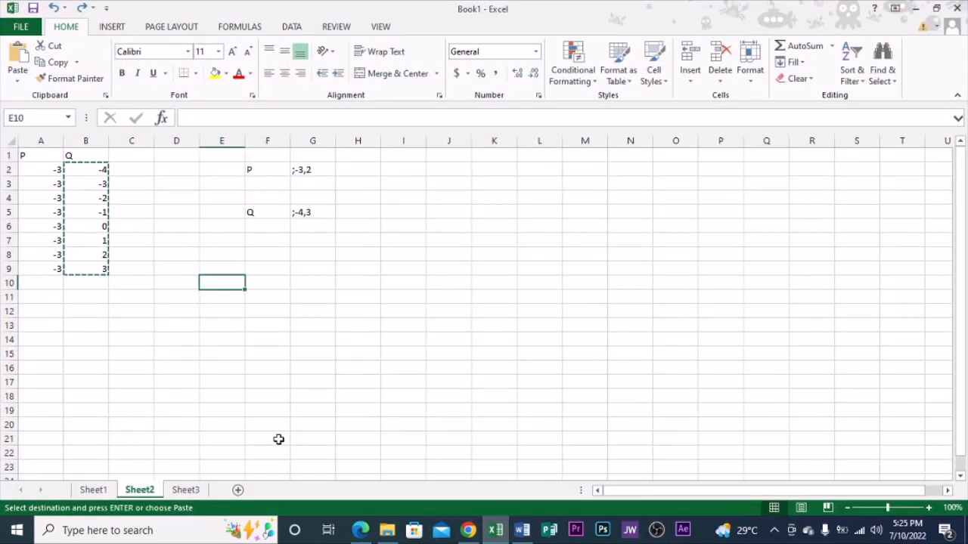
{"action": "left_click", "coordinate": [256, 307]}
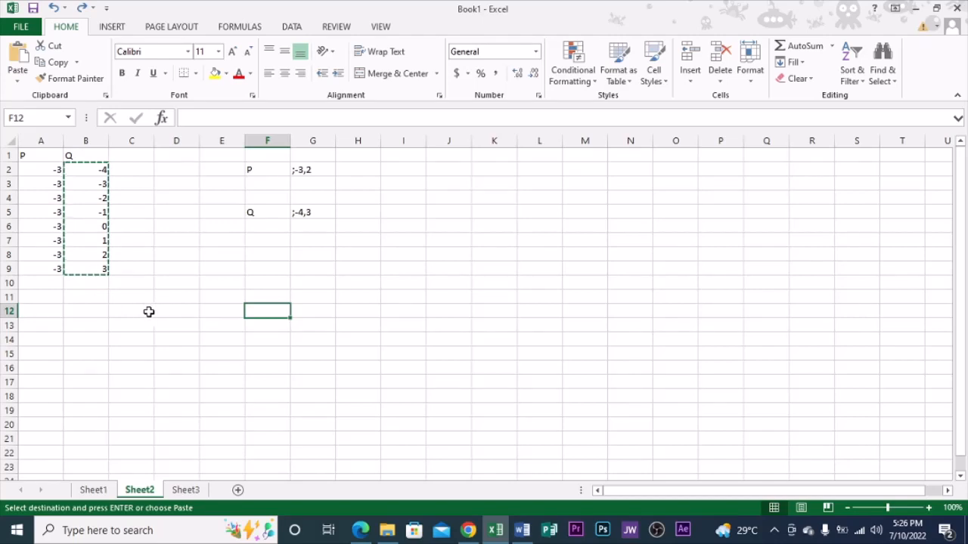
{"action": "left_click", "coordinate": [148, 157]}
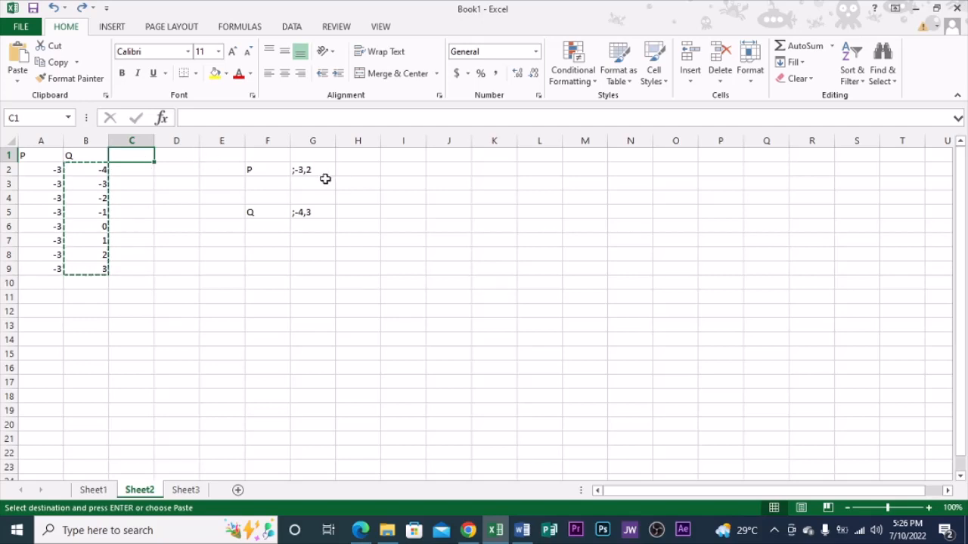
{"action": "type", "text": "2P-"}
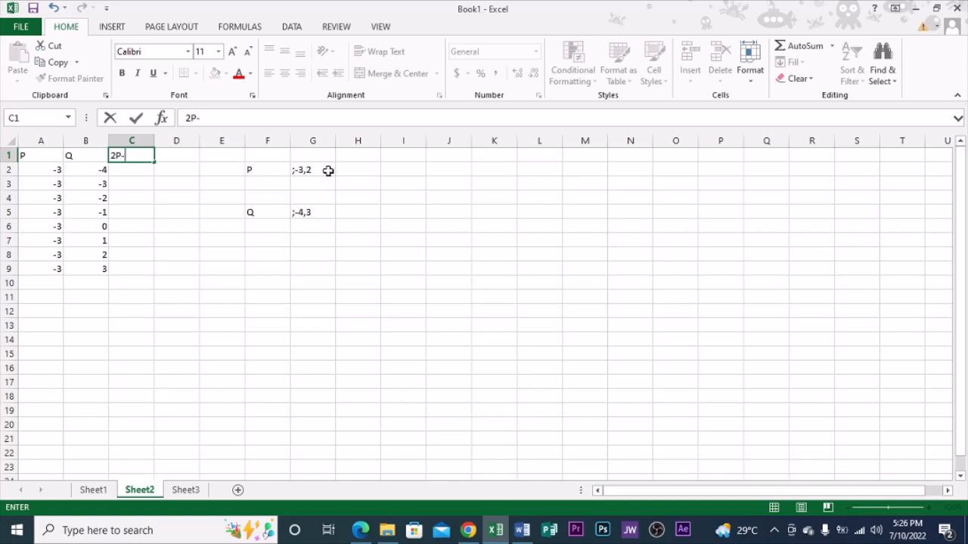
{"action": "type", "text": "3Q"}
{"action": "type", "text": "+4"}
{"action": "type", "text": "2-2q^"}
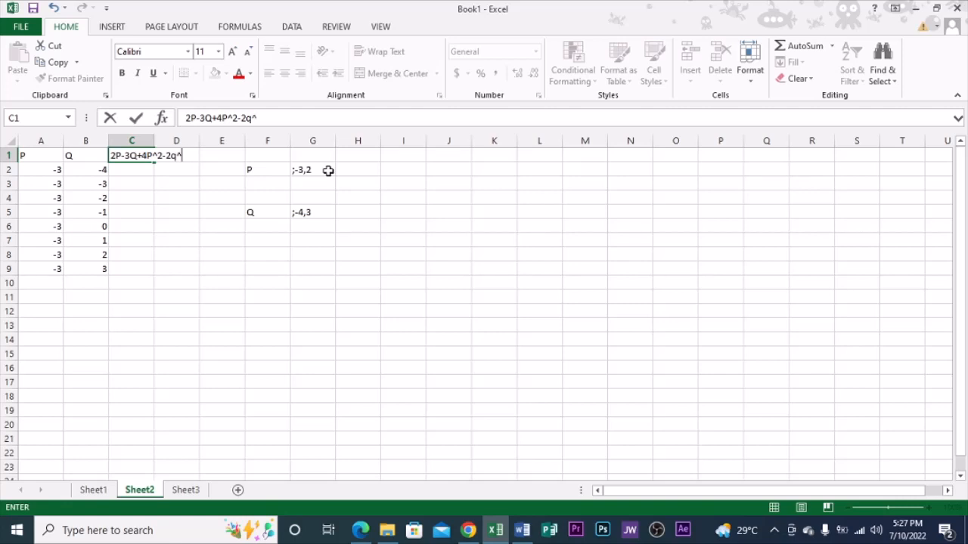
{"action": "type", "text": "2-0"}
{"action": "key", "text": "BackSpace"}
{"action": "type", "text": "10"}
{"action": "left_click_drag", "start_coordinate": [106, 175], "coordinate": [106, 270]}
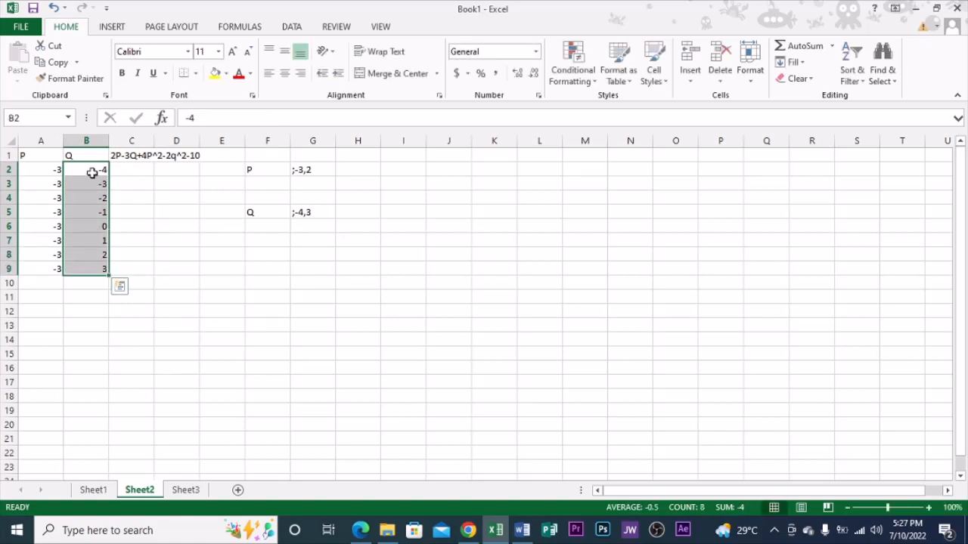
{"action": "left_click", "coordinate": [102, 212]}
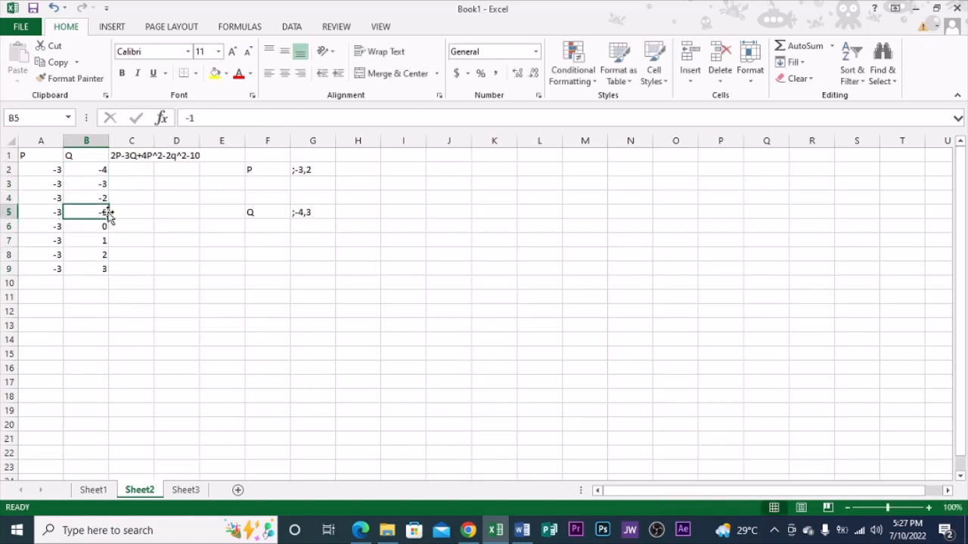
{"action": "left_click", "coordinate": [92, 168]}
{"action": "left_click", "coordinate": [94, 183]}
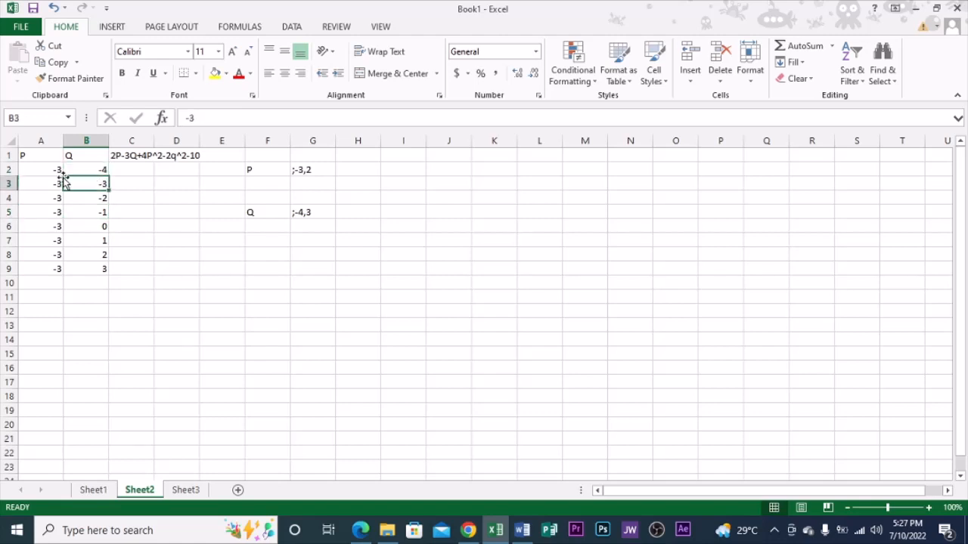
{"action": "left_click_drag", "start_coordinate": [50, 167], "coordinate": [69, 265]}
{"action": "left_click", "coordinate": [89, 208]}
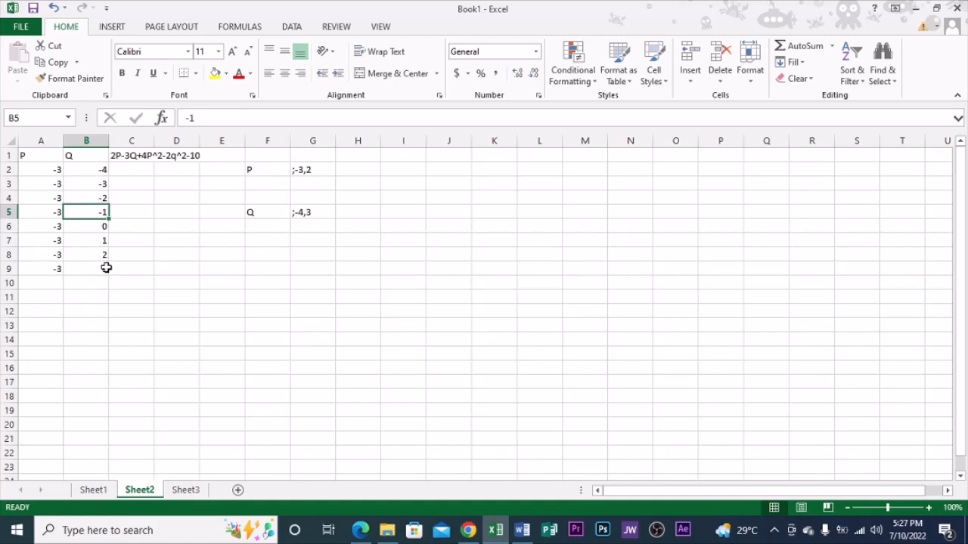
{"action": "left_click", "coordinate": [156, 213]}
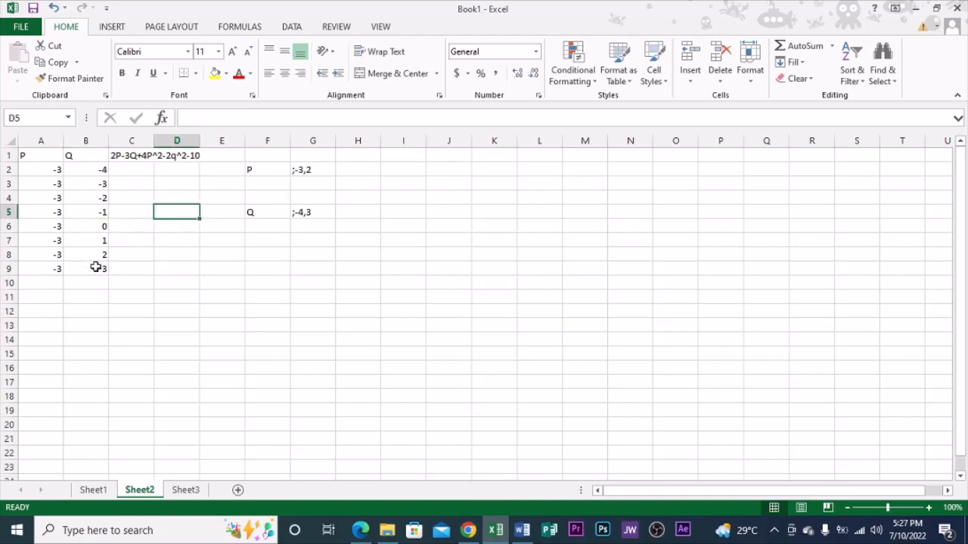
Copy the Q value -2 from cell B4 into A10 as the next P value.
{"action": "left_click", "coordinate": [102, 199]}
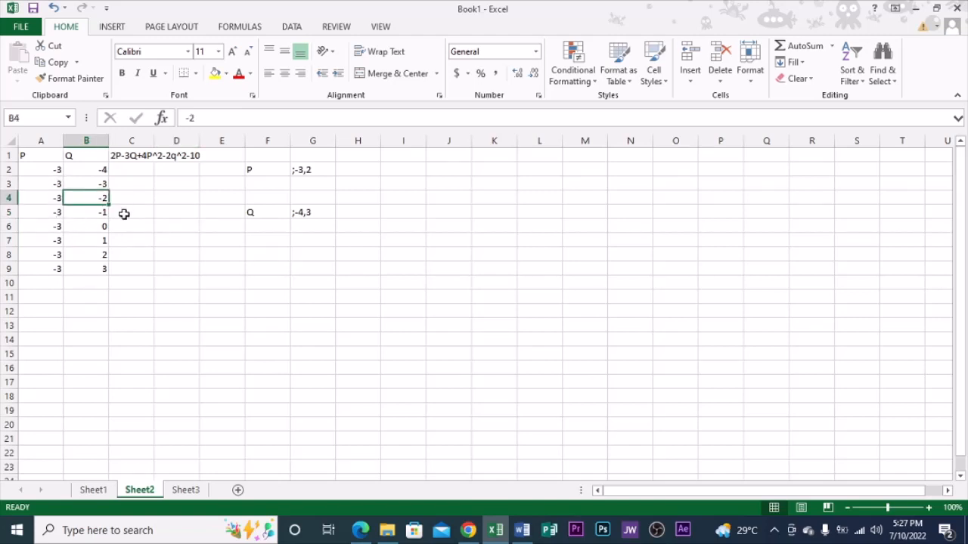
{"action": "key", "text": "ctrl+c"}
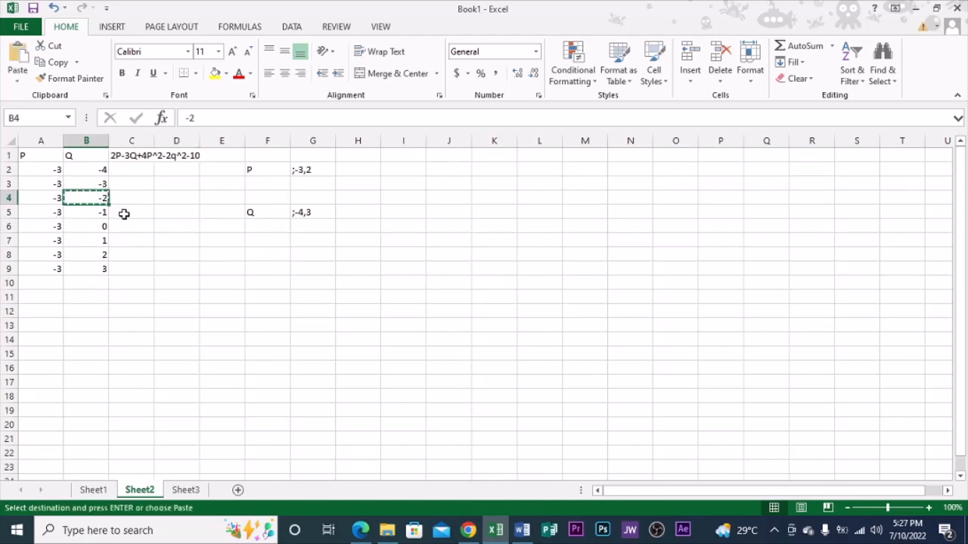
{"action": "left_click", "coordinate": [48, 285]}
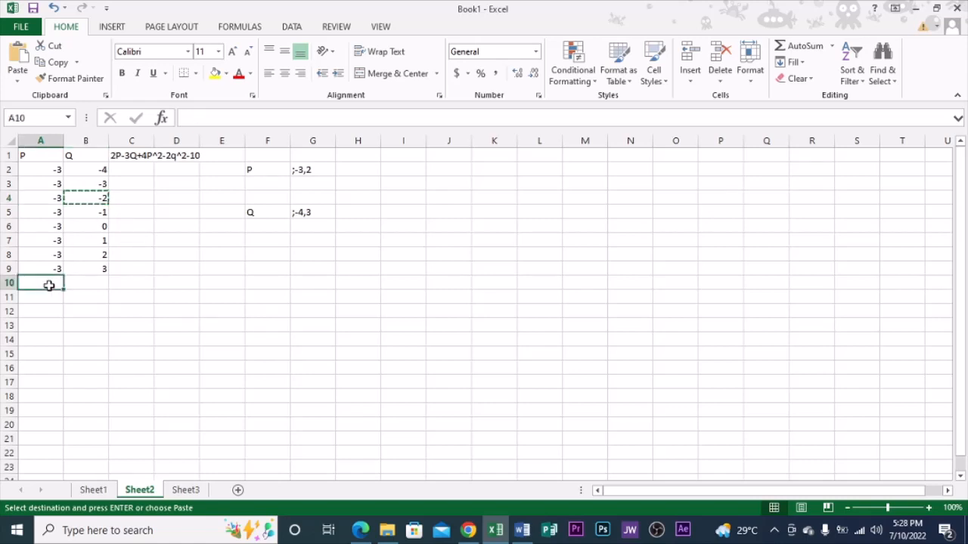
{"action": "key", "text": "ctrl+v"}
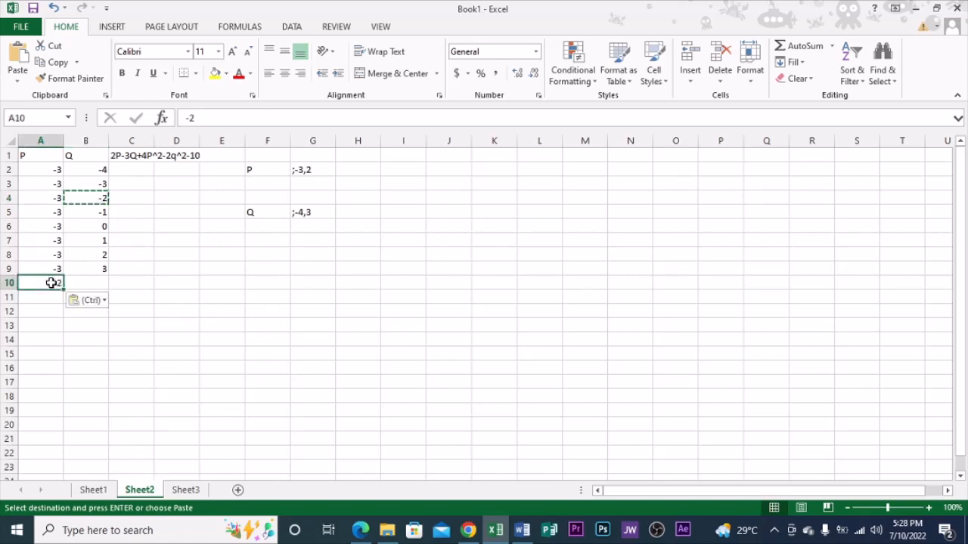
Copy the Q series -4 to 3 from B2:B9 into the cells starting at B10, and fill the P value -2 from A10 down to A17.
{"action": "left_click_drag", "start_coordinate": [102, 172], "coordinate": [107, 271]}
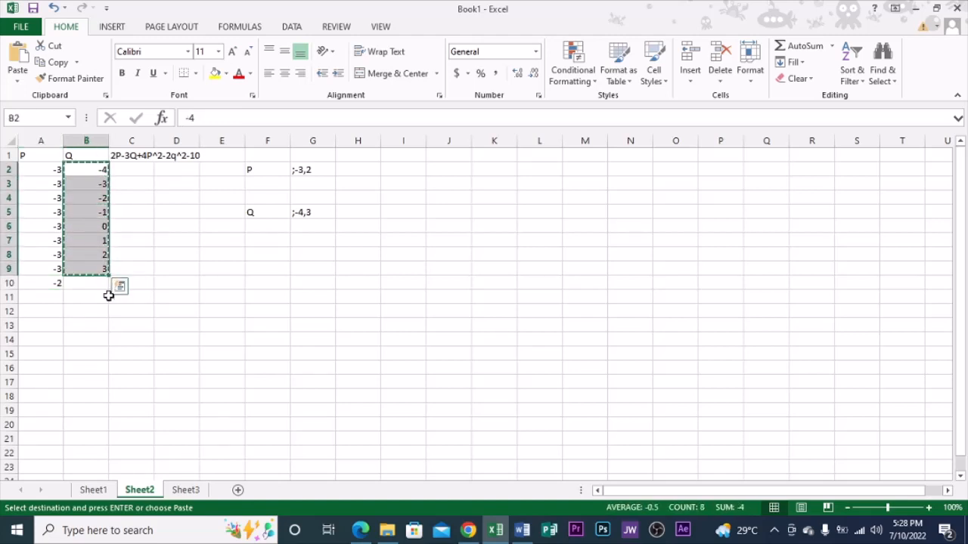
{"action": "key", "text": "ctrl+c"}
{"action": "left_click", "coordinate": [87, 284]}
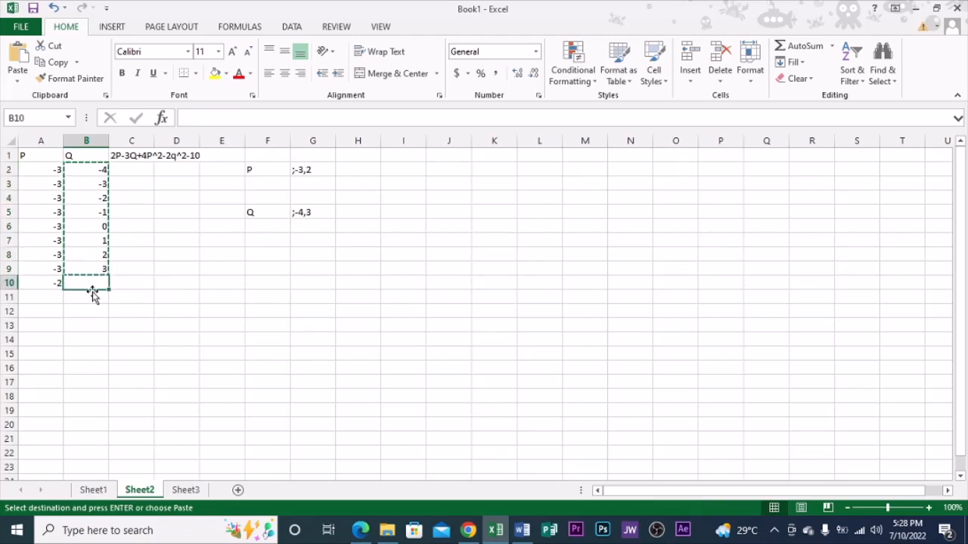
{"action": "key", "text": "ctrl+v"}
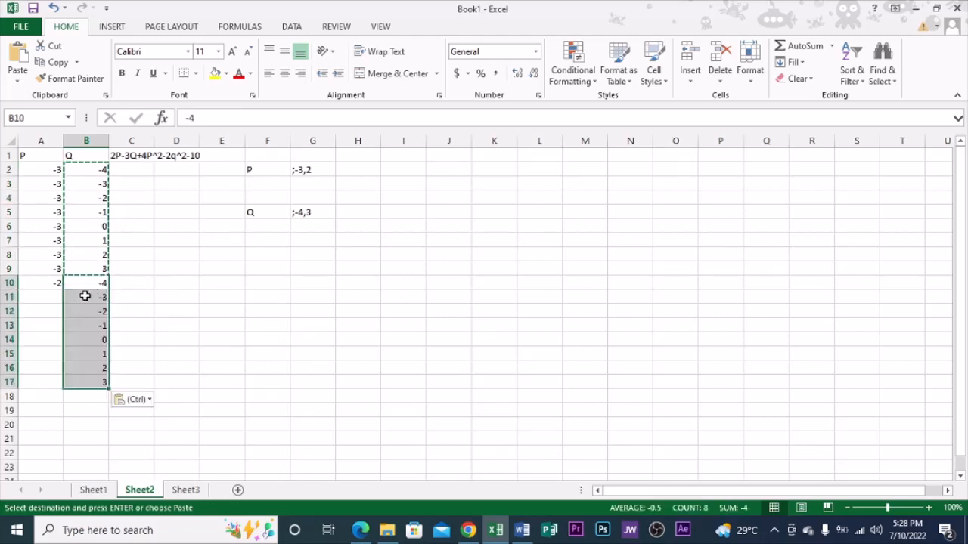
{"action": "left_click", "coordinate": [59, 288]}
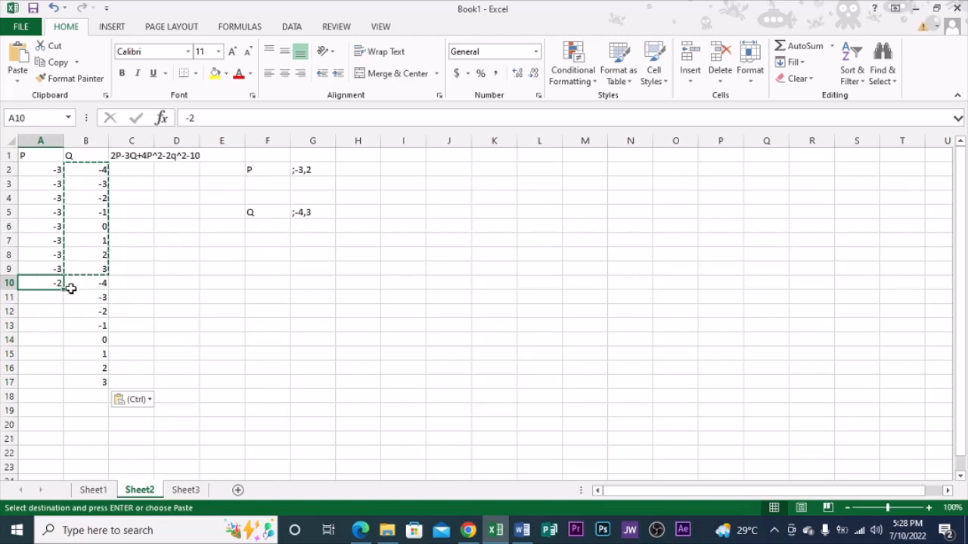
{"action": "left_click_drag", "start_coordinate": [64, 287], "coordinate": [59, 386]}
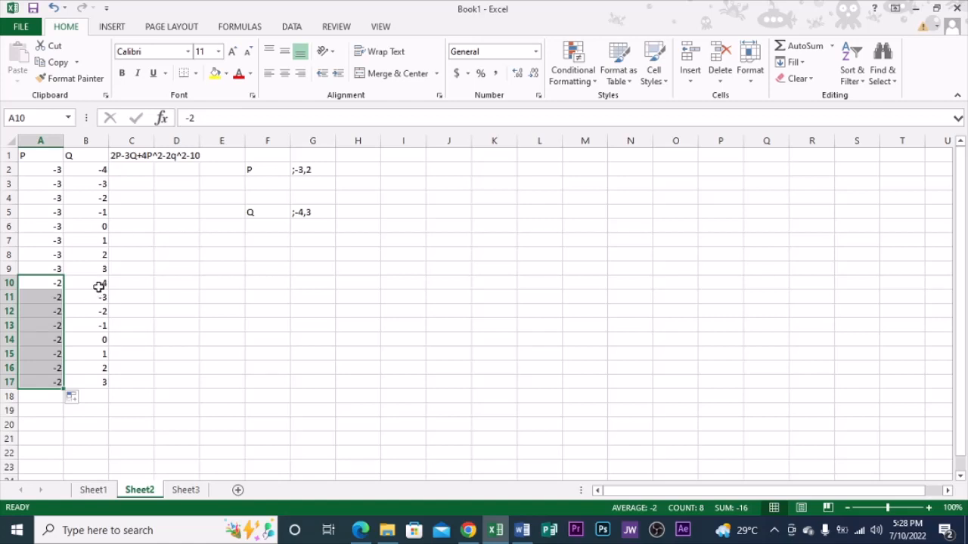
Copy the Q series -4 to 3 from B10:B17 into the cells starting at B18.
{"action": "left_click_drag", "start_coordinate": [99, 286], "coordinate": [102, 385]}
{"action": "key", "text": "ctrl+c"}
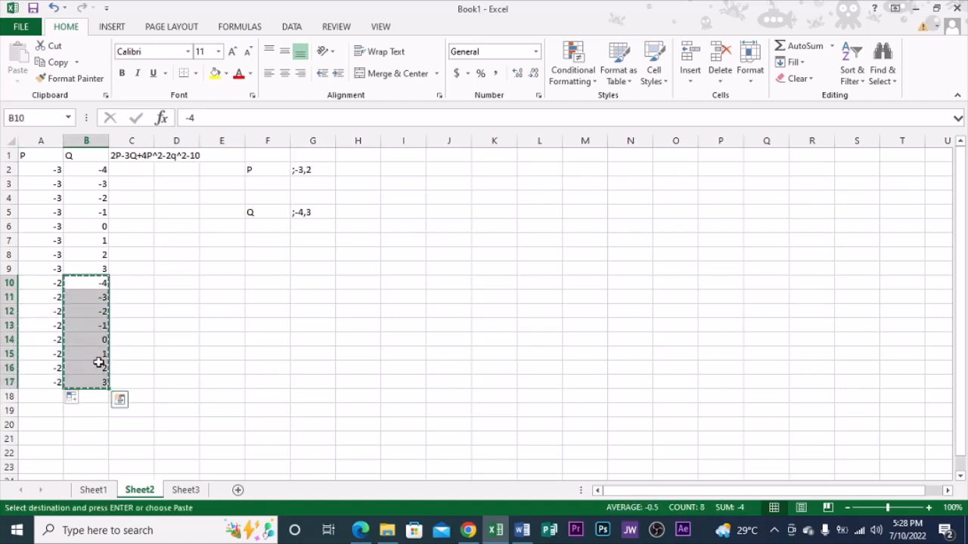
{"action": "scroll", "coordinate": [98, 356], "scroll_direction": "down", "scroll_amount": 2}
{"action": "left_click", "coordinate": [96, 314]}
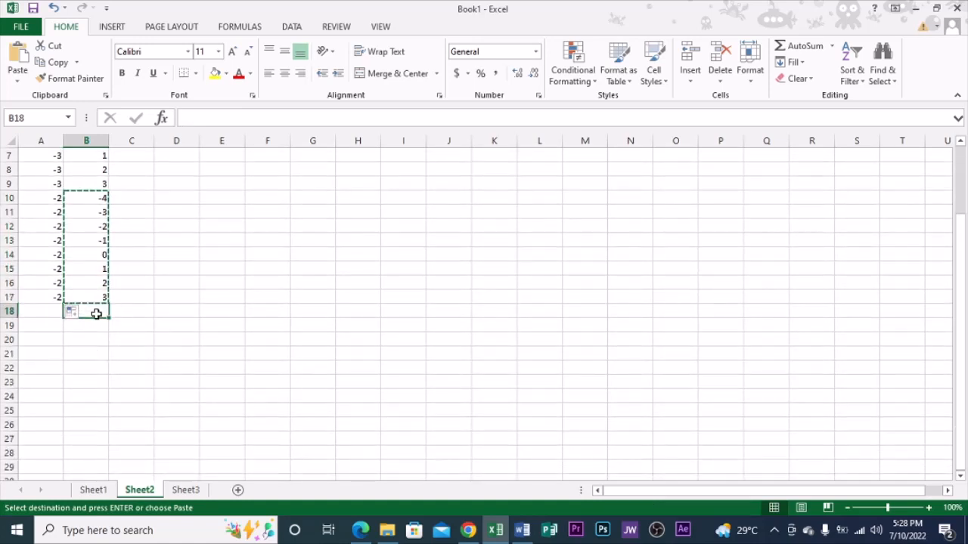
{"action": "key", "text": "ctrl+v"}
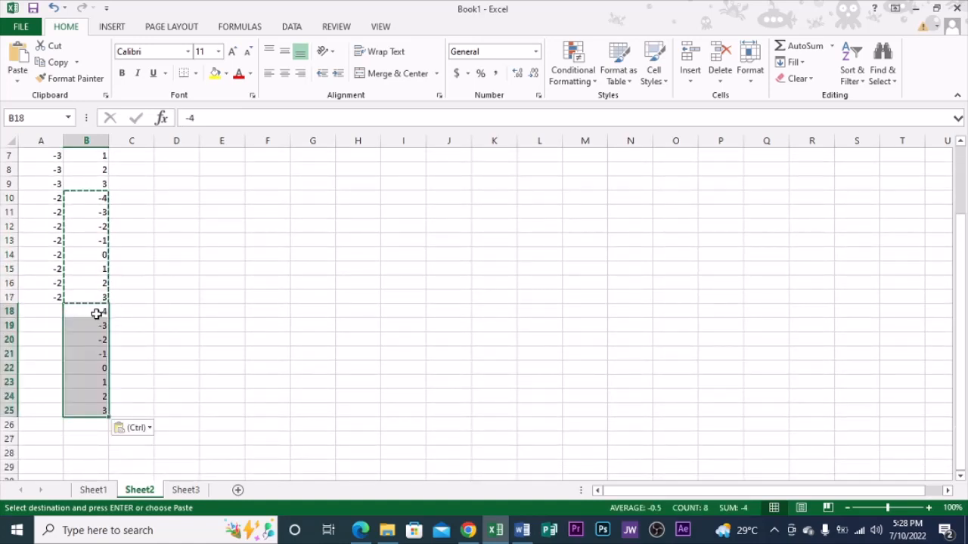
Copy the value -1 from cell B21 into A18 as the next P value and fill it down to A25.
{"action": "left_click", "coordinate": [104, 355]}
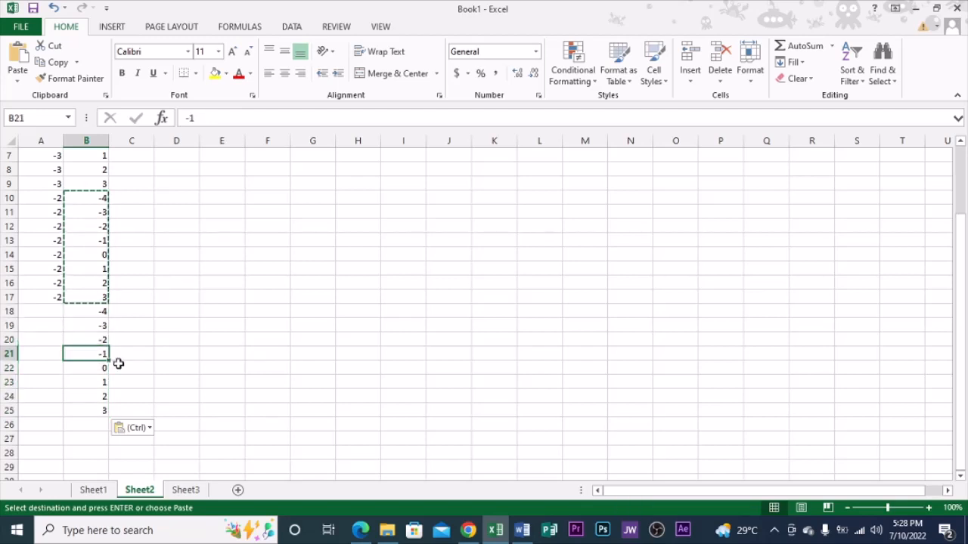
{"action": "key", "text": "ctrl+c"}
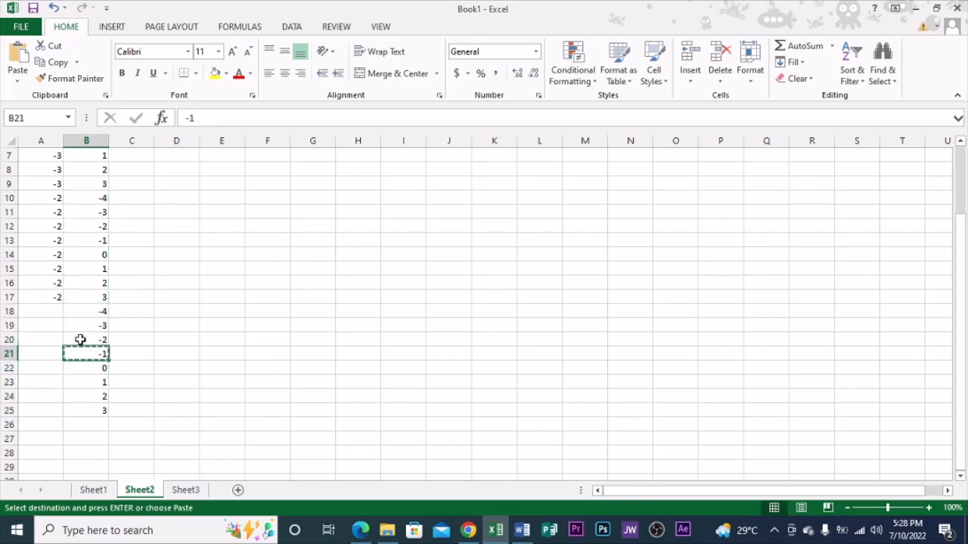
{"action": "left_click", "coordinate": [57, 314]}
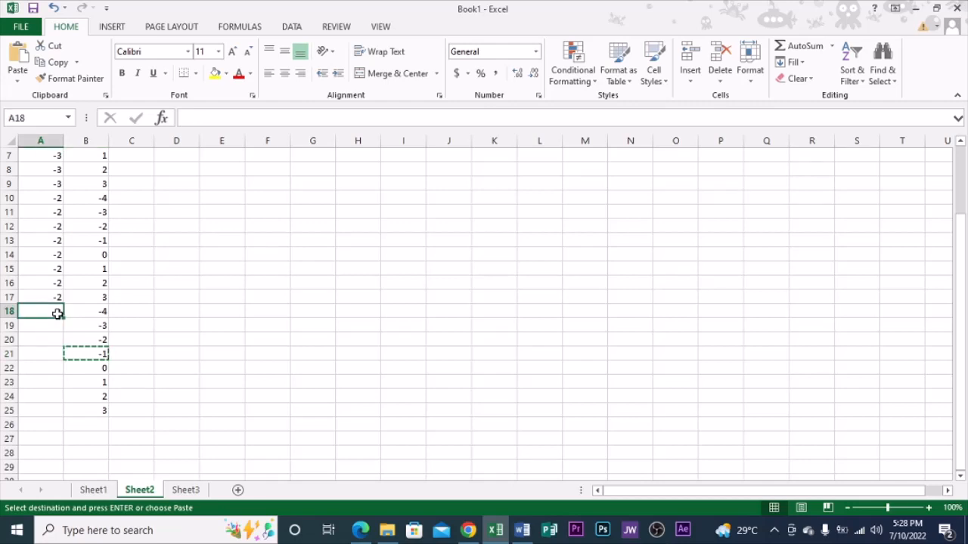
{"action": "key", "text": "ctrl+v"}
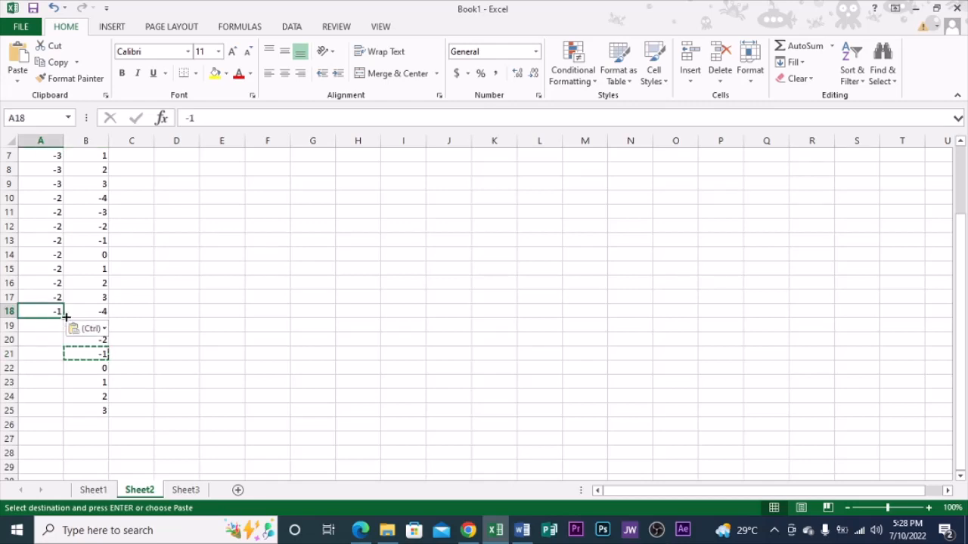
{"action": "left_click_drag", "start_coordinate": [64, 318], "coordinate": [63, 412]}
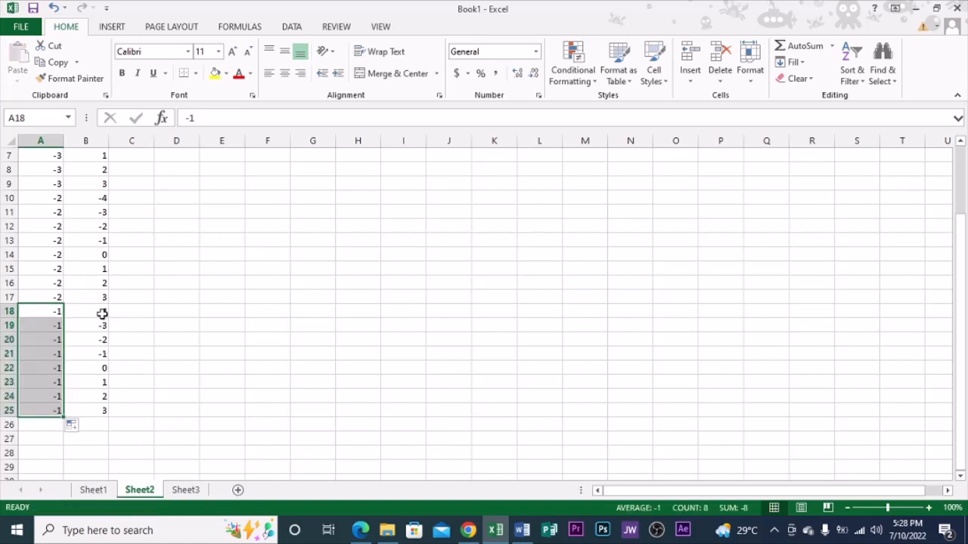
Copy the Q series -4 to 3 from B18:B25 into the cells starting at B26.
{"action": "left_click_drag", "start_coordinate": [102, 313], "coordinate": [103, 410]}
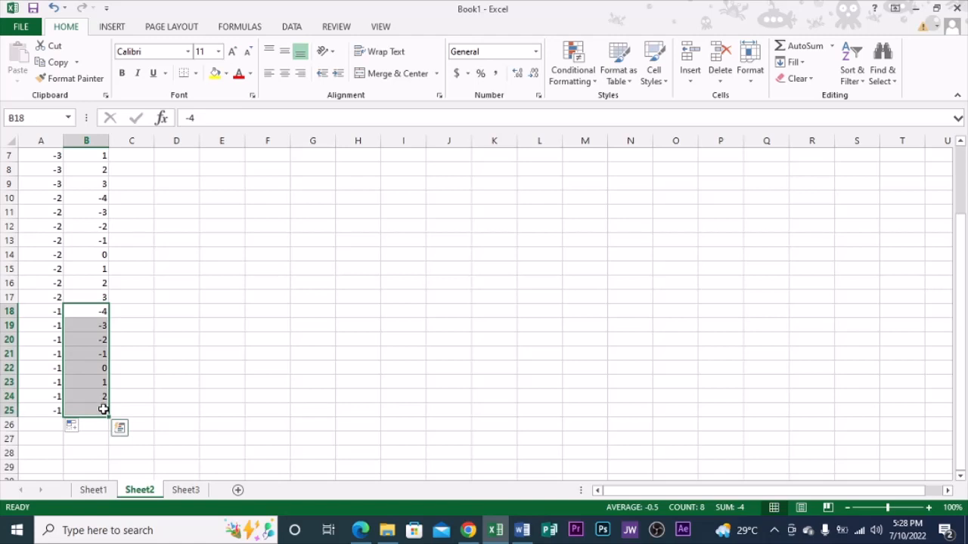
{"action": "key", "text": "ctrl+c"}
{"action": "left_click", "coordinate": [103, 423]}
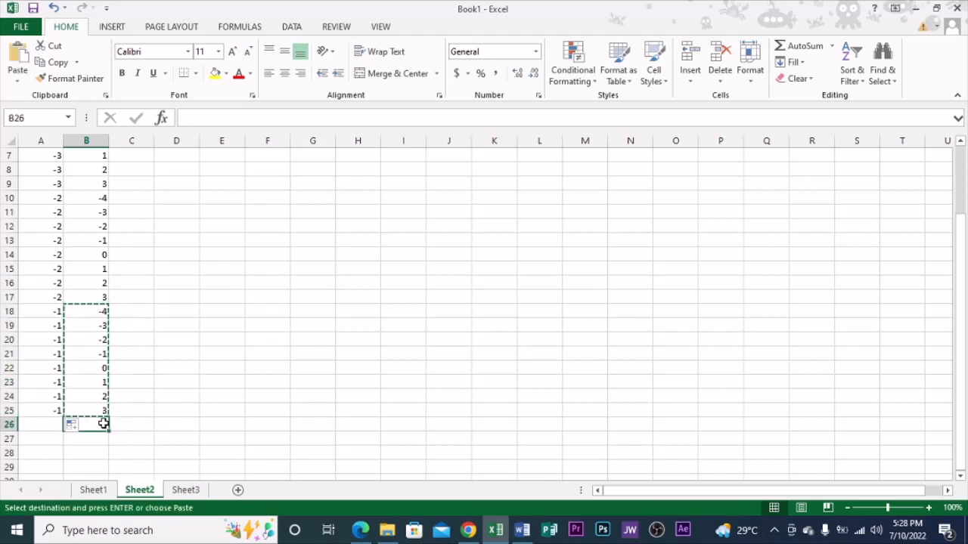
{"action": "key", "text": "ctrl+v"}
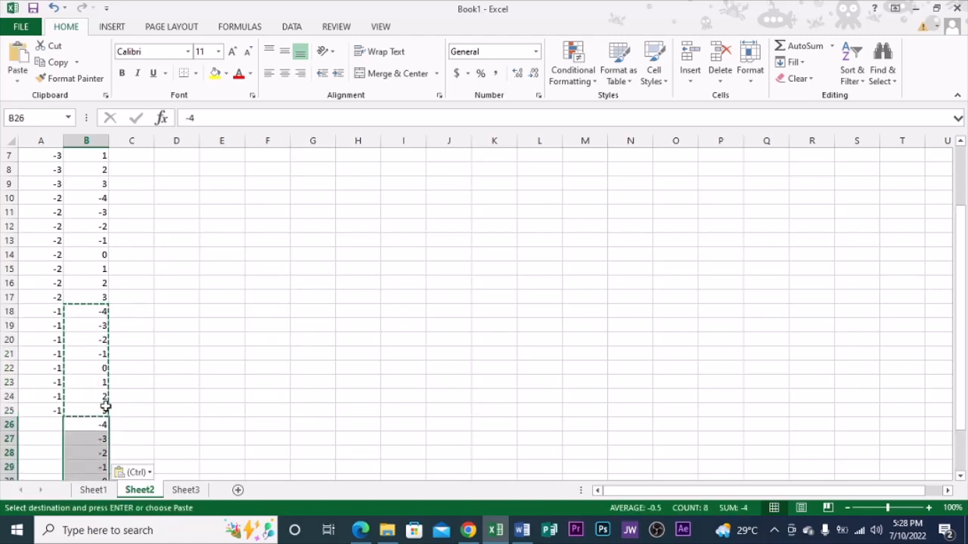
Copy the value 0 from cell B30 into A26 as the next P value and fill it down to A33.
{"action": "scroll", "coordinate": [106, 406], "scroll_direction": "down", "scroll_amount": 2}
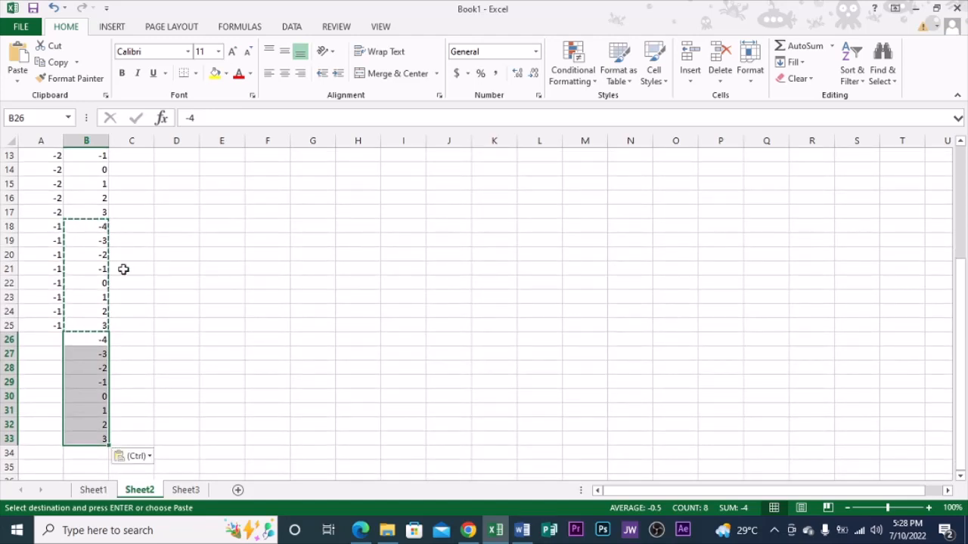
{"action": "left_click", "coordinate": [107, 407]}
{"action": "left_click", "coordinate": [104, 399]}
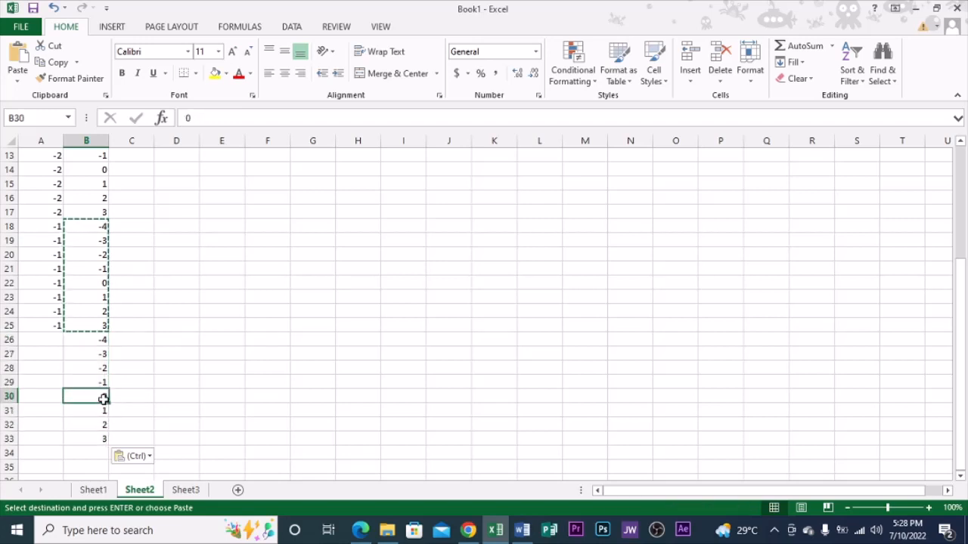
{"action": "key", "text": "ctrl+c"}
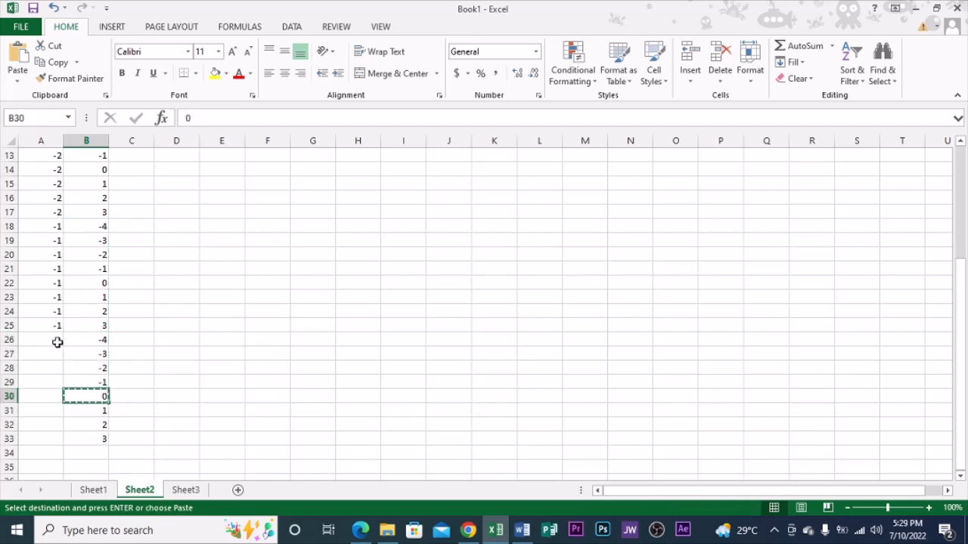
{"action": "left_click", "coordinate": [58, 343]}
{"action": "key", "text": "ctrl+v"}
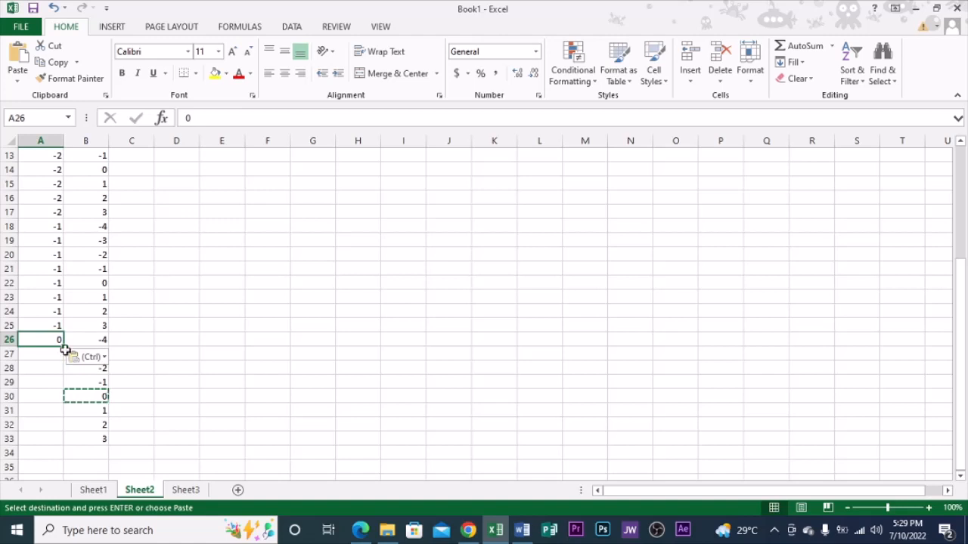
{"action": "left_click_drag", "start_coordinate": [65, 349], "coordinate": [51, 441]}
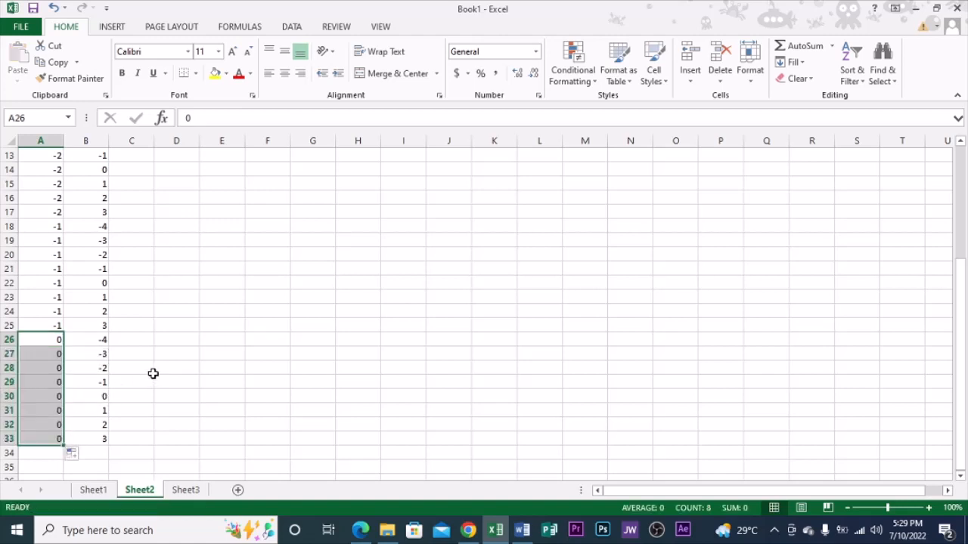
Copy the value 1 from cell B31 into A34 as the next P value.
{"action": "scroll", "coordinate": [116, 370], "scroll_direction": "down", "scroll_amount": 1}
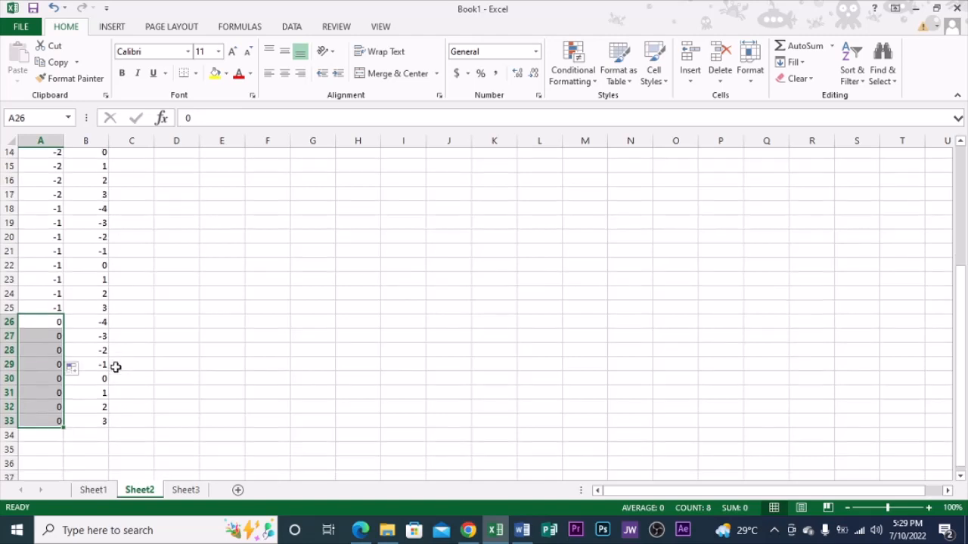
{"action": "scroll", "coordinate": [115, 366], "scroll_direction": "down", "scroll_amount": 5}
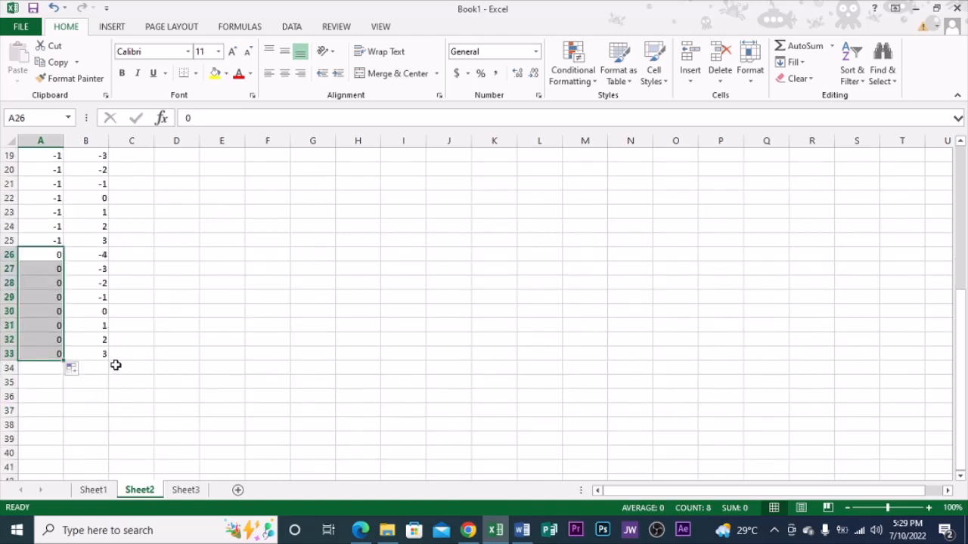
{"action": "left_click", "coordinate": [106, 327]}
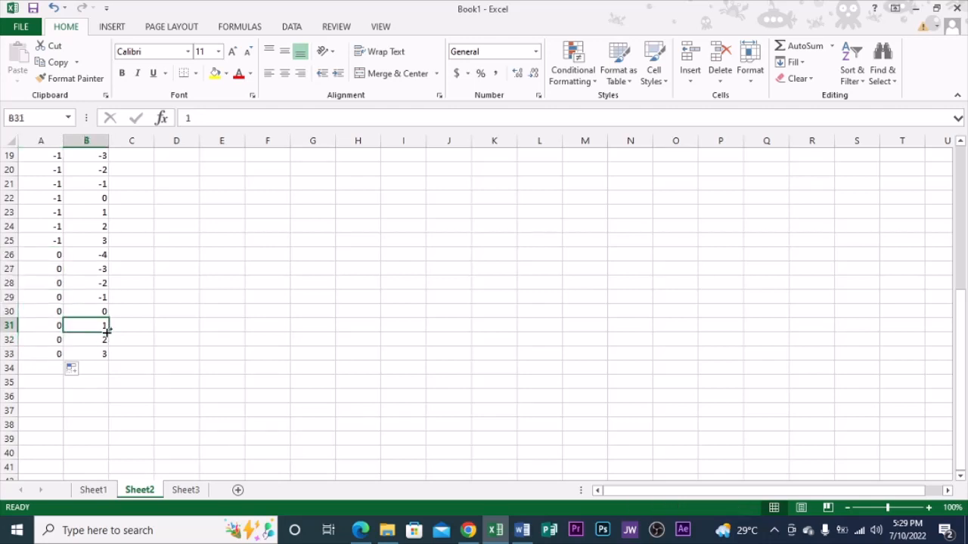
{"action": "key", "text": "ctrl+c"}
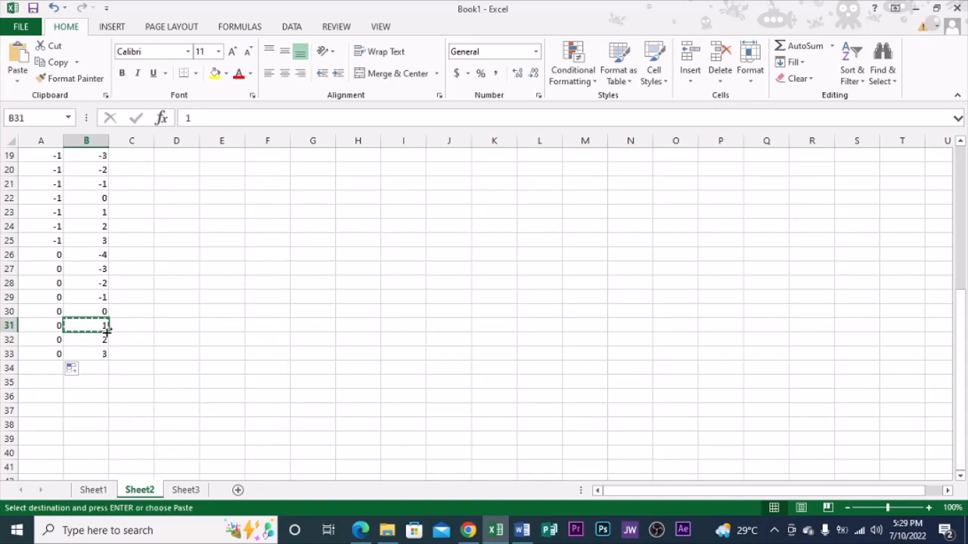
{"action": "left_click", "coordinate": [54, 369]}
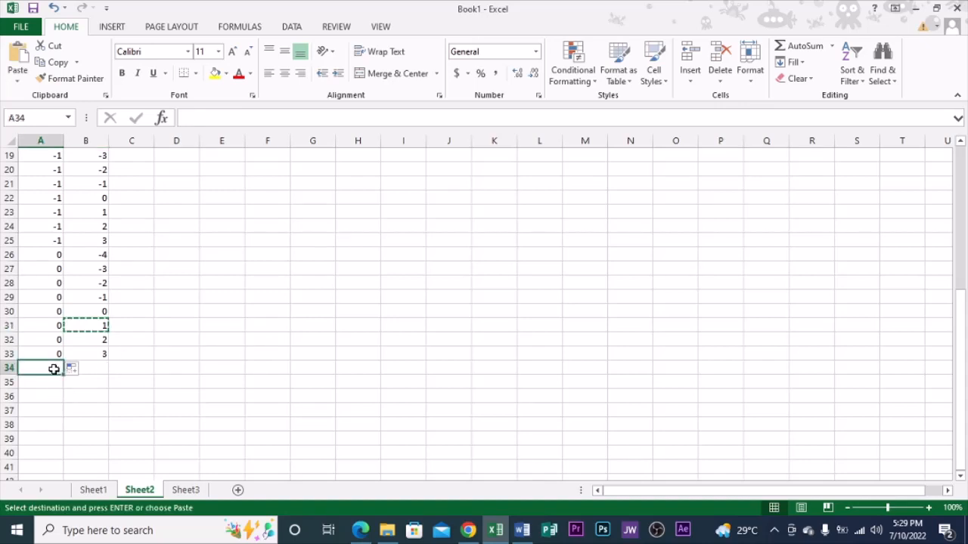
{"action": "scroll", "coordinate": [74, 370], "scroll_direction": "down", "scroll_amount": 2}
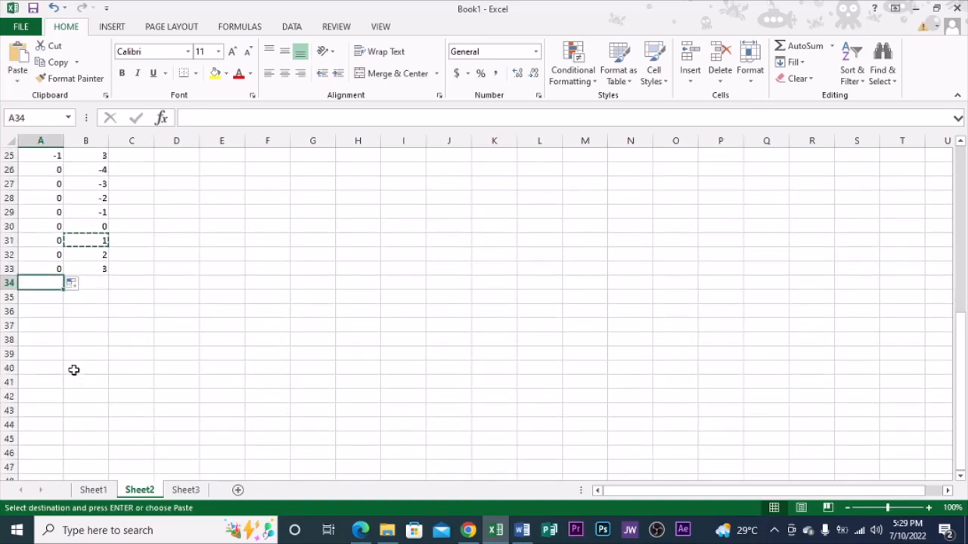
{"action": "scroll", "coordinate": [74, 370], "scroll_direction": "up", "scroll_amount": 1}
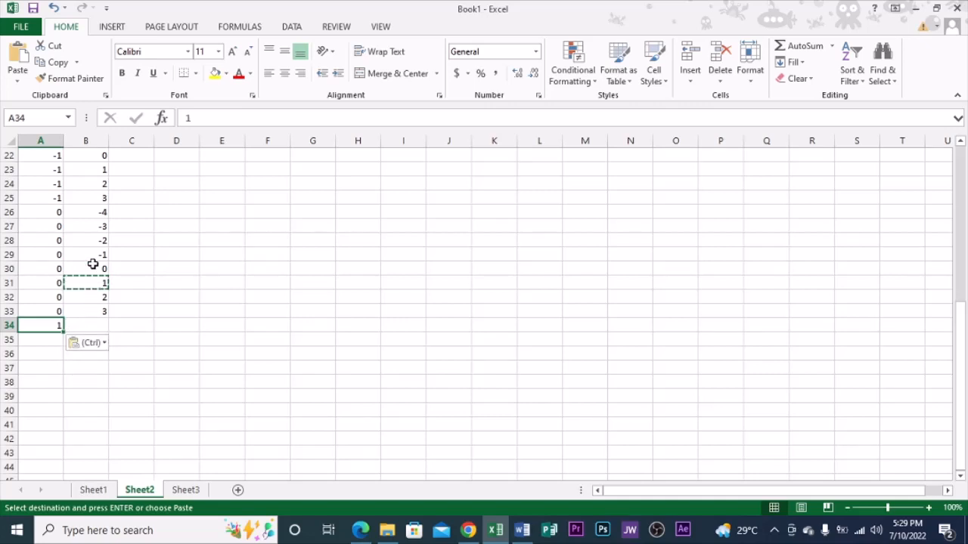
Copy the Q series -4 to 3 from B26:B33 into the cells starting at B34, and fill the P value 1 from A34 down to A41.
{"action": "left_click_drag", "start_coordinate": [99, 216], "coordinate": [105, 315]}
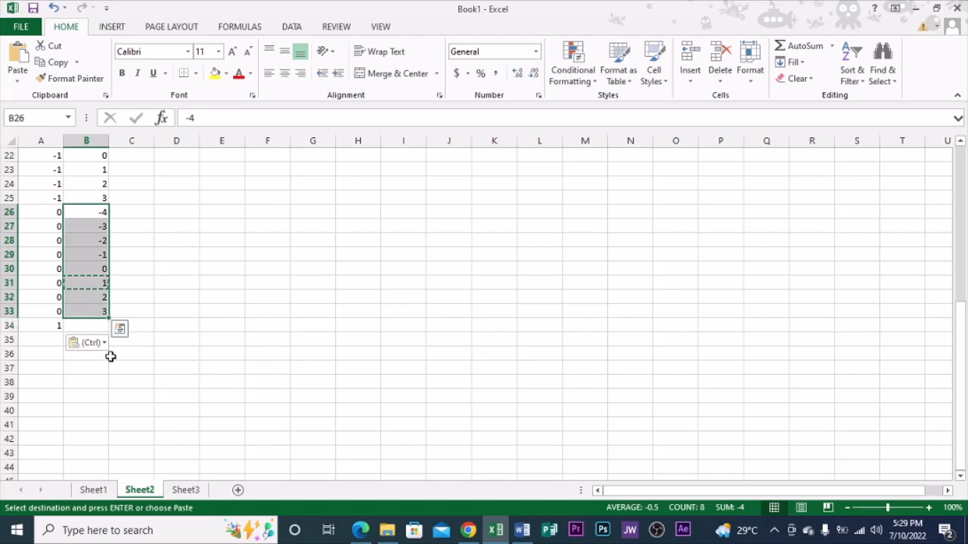
{"action": "key", "text": "ctrl+c"}
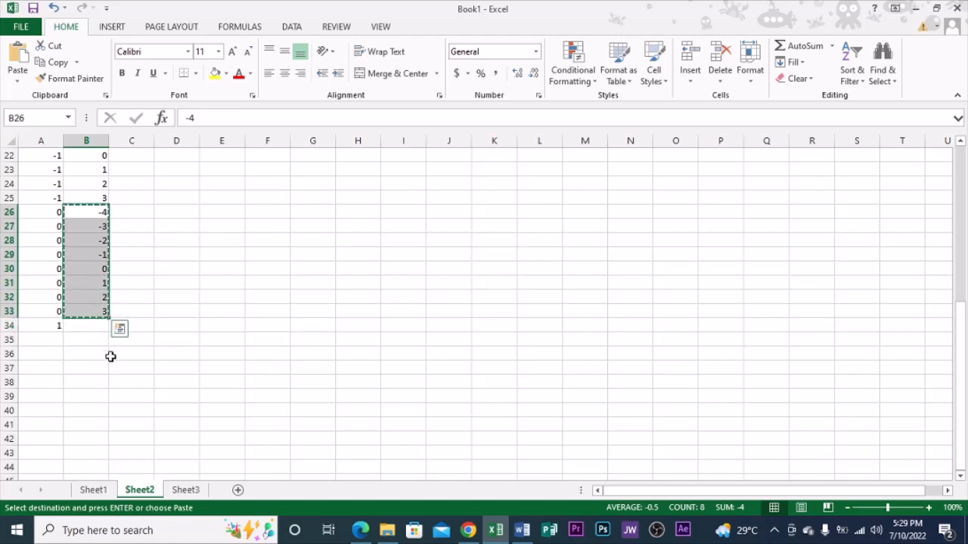
{"action": "left_click", "coordinate": [89, 325]}
{"action": "key", "text": "ctrl+v"}
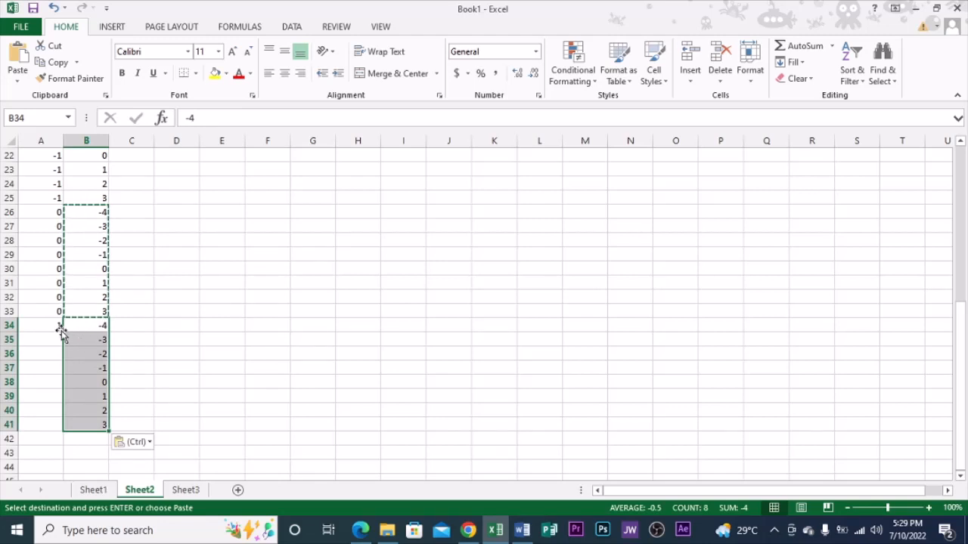
{"action": "left_click", "coordinate": [61, 330]}
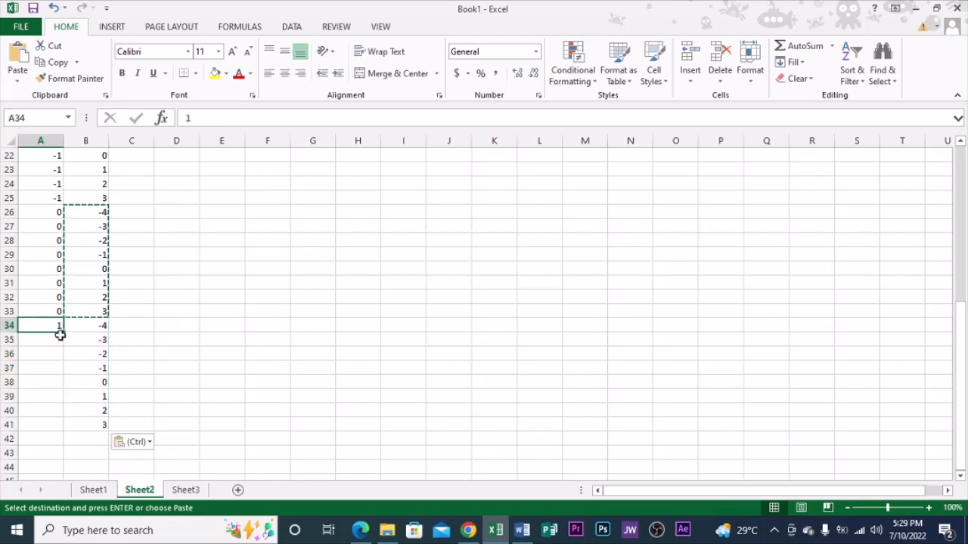
{"action": "left_click_drag", "start_coordinate": [65, 333], "coordinate": [67, 428]}
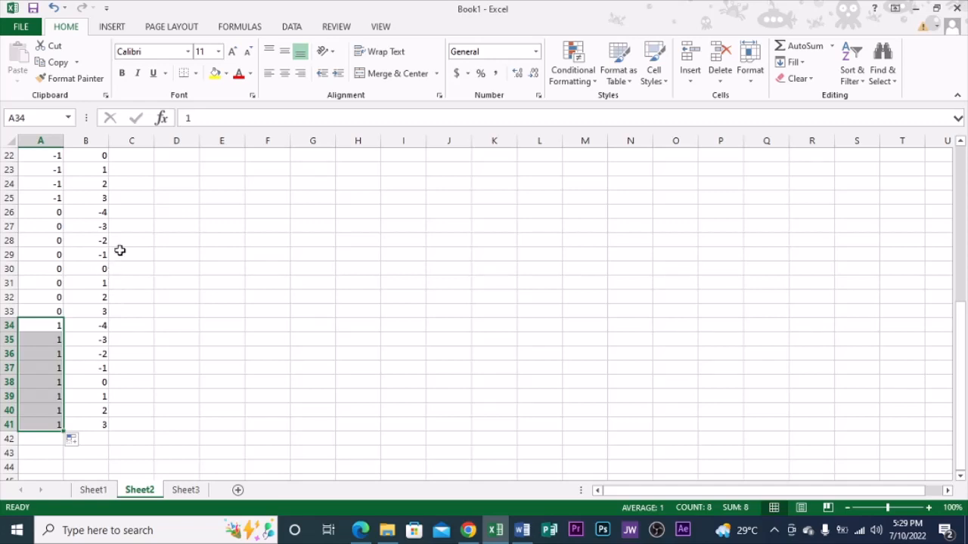
Copy the value 2 from cell B40 into A42 as the last P value.
{"action": "left_click", "coordinate": [106, 413]}
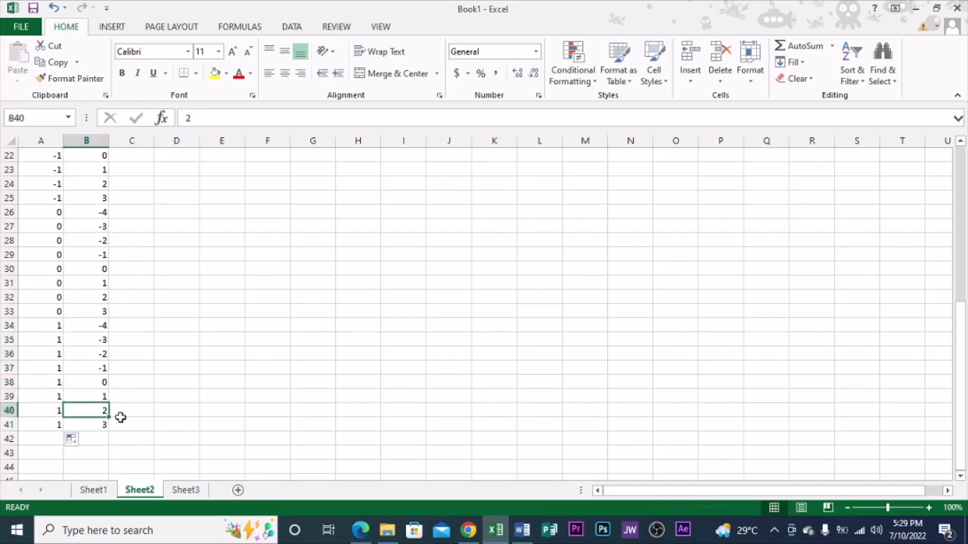
{"action": "key", "text": "ctrl+c"}
{"action": "scroll", "coordinate": [76, 395], "scroll_direction": "down", "scroll_amount": 2}
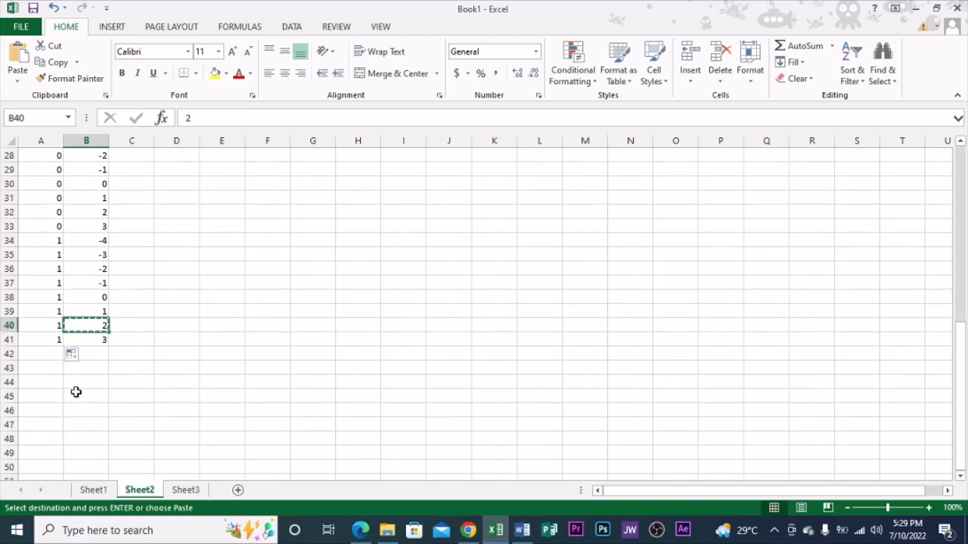
{"action": "left_click", "coordinate": [52, 355]}
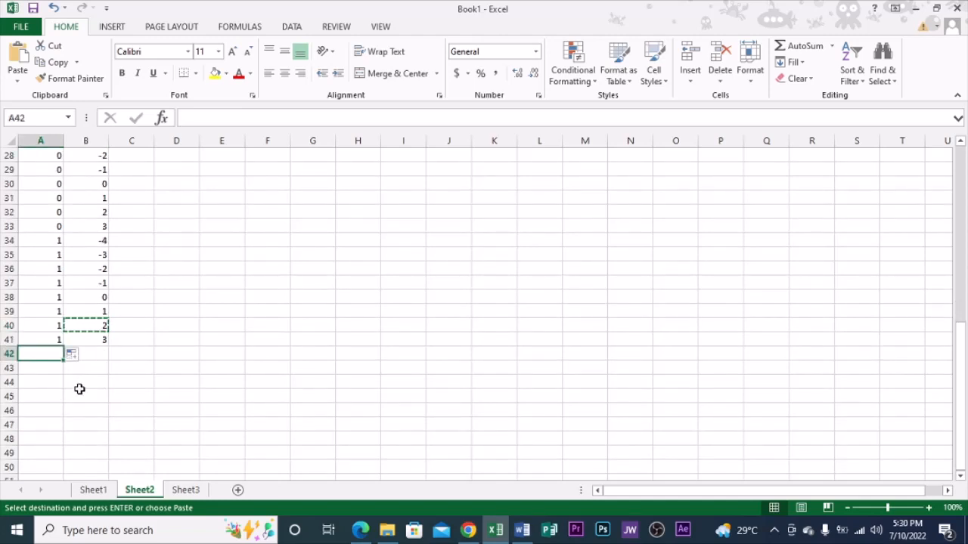
{"action": "key", "text": "ctrl+v"}
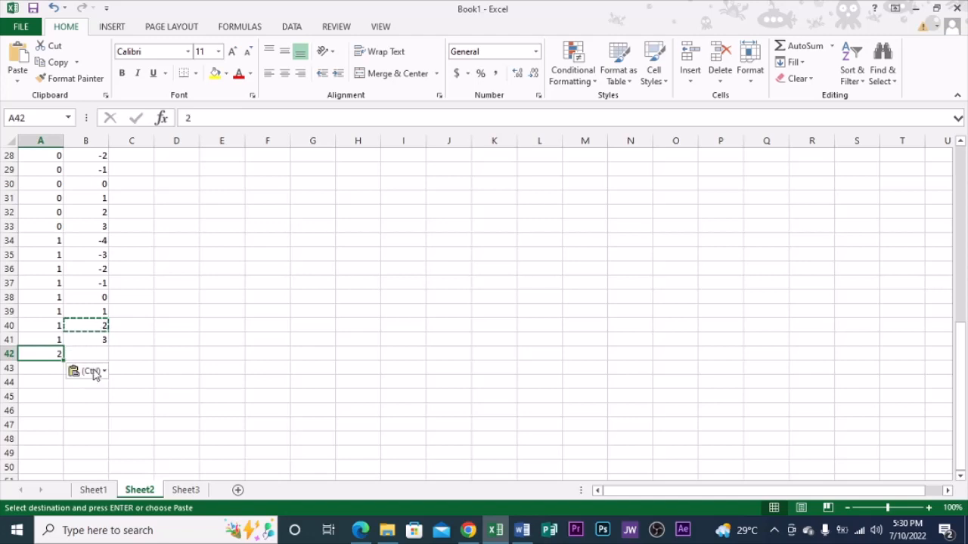
Copy the Q series -4 to 3 from B34:B41 into the cells starting at B42, and fill the P value 2 from A42 down to A49.
{"action": "left_click", "coordinate": [105, 229]}
{"action": "left_click_drag", "start_coordinate": [101, 242], "coordinate": [102, 341]}
{"action": "key", "text": "ctrl+c"}
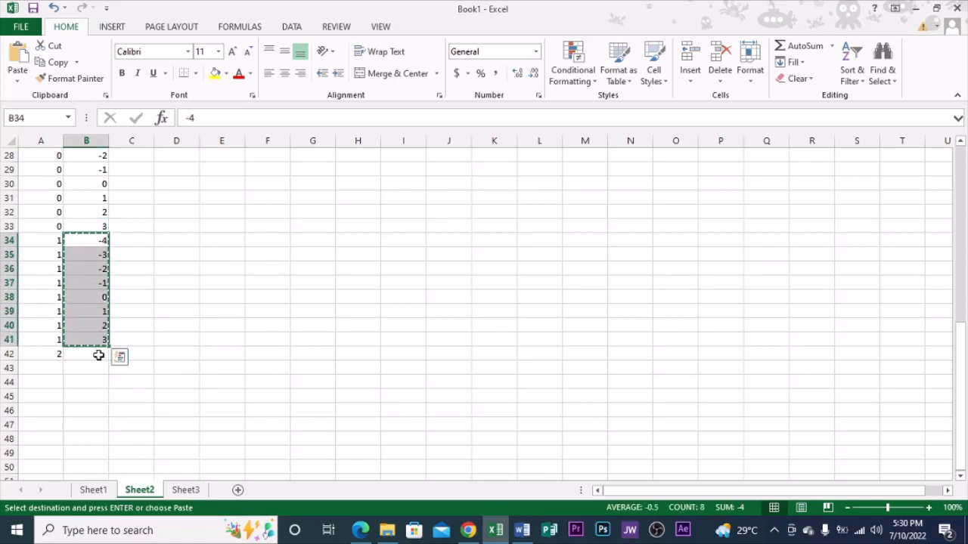
{"action": "left_click", "coordinate": [97, 353]}
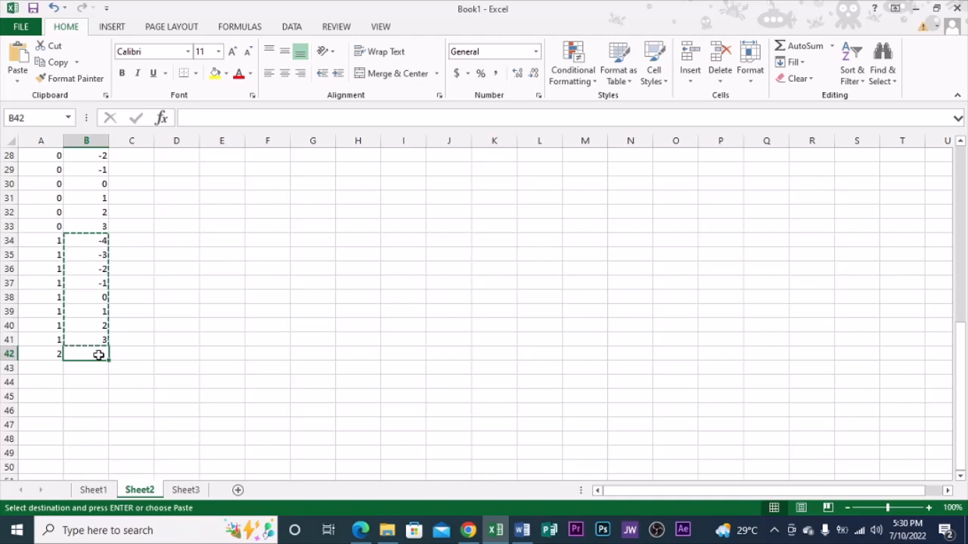
{"action": "key", "text": "ctrl+v"}
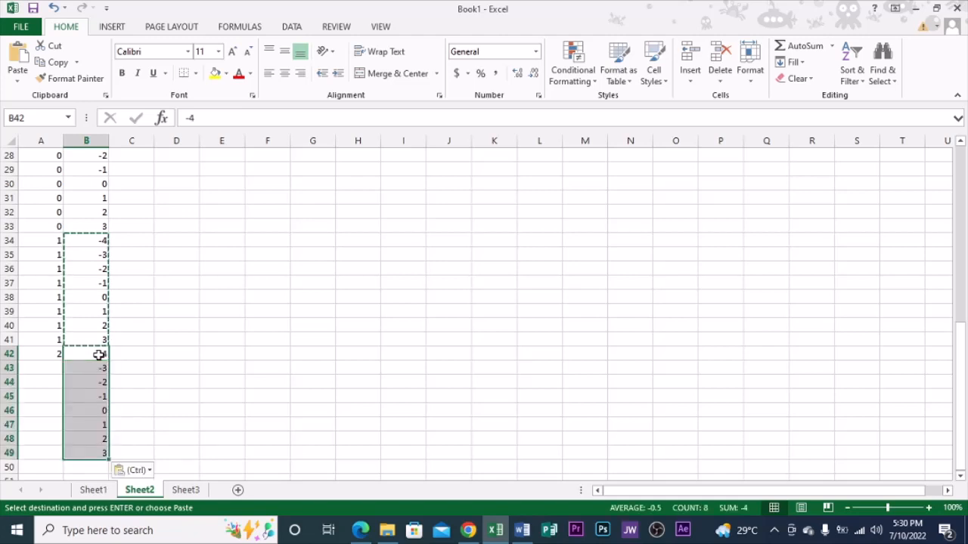
{"action": "scroll", "coordinate": [99, 354], "scroll_direction": "down", "scroll_amount": 1}
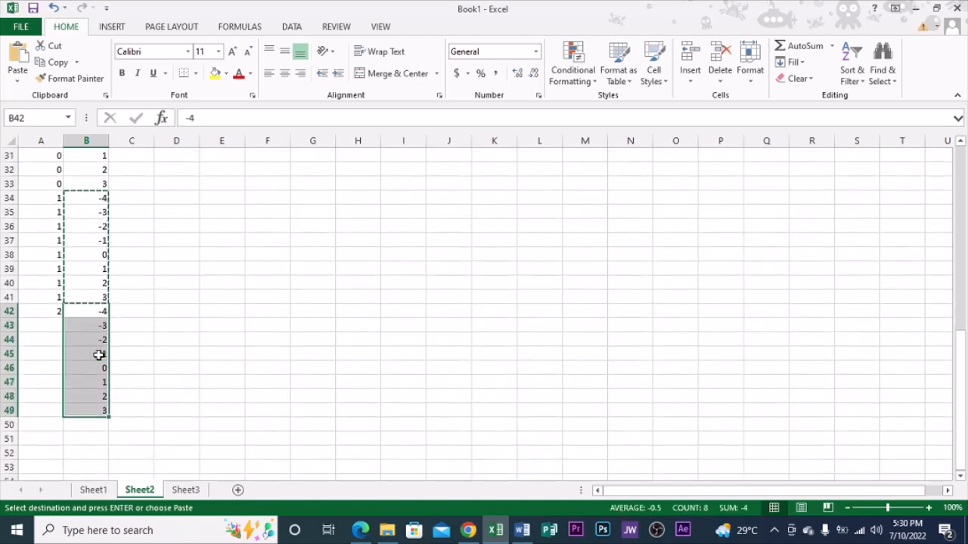
{"action": "left_click", "coordinate": [57, 312]}
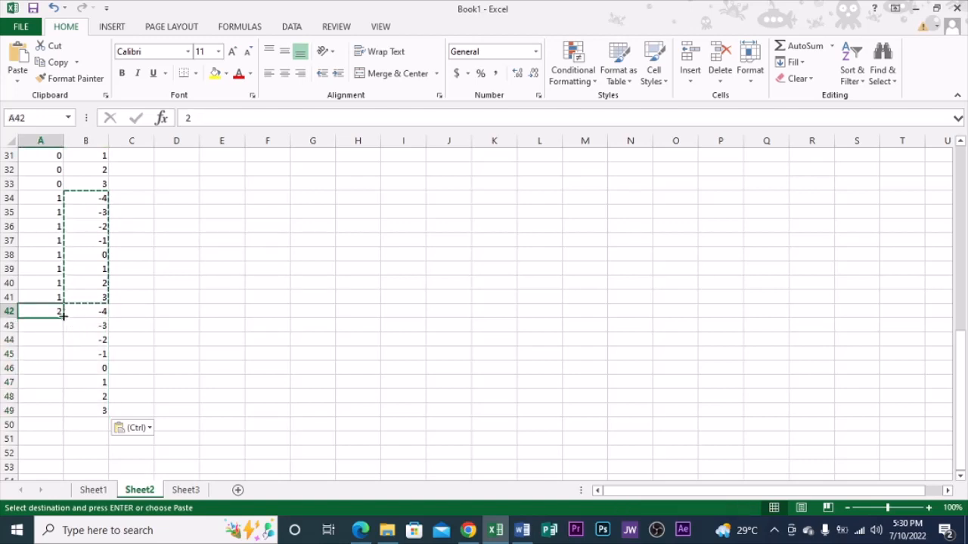
{"action": "left_click_drag", "start_coordinate": [65, 317], "coordinate": [62, 413]}
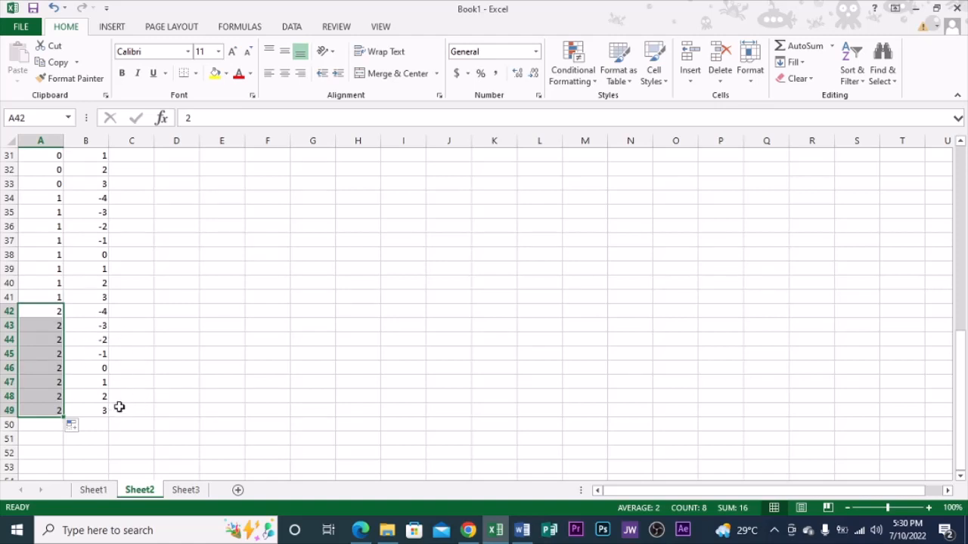
Widen column C to roughly the length of the expression heading in C1, and select cell C2.
{"action": "scroll", "coordinate": [83, 380], "scroll_direction": "up", "scroll_amount": 10}
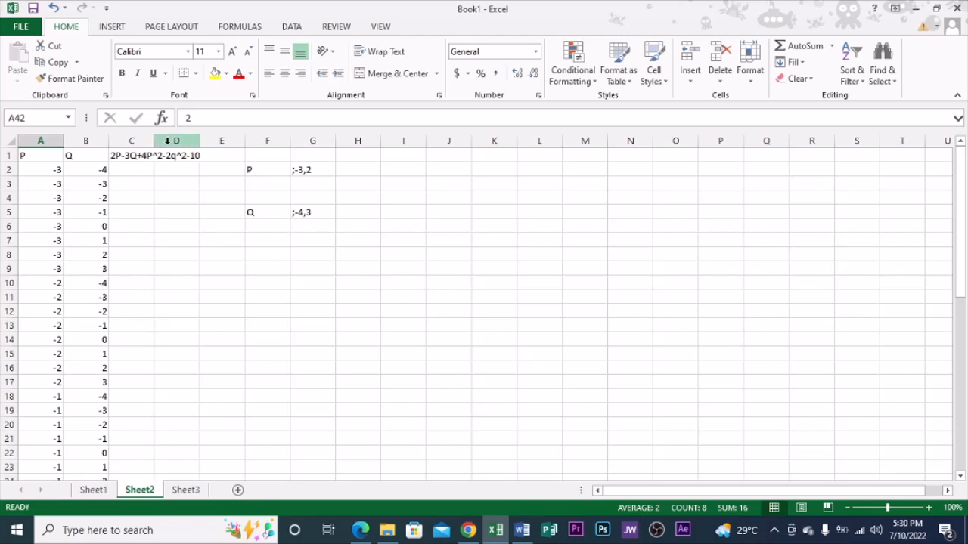
{"action": "left_click", "coordinate": [143, 167]}
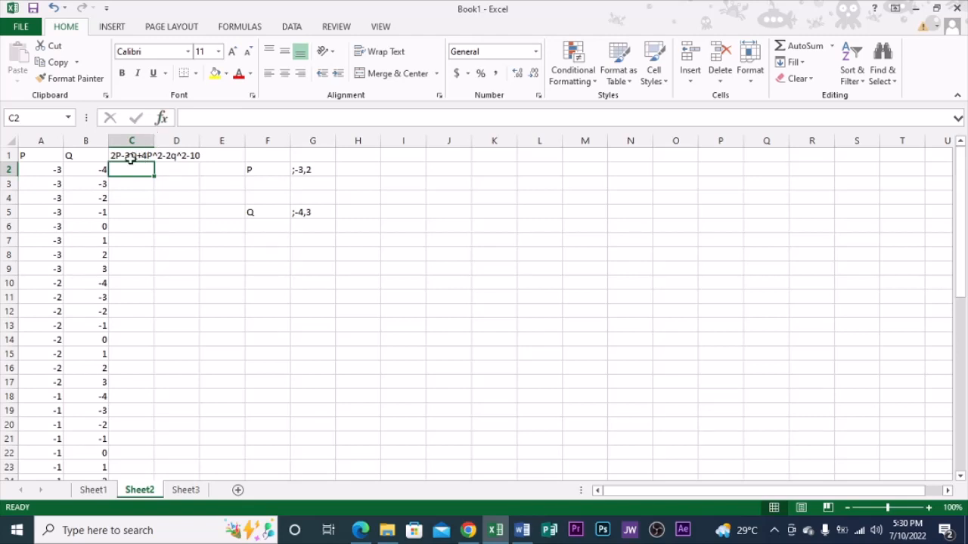
{"action": "left_click_drag", "start_coordinate": [120, 155], "coordinate": [172, 156]}
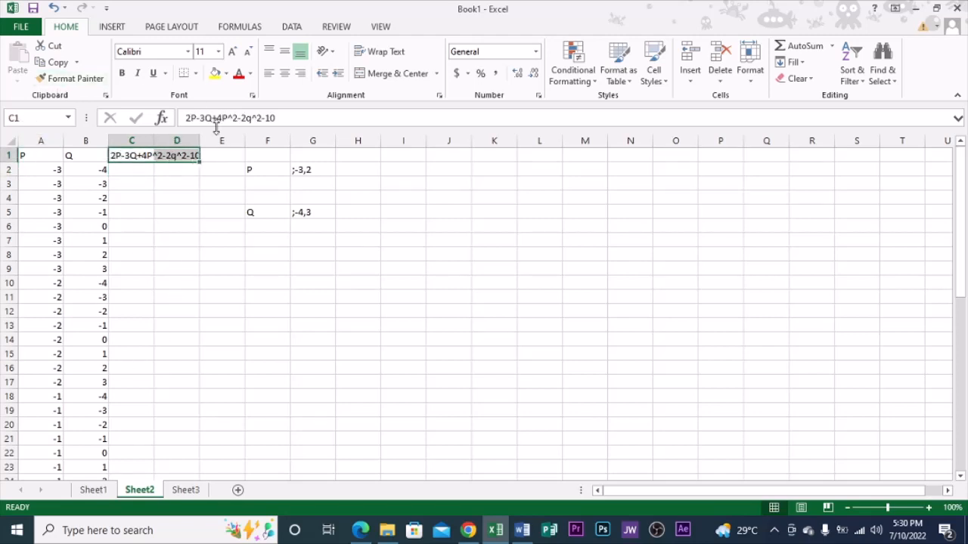
{"action": "left_click", "coordinate": [178, 185]}
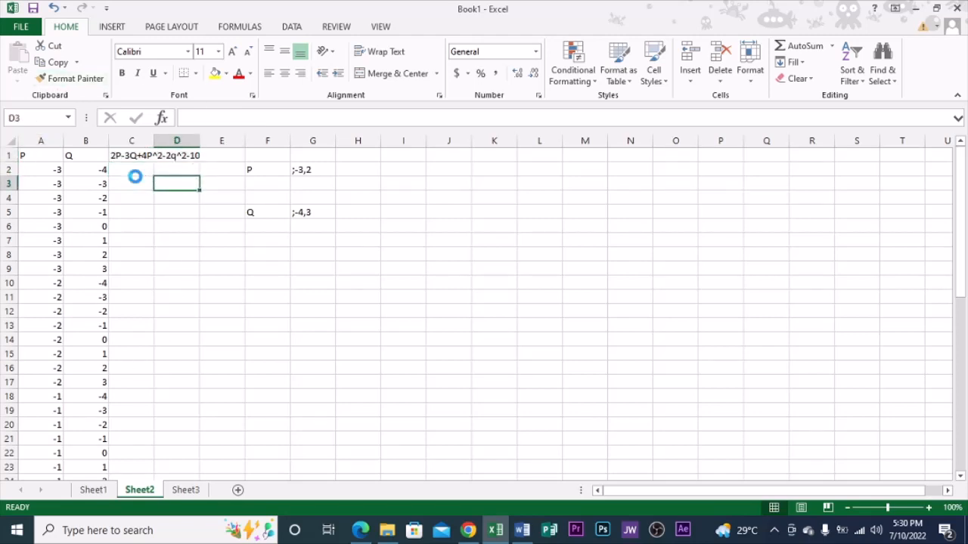
{"action": "scroll", "coordinate": [134, 177], "scroll_direction": "up", "scroll_amount": 1}
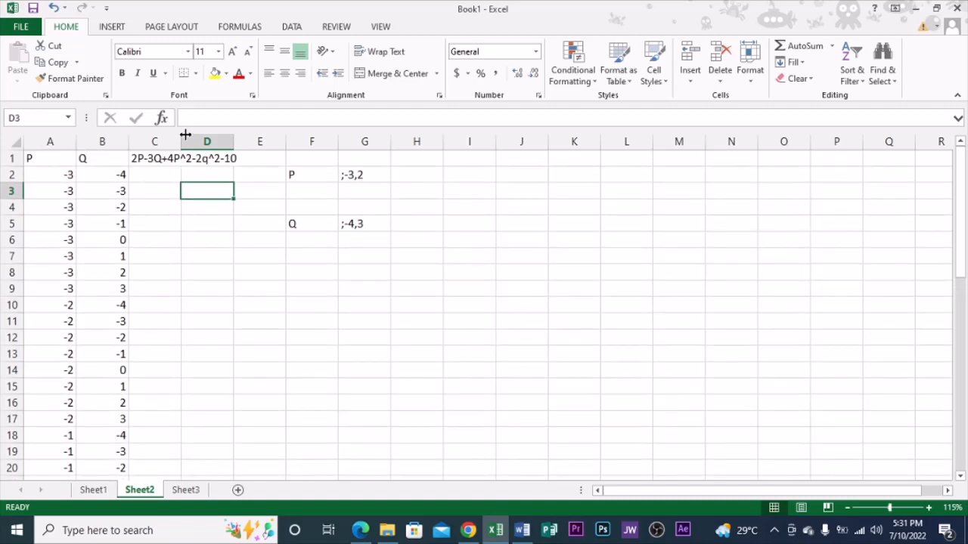
{"action": "left_click_drag", "start_coordinate": [176, 139], "coordinate": [229, 147]}
{"action": "left_click", "coordinate": [218, 175]}
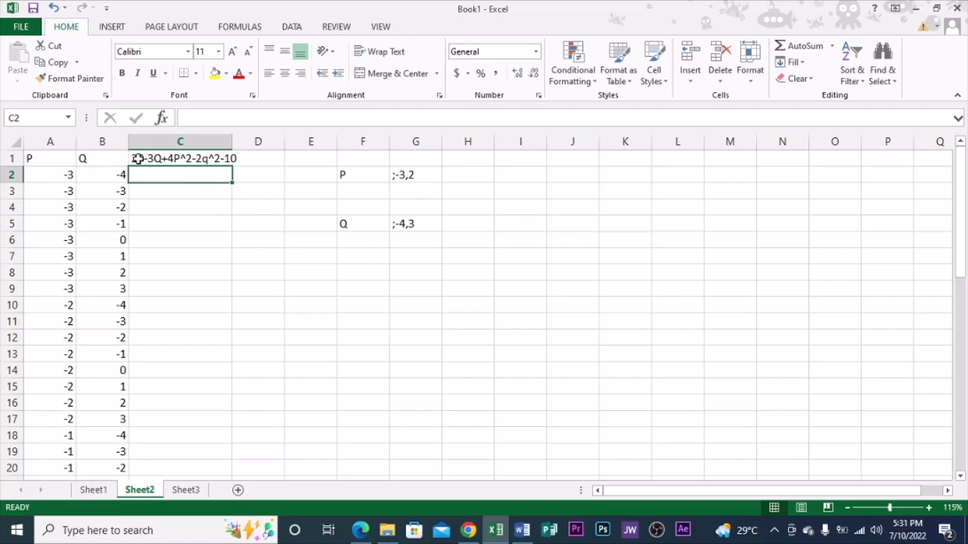
{"action": "left_click", "coordinate": [180, 161]}
{"action": "left_click_drag", "start_coordinate": [180, 164], "coordinate": [181, 160]}
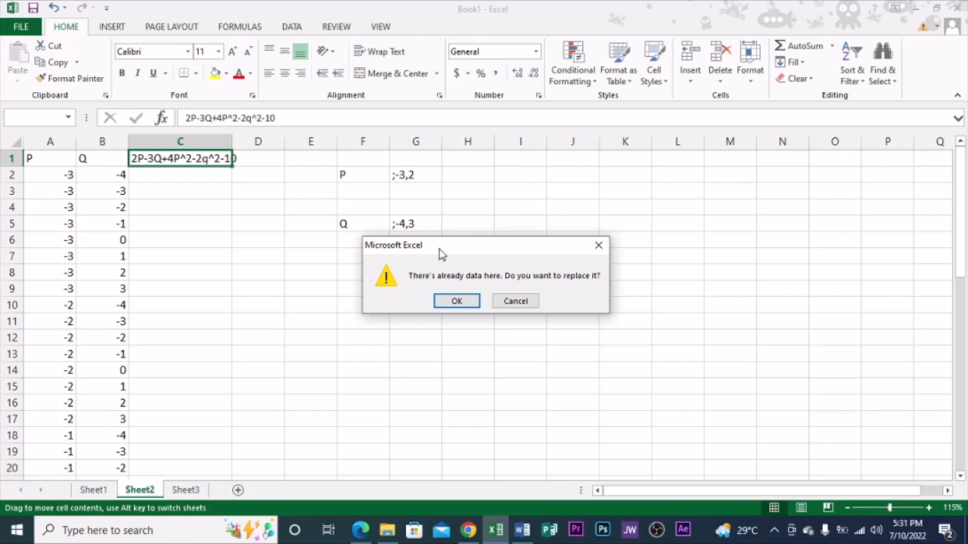
{"action": "left_click", "coordinate": [599, 245]}
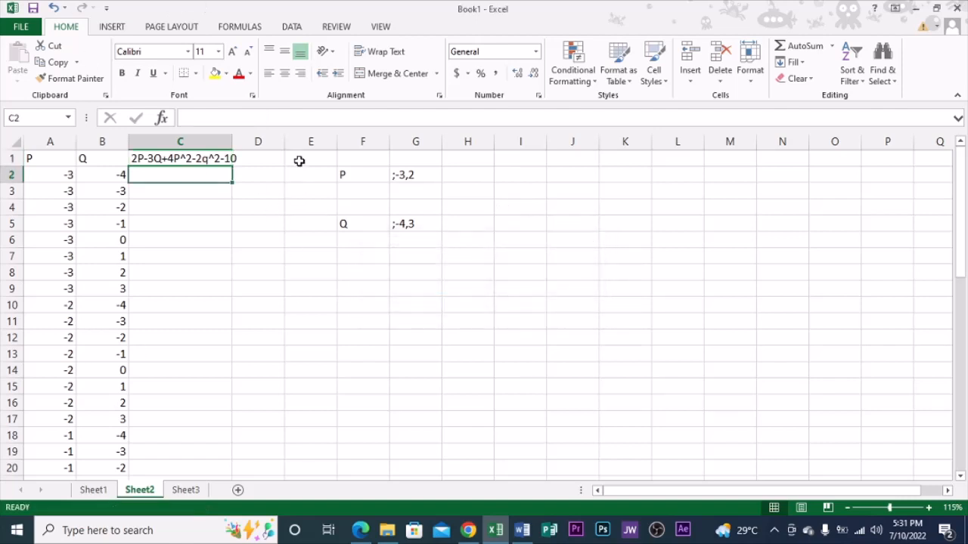
Widen column C slightly more so the whole expression heading in C1 fits, and return to cell C2.
{"action": "left_click_drag", "start_coordinate": [231, 142], "coordinate": [246, 141]}
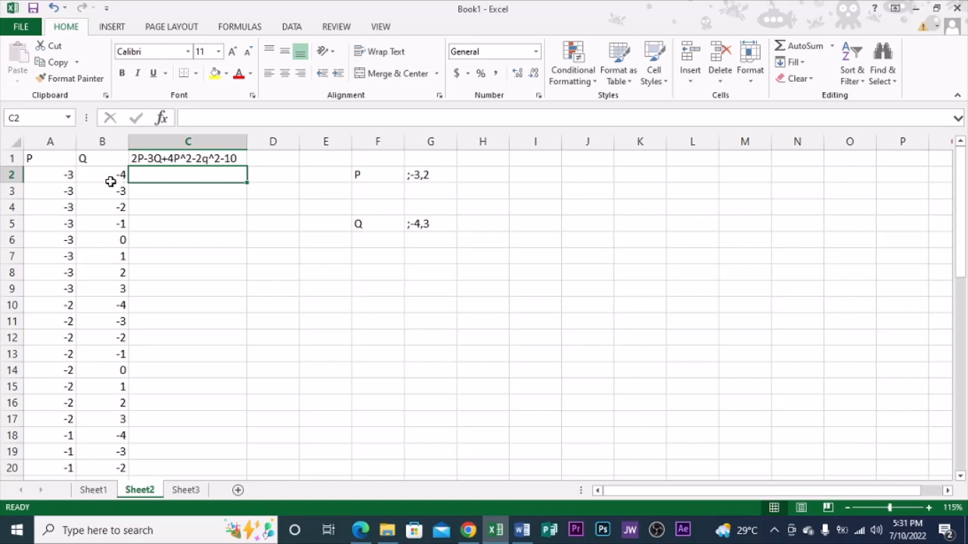
{"action": "left_click", "coordinate": [118, 174]}
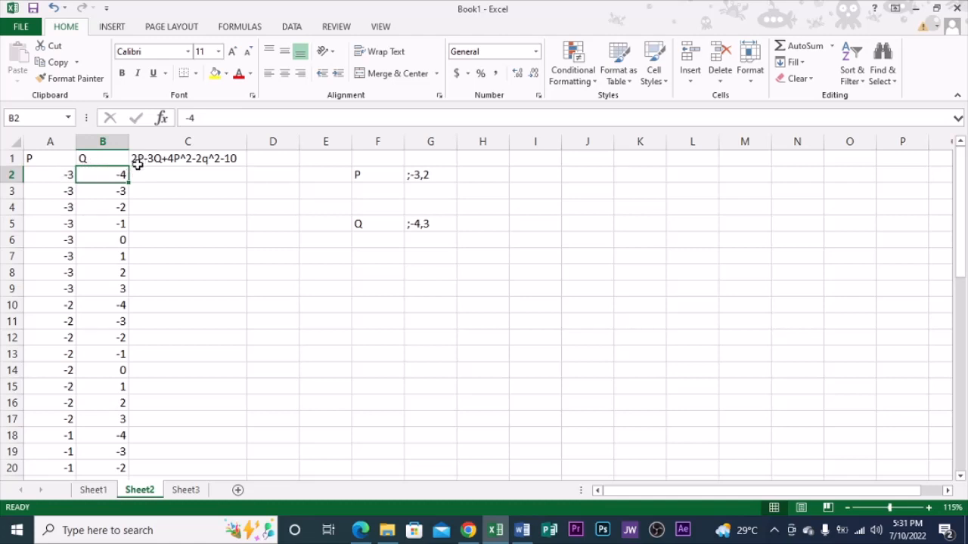
{"action": "left_click", "coordinate": [157, 175]}
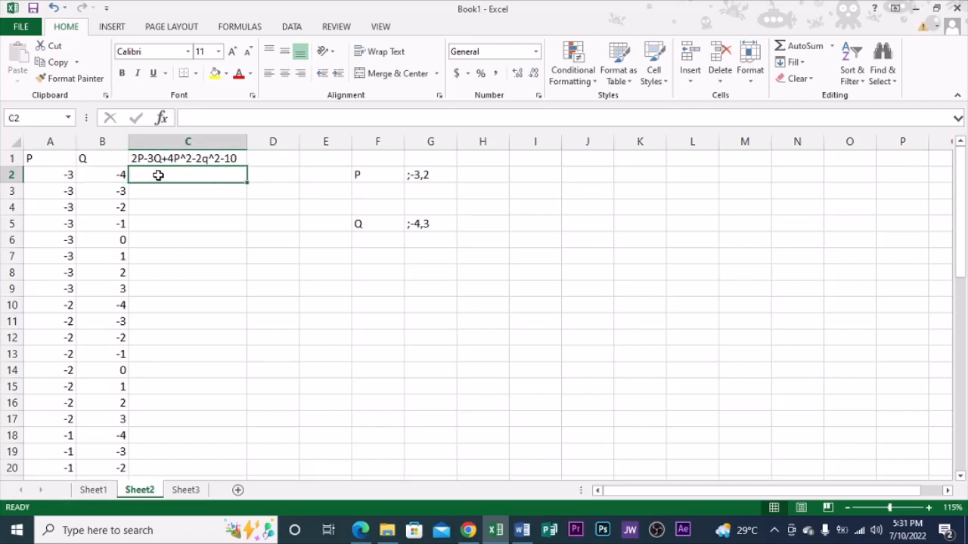
Begin the formula in C2 with =2*A2-3*B2 for the 2P-3Q part of the expression.
{"action": "type", "text": "="}
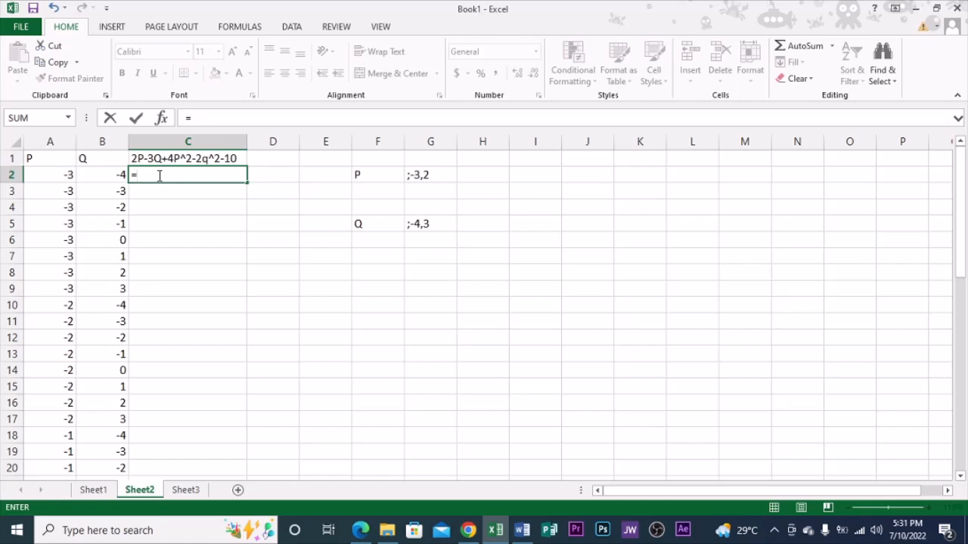
{"action": "type", "text": "2*"}
{"action": "type", "text": "A"}
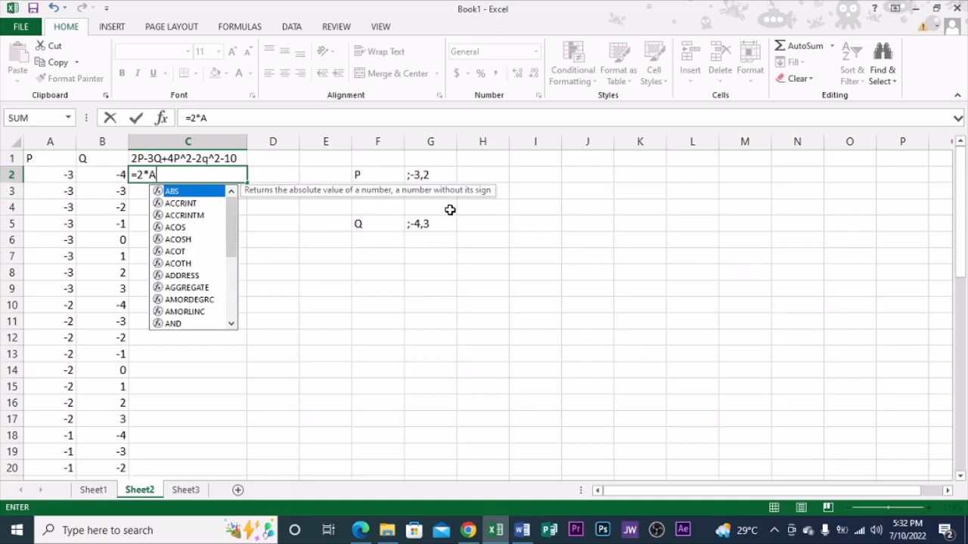
{"action": "type", "text": "2-"}
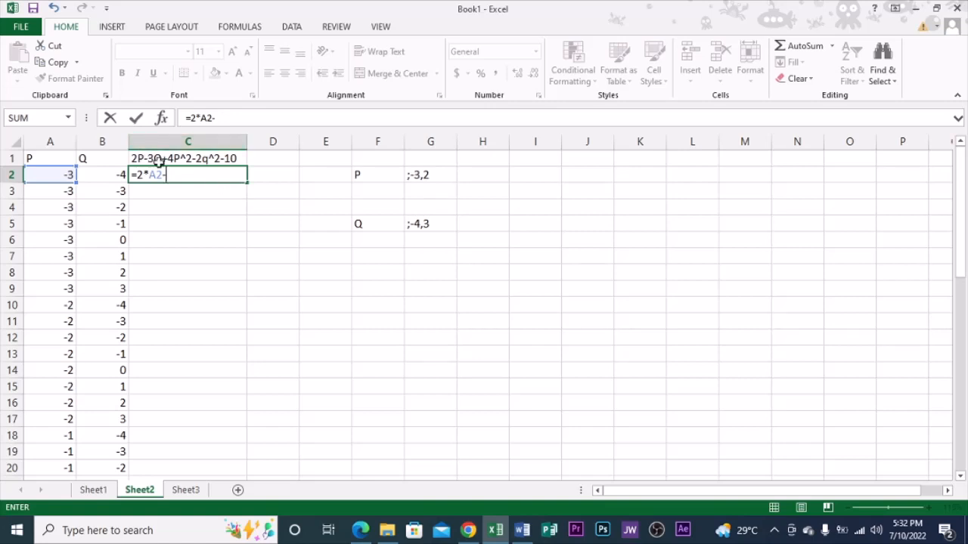
{"action": "type", "text": "3*"}
{"action": "type", "text": "B"}
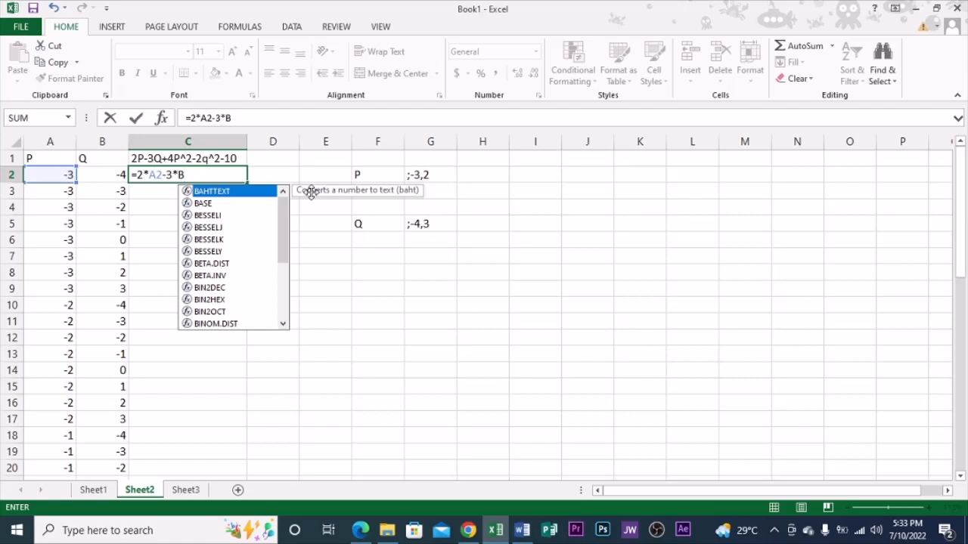
{"action": "type", "text": "2"}
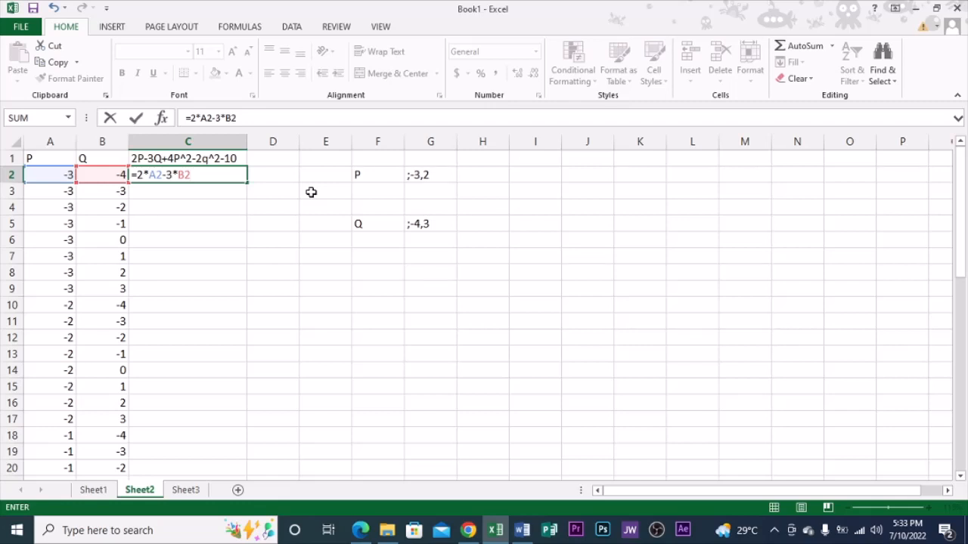
Extend the C2 formula with +4*A2^2-2*B2^2-10 and enter it.
{"action": "type", "text": "+"}
{"action": "type", "text": "4*"}
{"action": "type", "text": "A2^"}
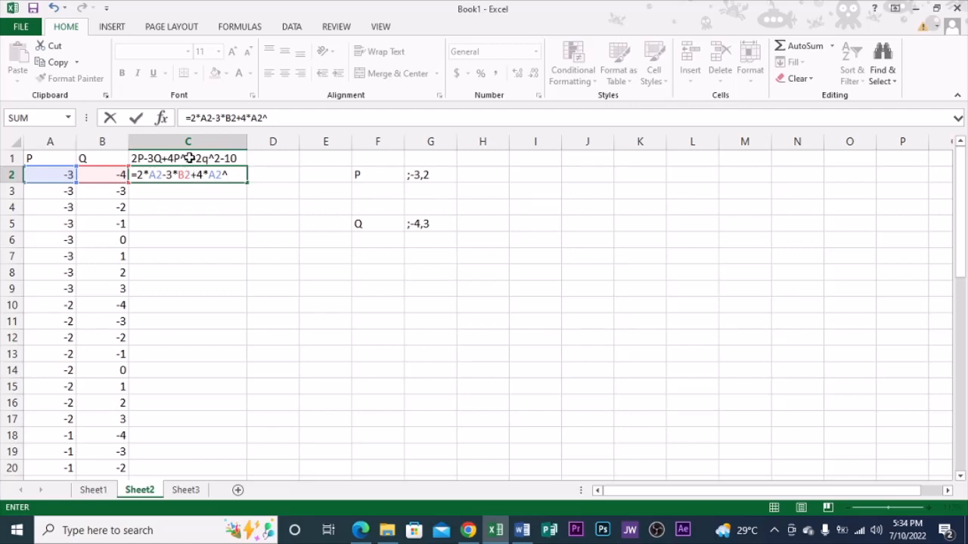
{"action": "type", "text": "2-2"}
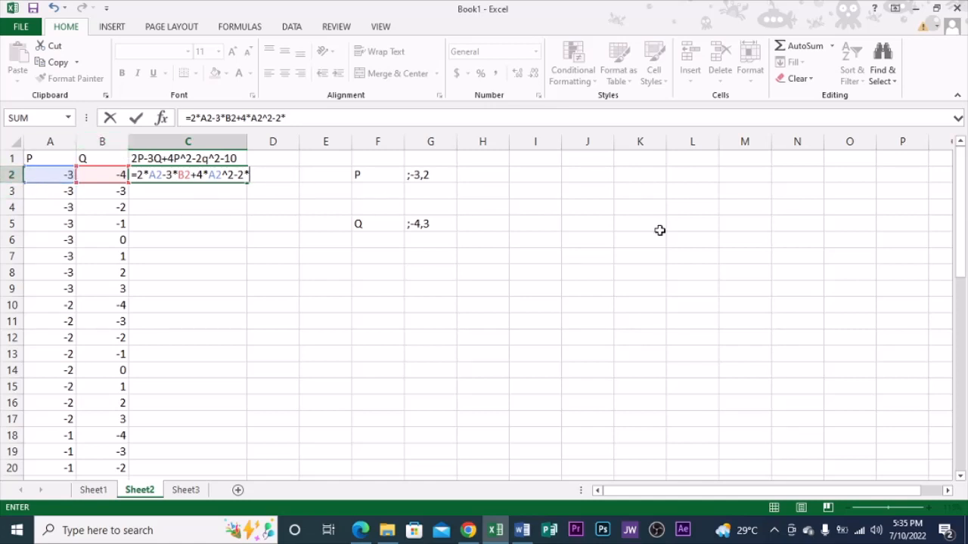
{"action": "type", "text": "B"}
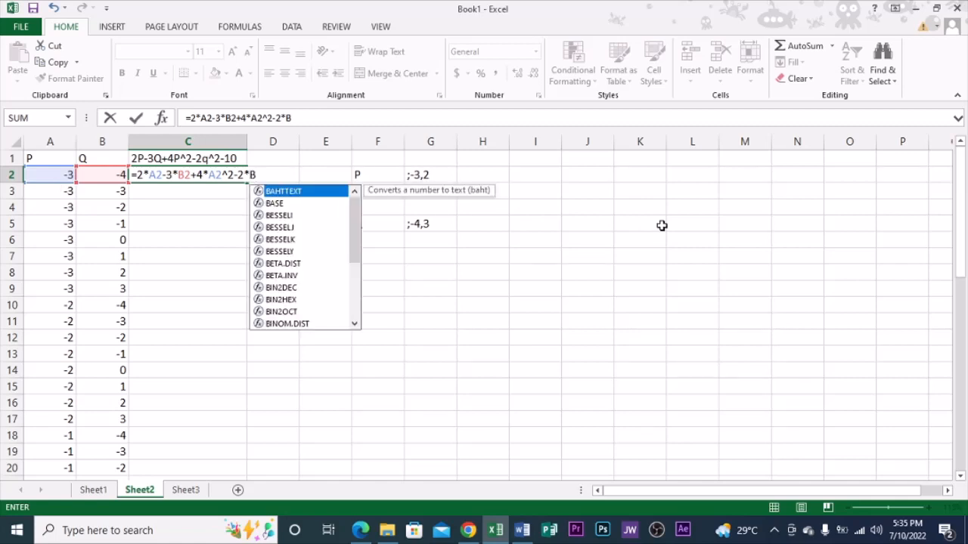
{"action": "type", "text": "2"}
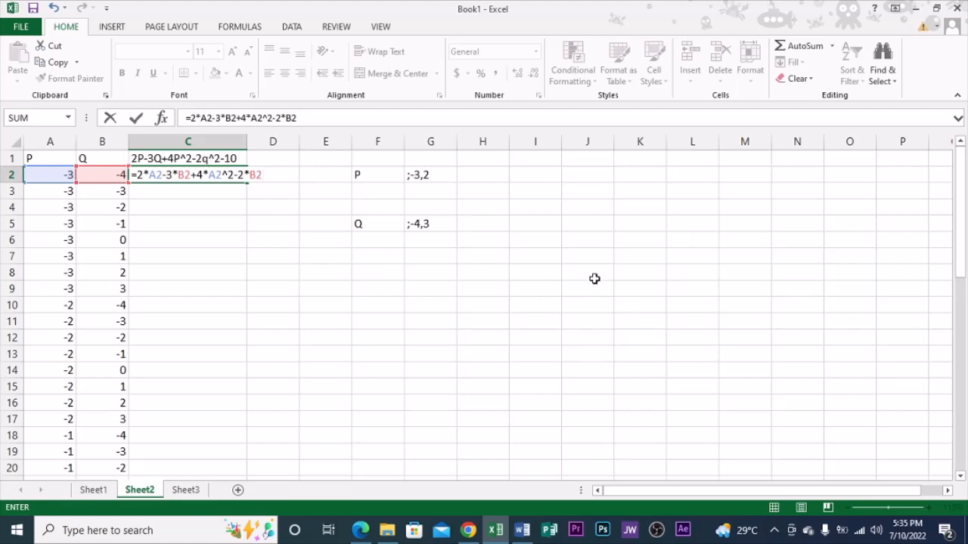
{"action": "type", "text": "^2-"}
{"action": "type", "text": "10"}
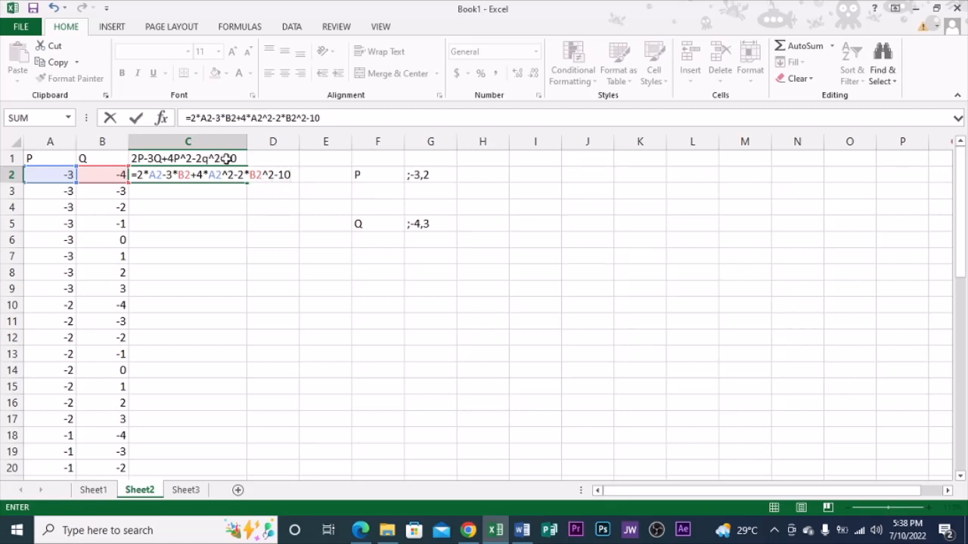
{"action": "left_click", "coordinate": [293, 174]}
{"action": "key", "text": "Return"}
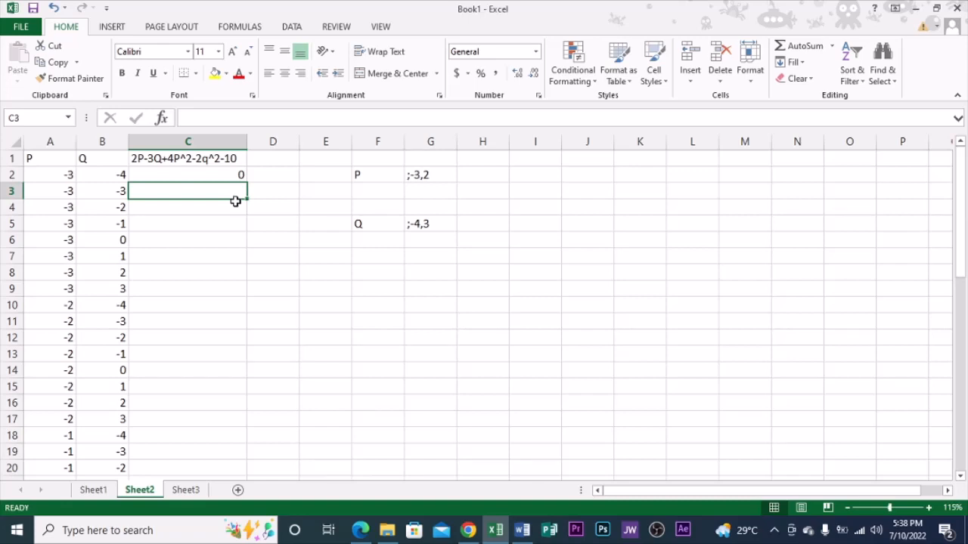
Fill the formula from C2 down column C to C49, covering every P and Q pair, and review the filled rows.
{"action": "left_click", "coordinate": [227, 179]}
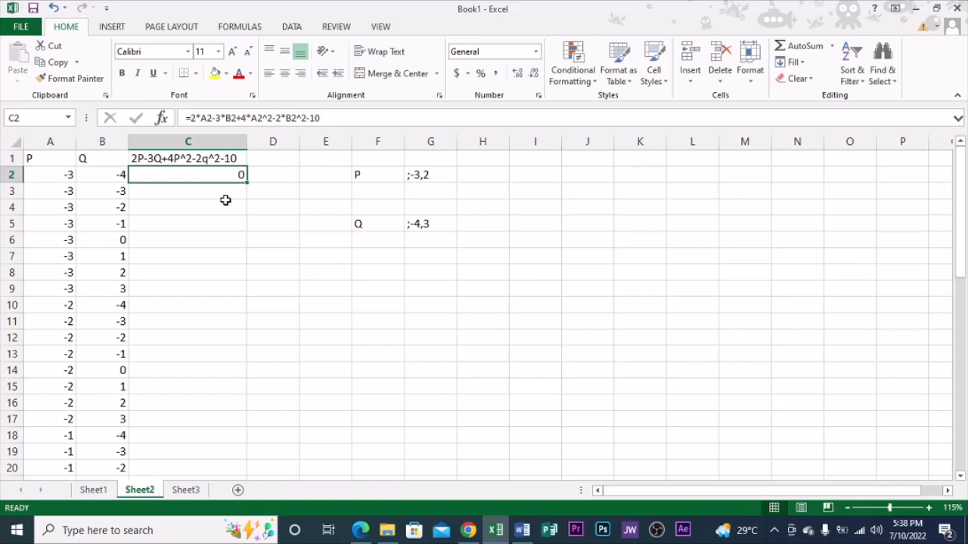
{"action": "left_click", "coordinate": [774, 532]}
{"action": "left_click", "coordinate": [775, 532]}
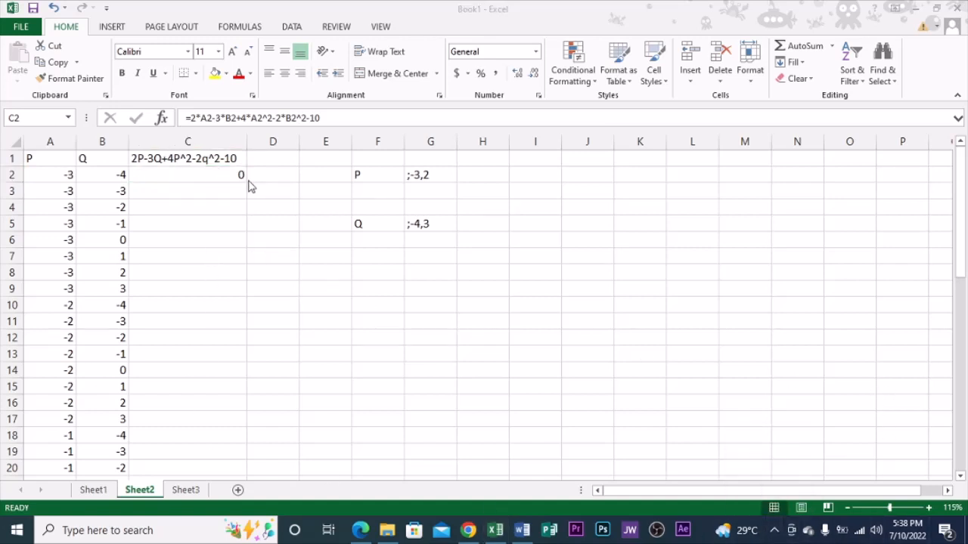
{"action": "left_click", "coordinate": [218, 178]}
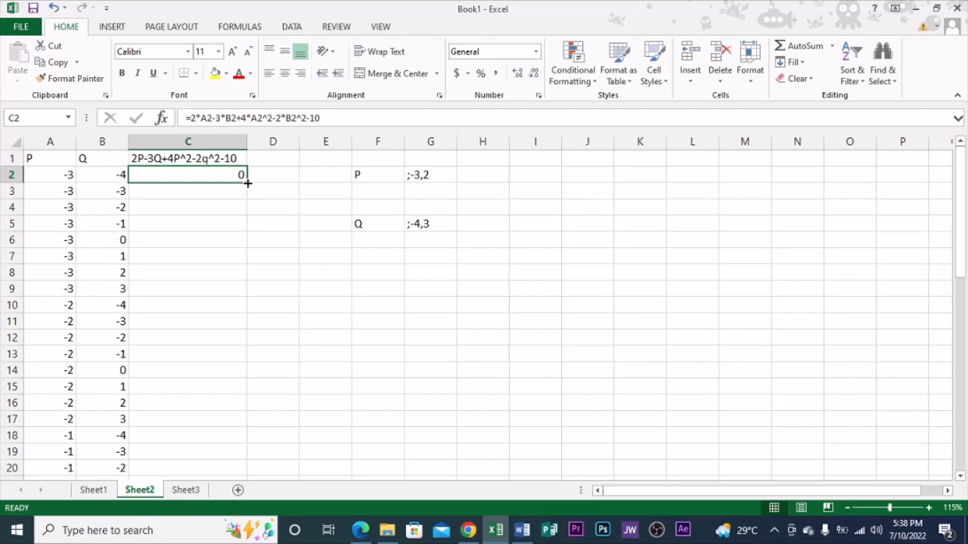
{"action": "double_click", "coordinate": [248, 183]}
{"action": "scroll", "coordinate": [248, 219], "scroll_direction": "down", "scroll_amount": 4}
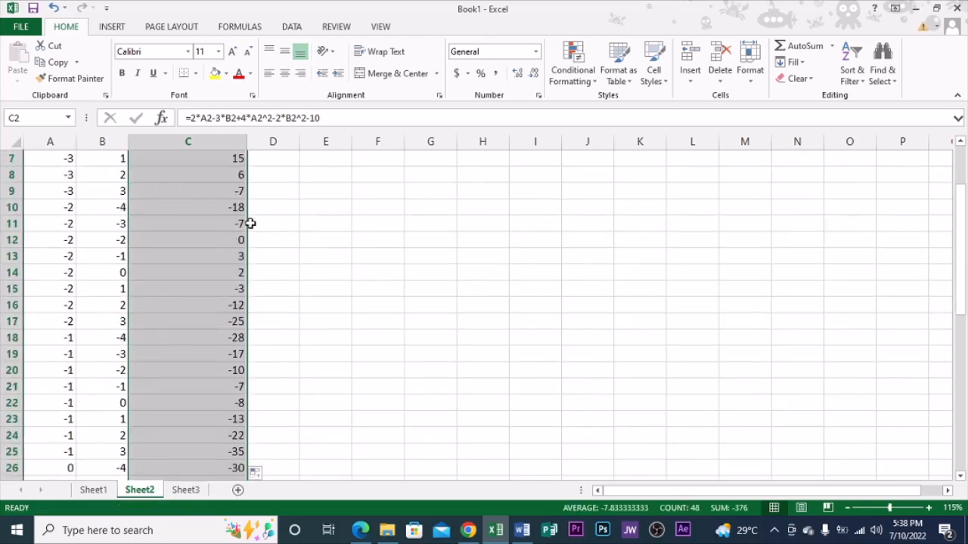
{"action": "scroll", "coordinate": [248, 235], "scroll_direction": "down", "scroll_amount": 10}
{"action": "scroll", "coordinate": [242, 235], "scroll_direction": "up", "scroll_amount": 2}
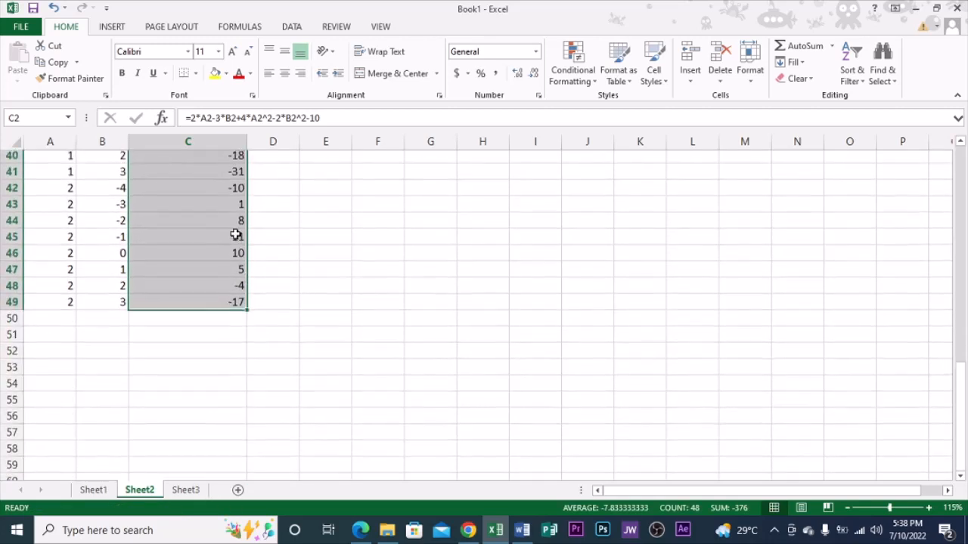
{"action": "scroll", "coordinate": [237, 235], "scroll_direction": "up", "scroll_amount": 12}
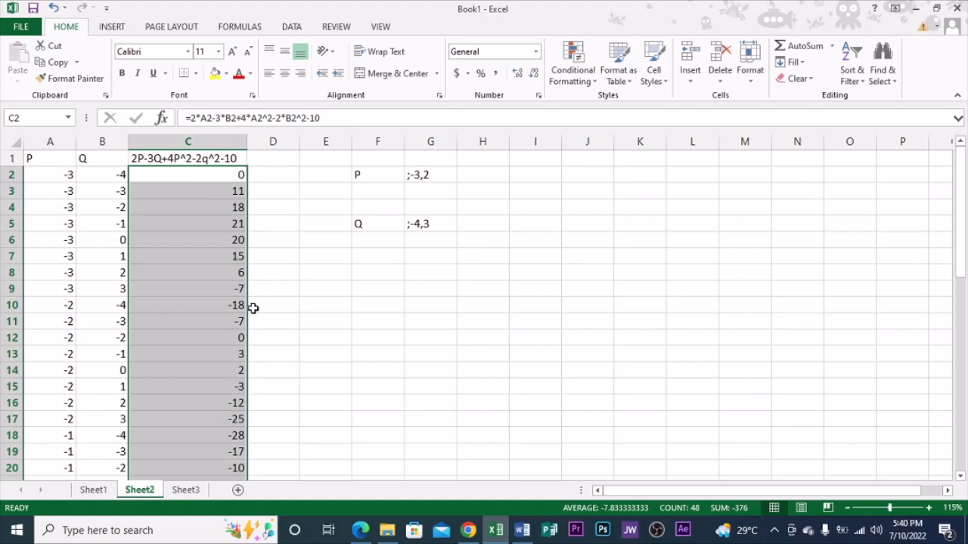
On Sheet3, enter the variable headings & in A1 and G in B1.
{"action": "left_click", "coordinate": [186, 491]}
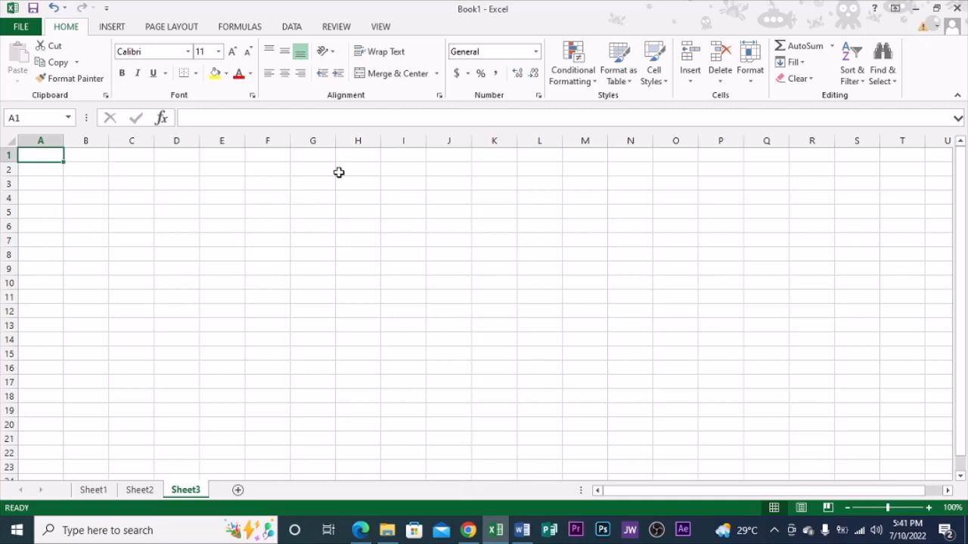
{"action": "type", "text": "&"}
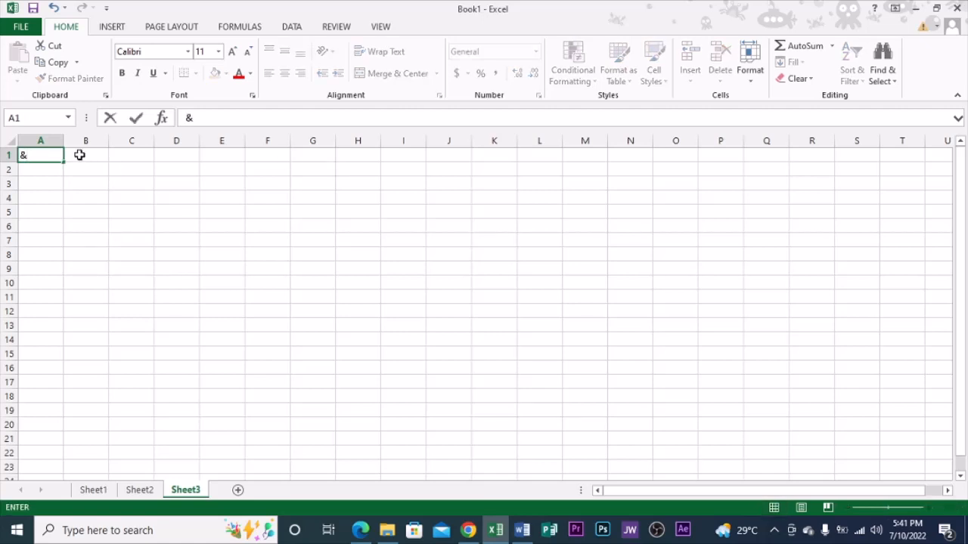
{"action": "left_click", "coordinate": [80, 155]}
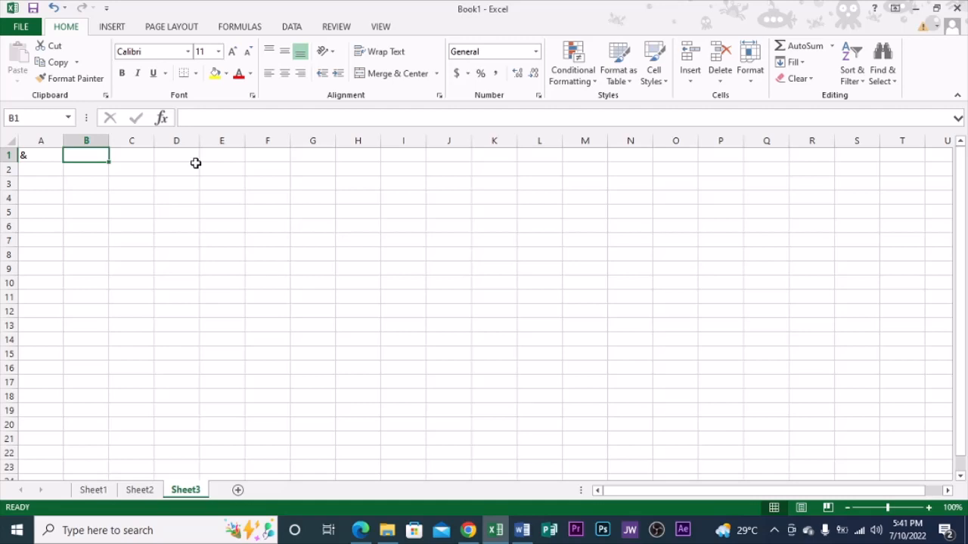
{"action": "type", "text": "g"}
{"action": "key", "text": "BackSpace"}
{"action": "type", "text": "G"}
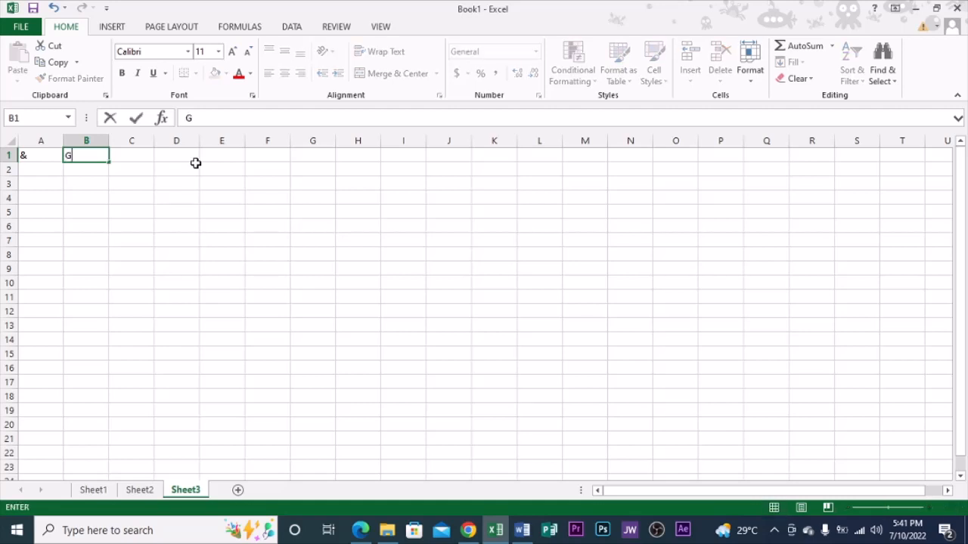
{"action": "left_click", "coordinate": [148, 165]}
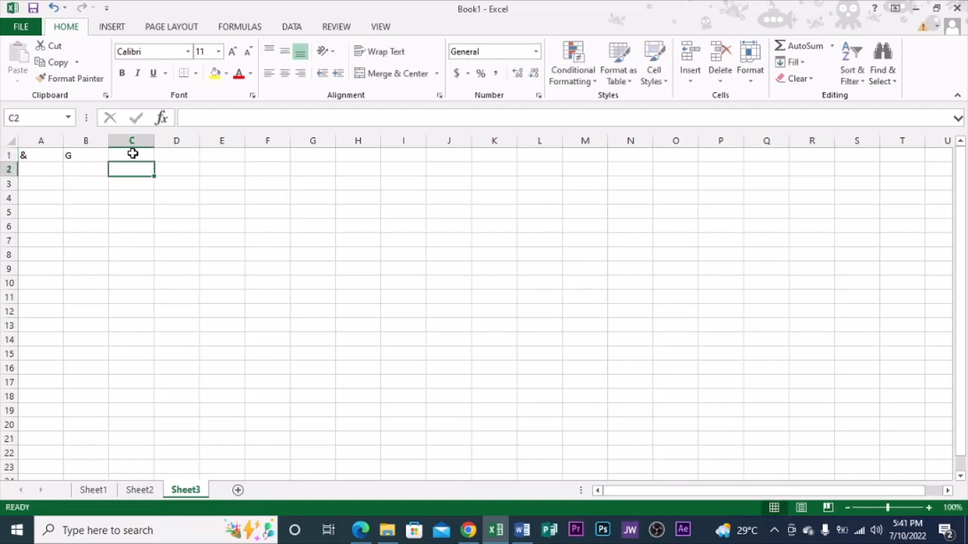
Widen column C to about two and a half times its width and enter the heading 4&-2G+5G^2-10 in C1.
{"action": "left_click", "coordinate": [132, 153]}
{"action": "left_click_drag", "start_coordinate": [154, 140], "coordinate": [225, 143]}
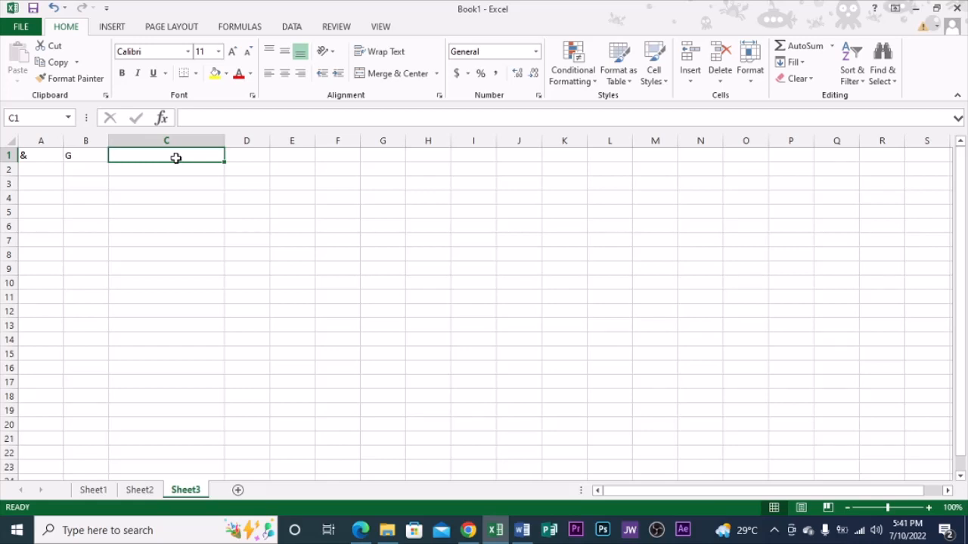
{"action": "type", "text": "4"}
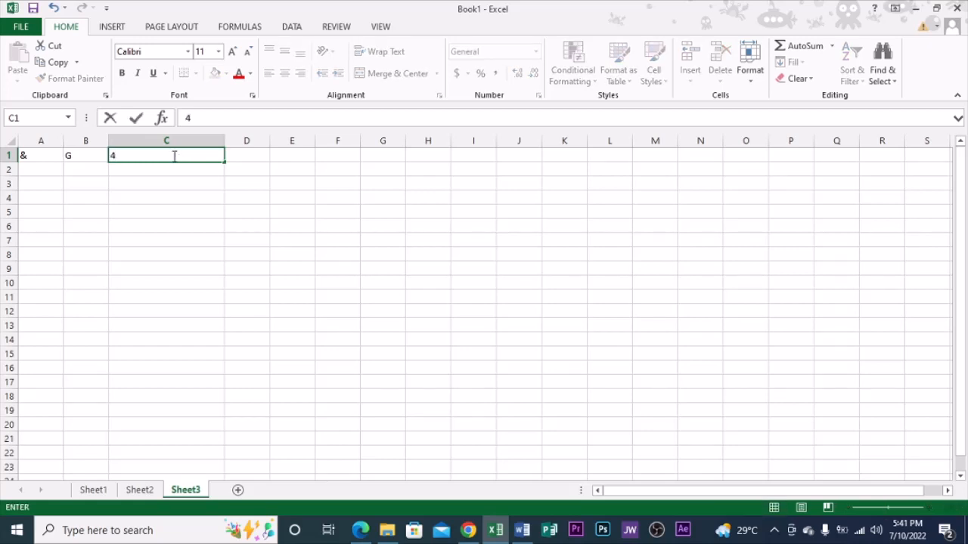
{"action": "type", "text": "&-2G+5G"}
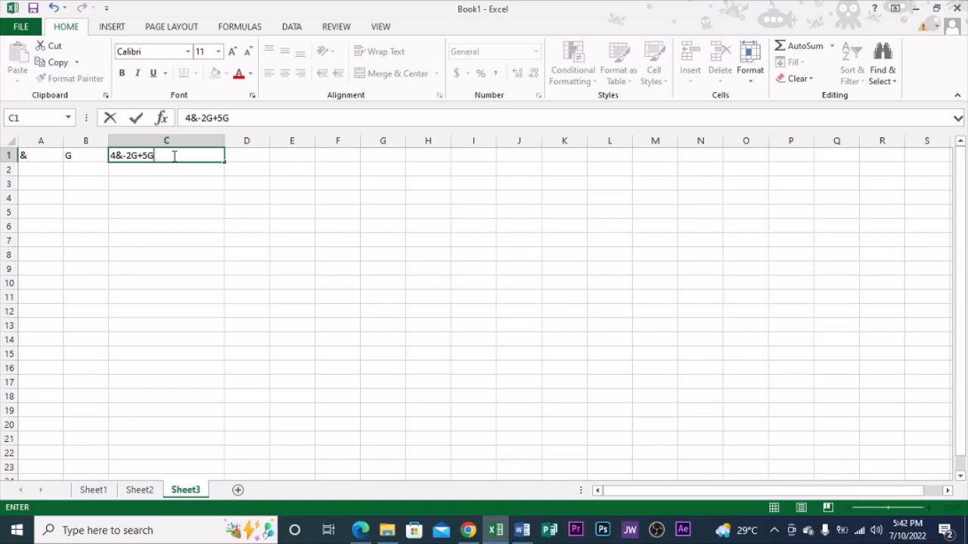
{"action": "type", "text": "^2-10"}
{"action": "left_click", "coordinate": [298, 210]}
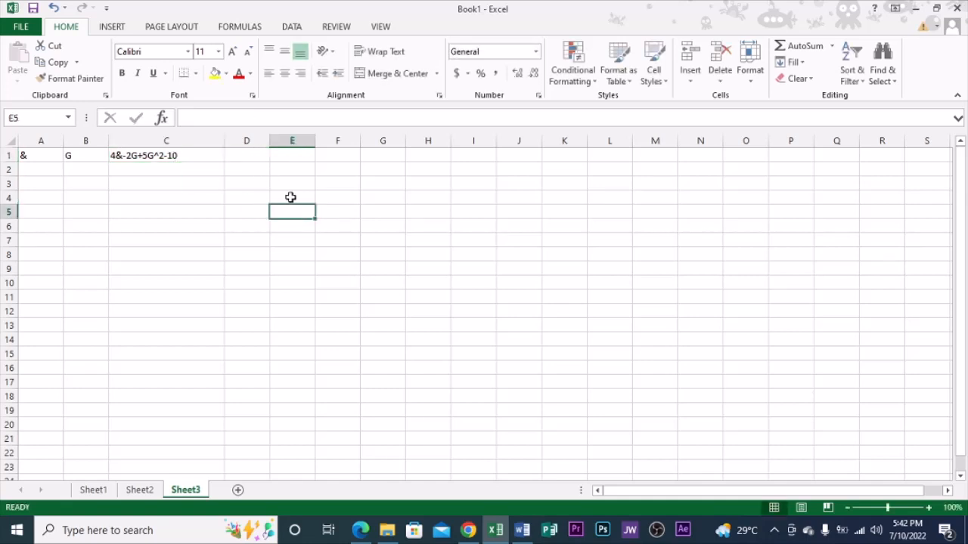
Note the range for & beside the table by entering & in D2 and ;-3,1 in E2.
{"action": "left_click", "coordinate": [292, 176]}
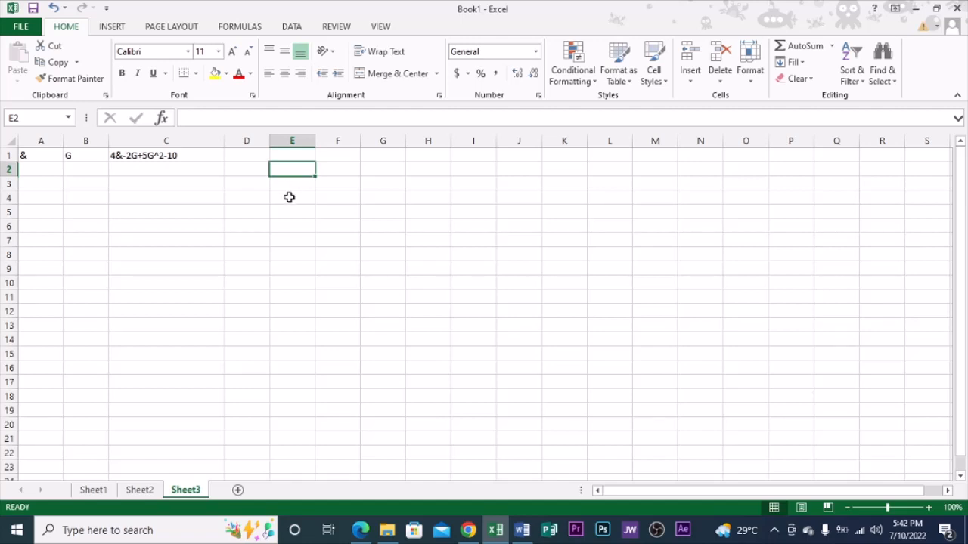
{"action": "left_click", "coordinate": [291, 189]}
{"action": "left_click", "coordinate": [253, 167]}
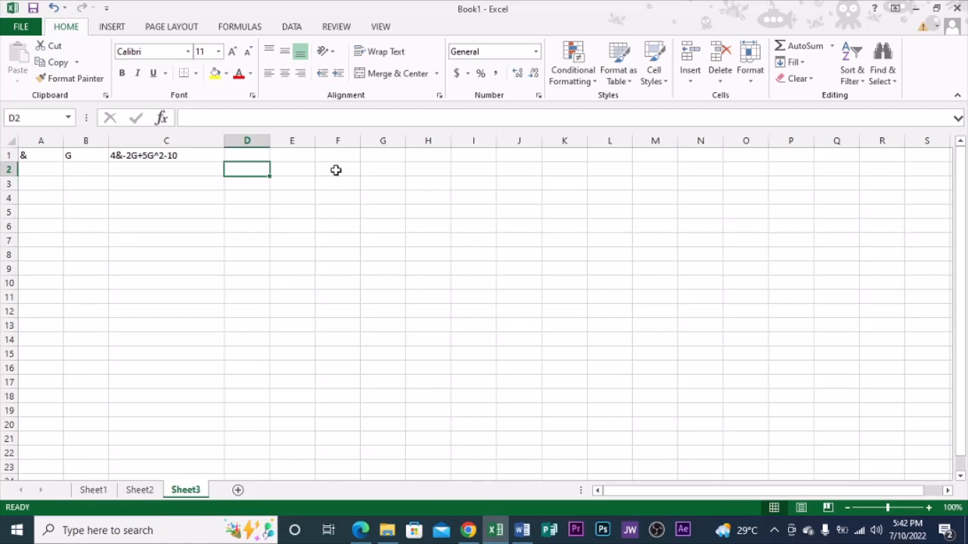
{"action": "type", "text": "&"}
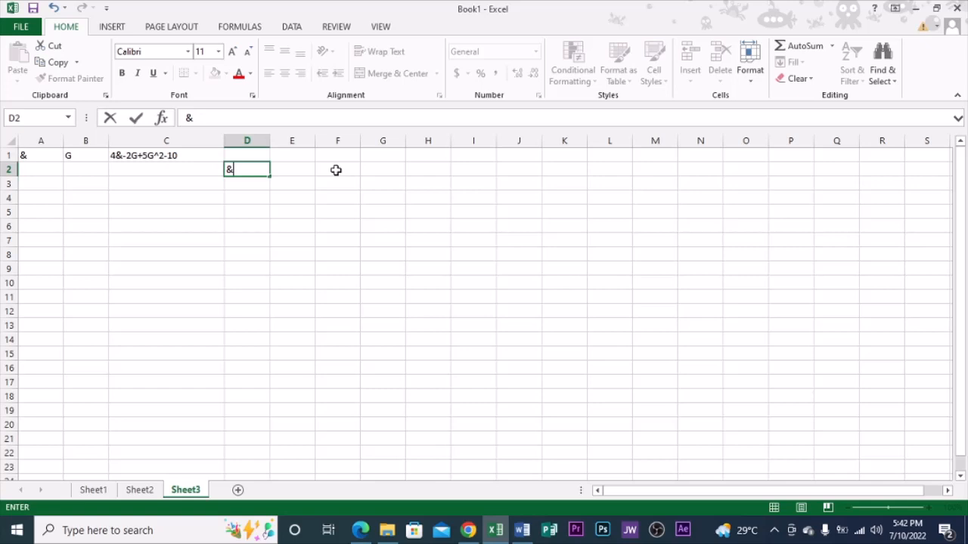
{"action": "left_click", "coordinate": [288, 167]}
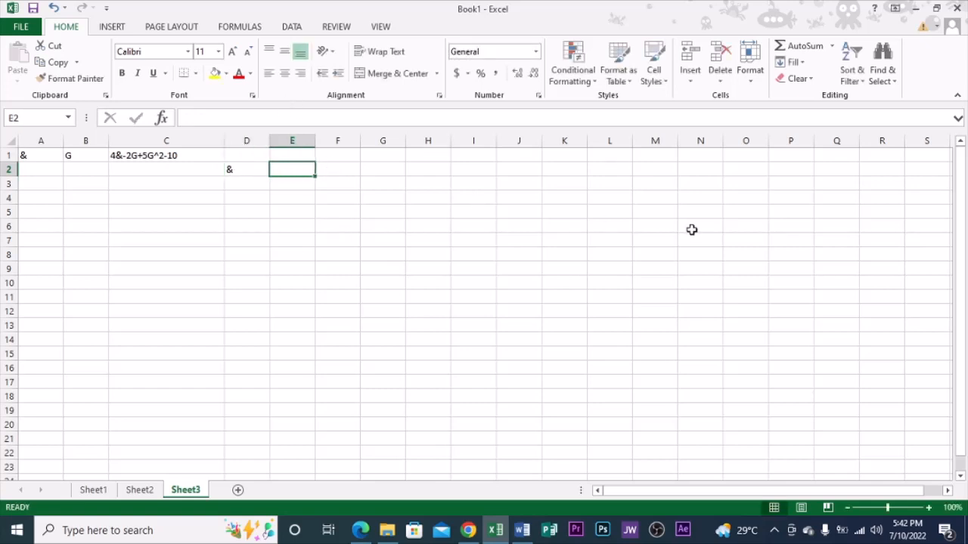
{"action": "type", "text": ";"}
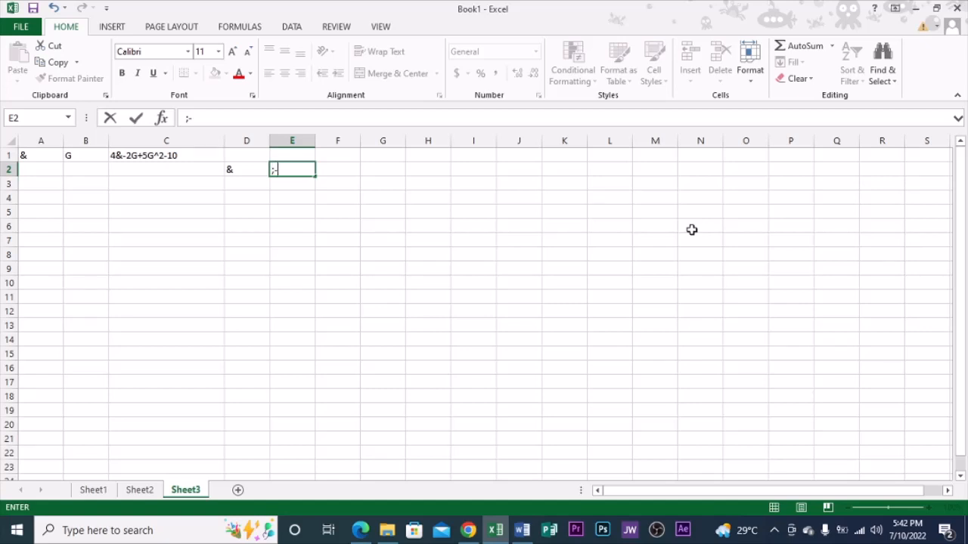
{"action": "type", "text": "-3,1"}
{"action": "left_click", "coordinate": [246, 197]}
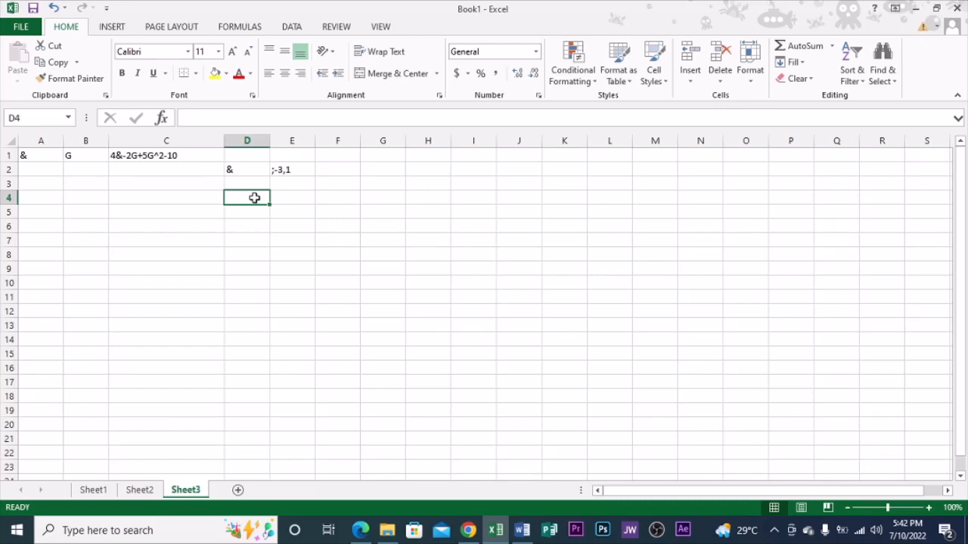
Note the range for G beside the table by entering G in D4 and ;-4,1 in E4.
{"action": "type", "text": "G"}
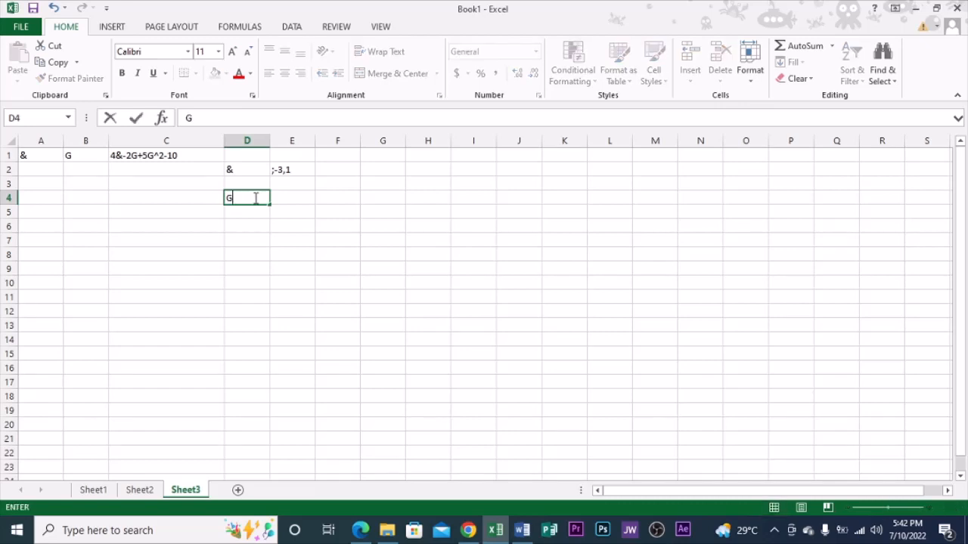
{"action": "left_click", "coordinate": [281, 198]}
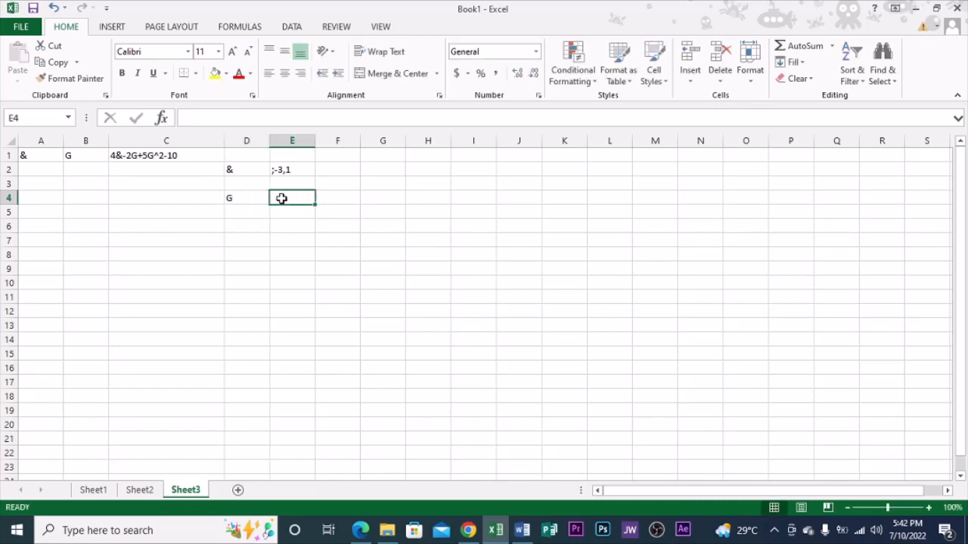
{"action": "type", "text": ";-4,1"}
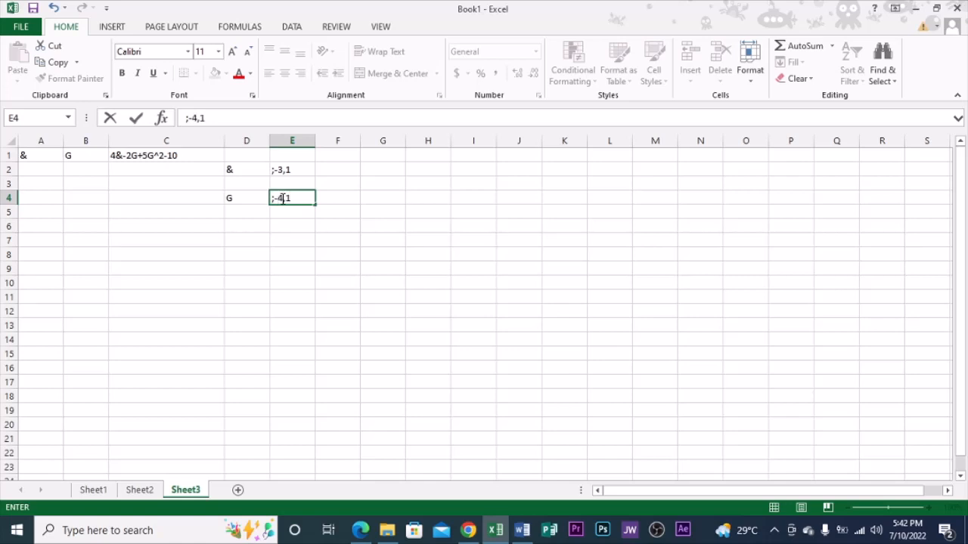
{"action": "left_click", "coordinate": [369, 237]}
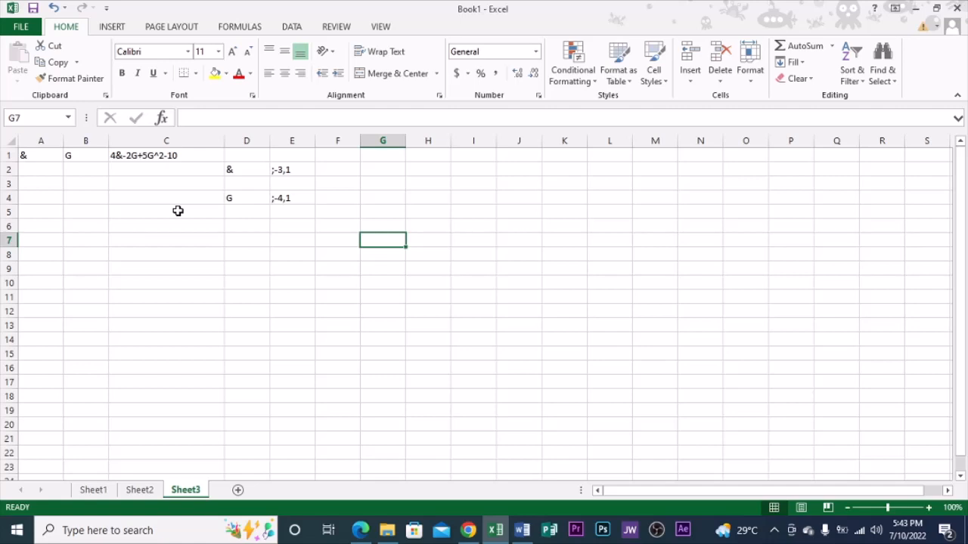
Enter the starting values -3 in A2 for & and -4 in B2 for G.
{"action": "left_click", "coordinate": [53, 171]}
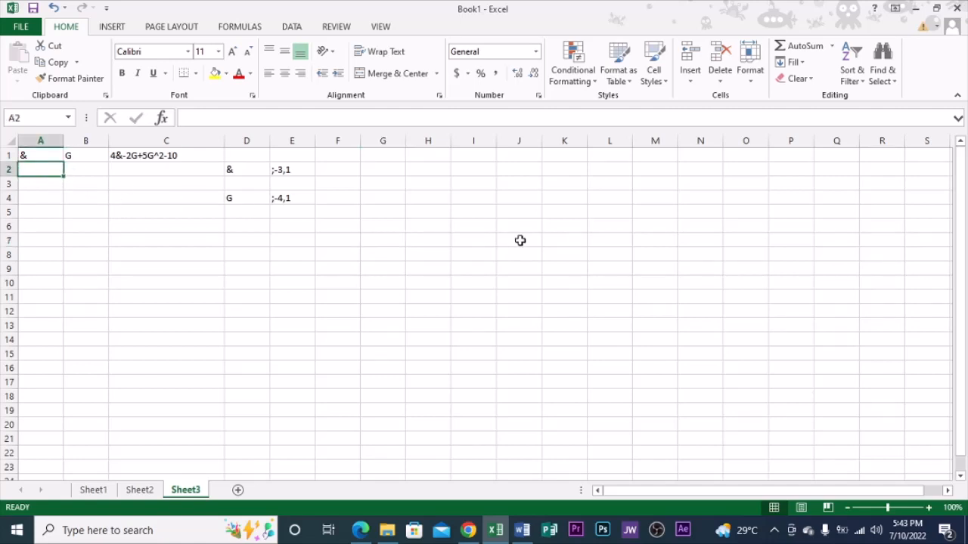
{"action": "type", "text": "-"}
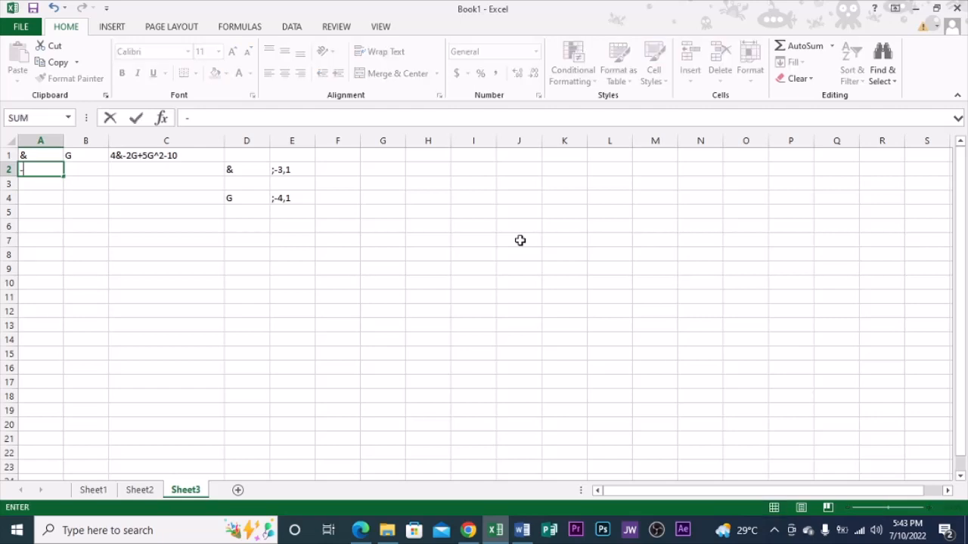
{"action": "type", "text": "3"}
{"action": "left_click", "coordinate": [98, 169]}
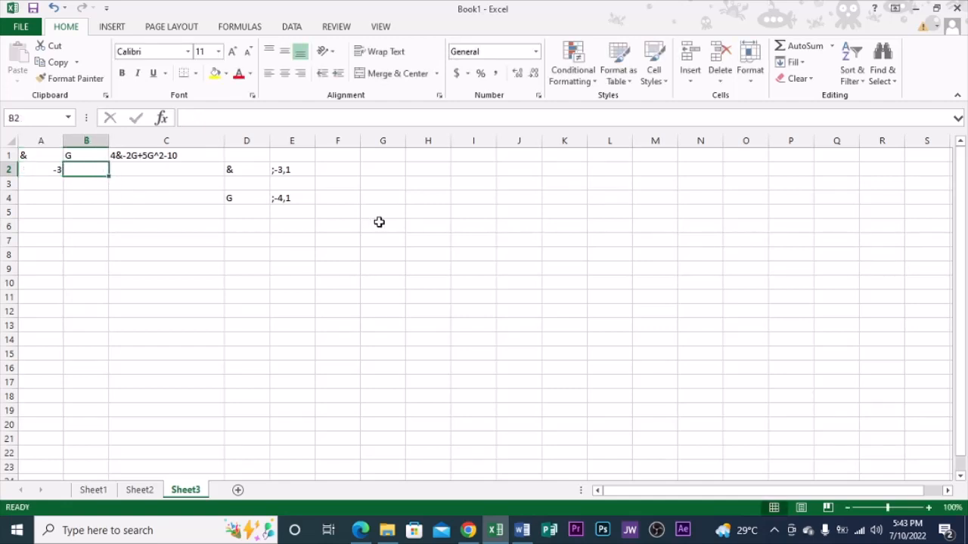
{"action": "type", "text": "-4"}
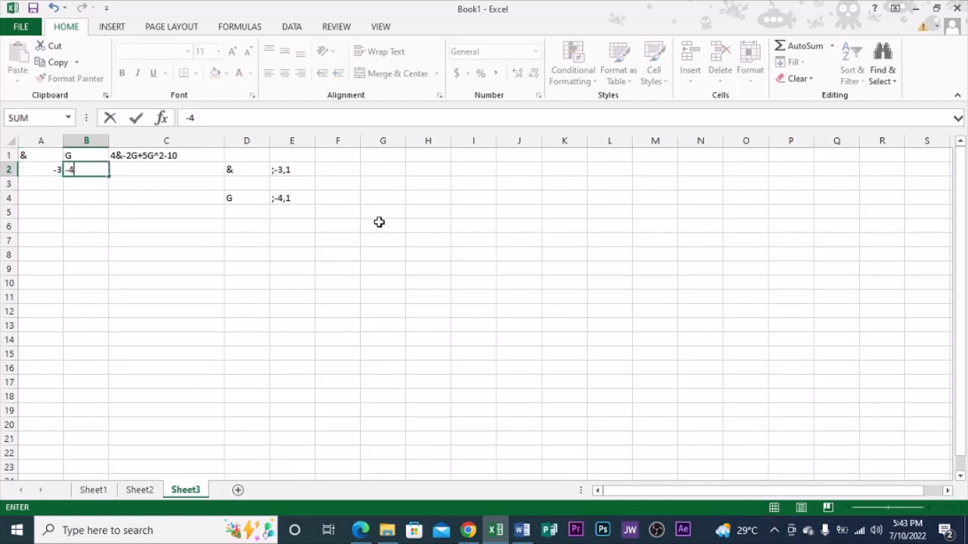
{"action": "left_click", "coordinate": [93, 226]}
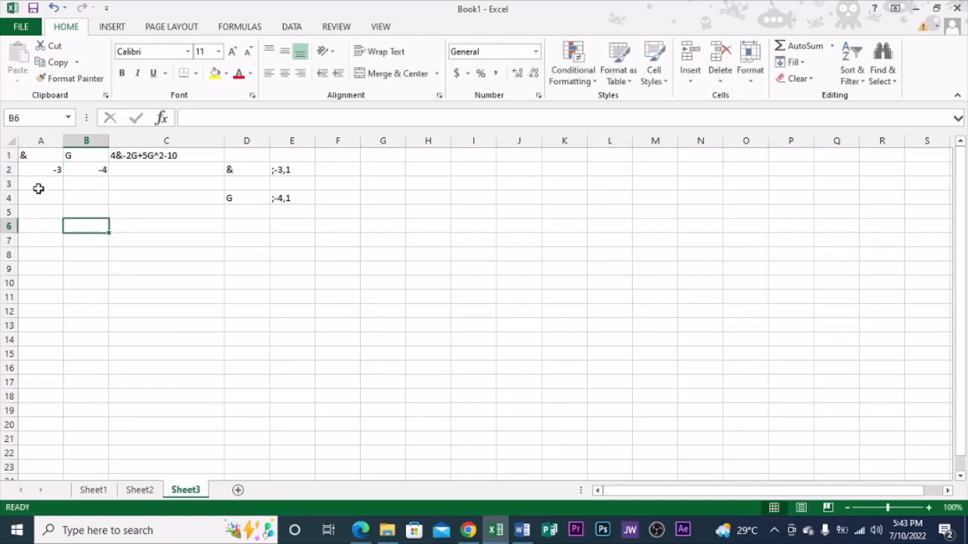
Extend the G value in B2 down to B7 as a fill series running from -4 to 1.
{"action": "left_click", "coordinate": [90, 172]}
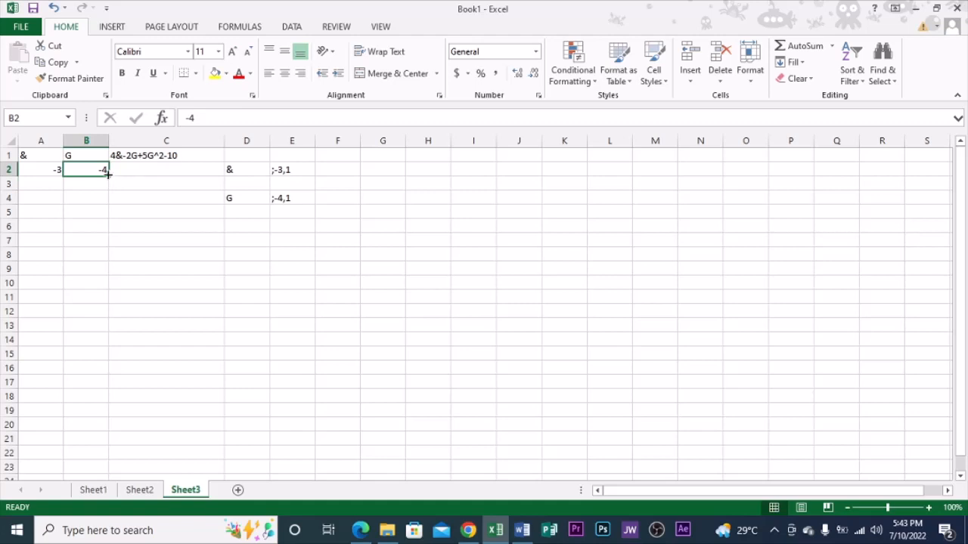
{"action": "left_click_drag", "start_coordinate": [108, 174], "coordinate": [103, 240]}
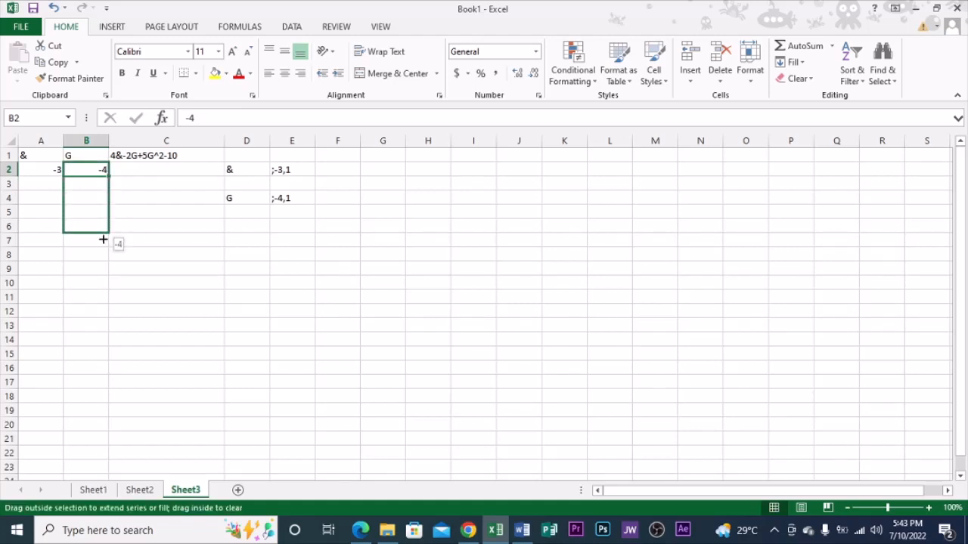
{"action": "left_click_drag", "start_coordinate": [103, 239], "coordinate": [104, 245]}
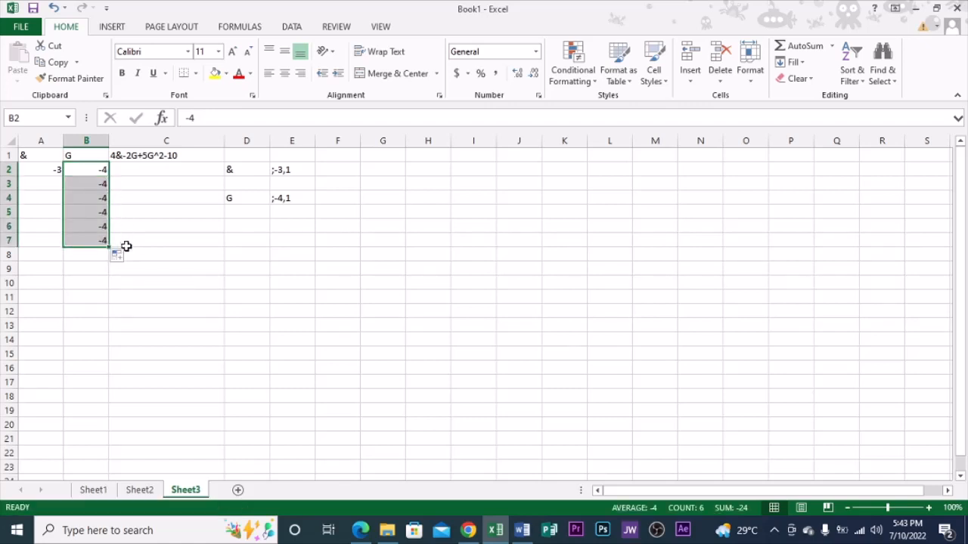
{"action": "left_click", "coordinate": [130, 260]}
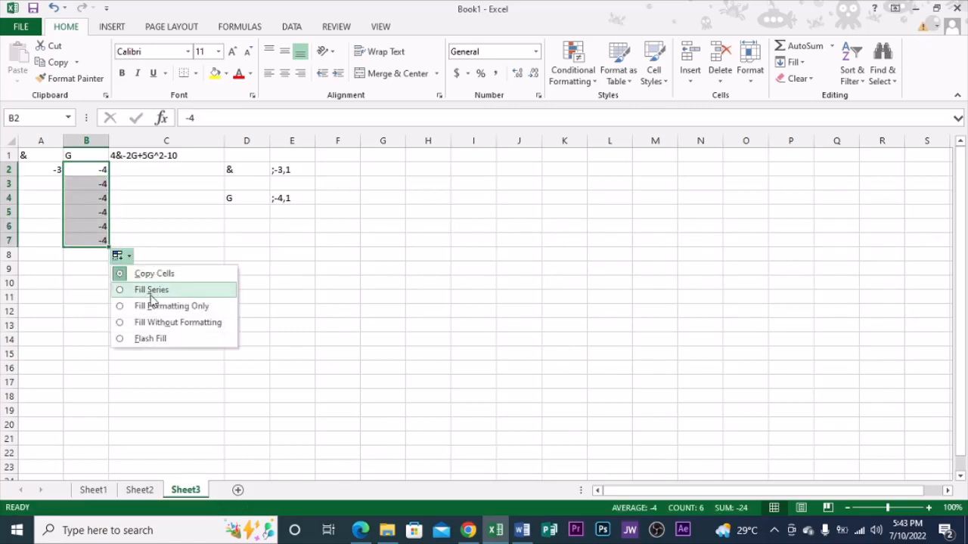
{"action": "left_click", "coordinate": [149, 289]}
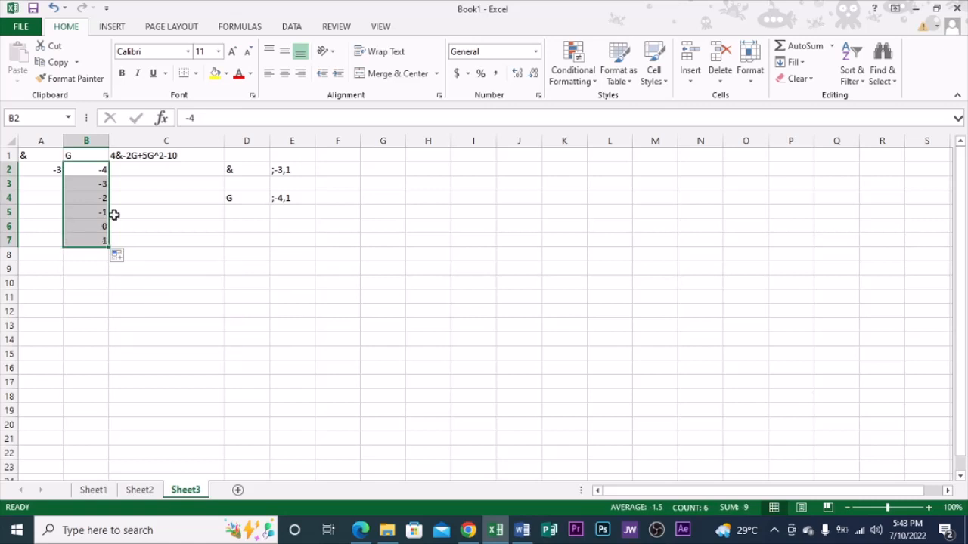
Copy the & value -3 from A2 down to A7 so every G value in the first block is paired.
{"action": "left_click", "coordinate": [56, 170]}
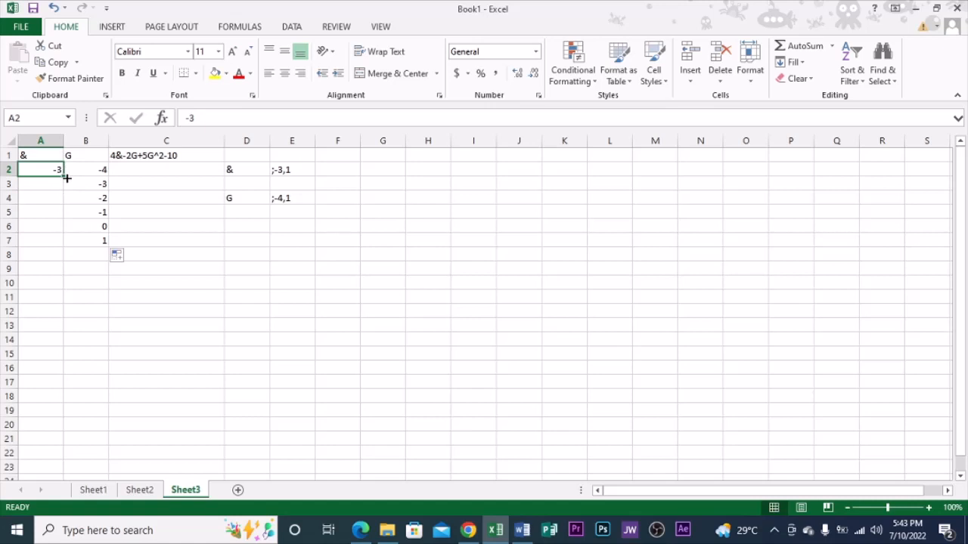
{"action": "left_click_drag", "start_coordinate": [65, 176], "coordinate": [62, 244]}
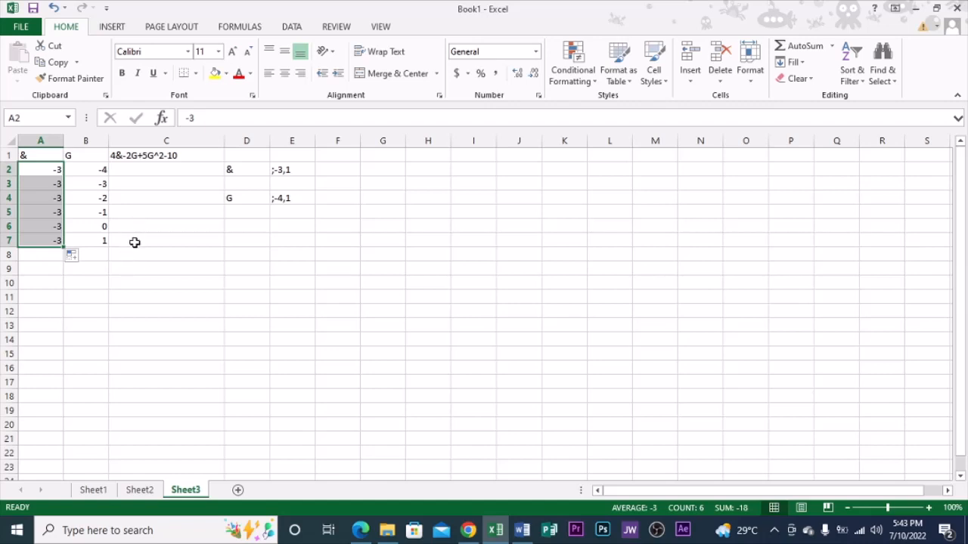
{"action": "left_click", "coordinate": [140, 171]}
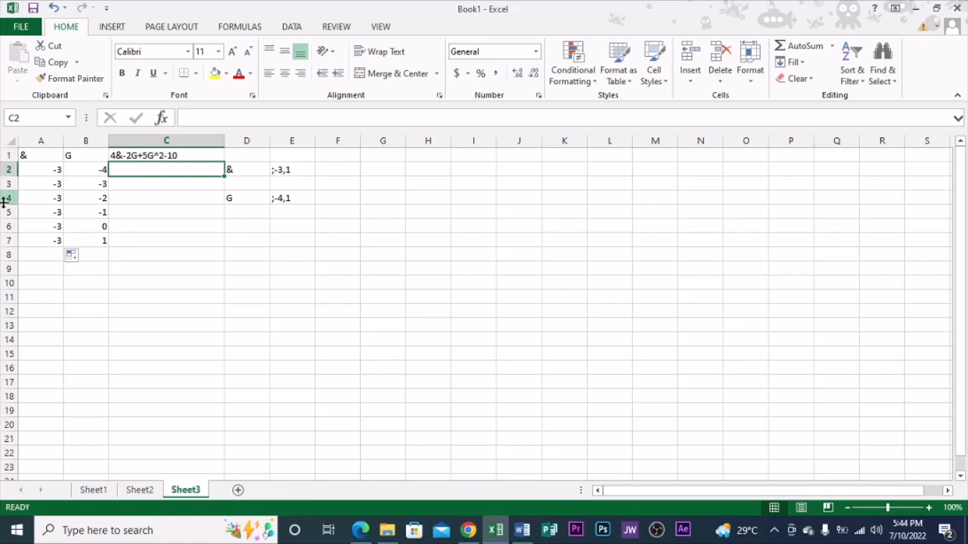
{"action": "left_click", "coordinate": [119, 240]}
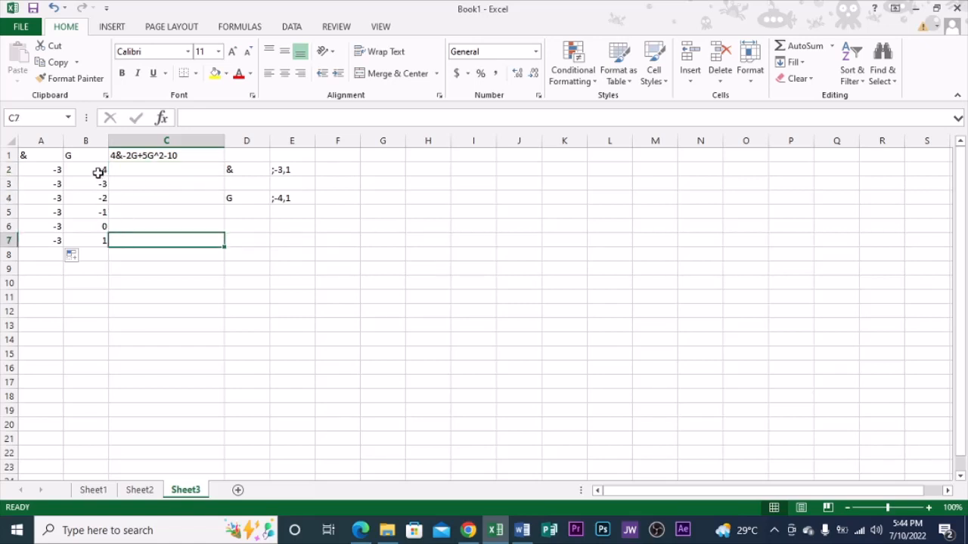
Copy the G series in B2:B7 and paste it directly below, into B8:B13.
{"action": "left_click_drag", "start_coordinate": [89, 171], "coordinate": [106, 240]}
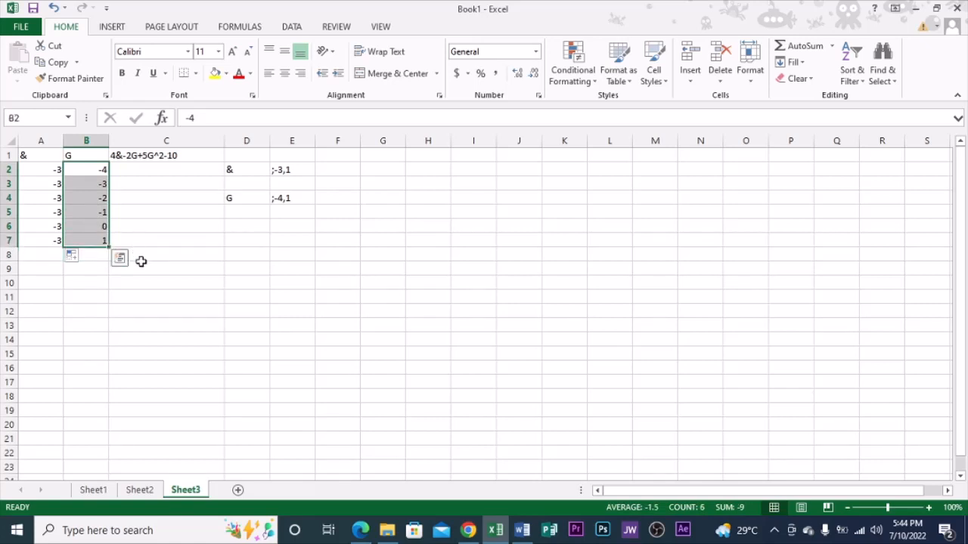
{"action": "key", "text": "ctrl+c"}
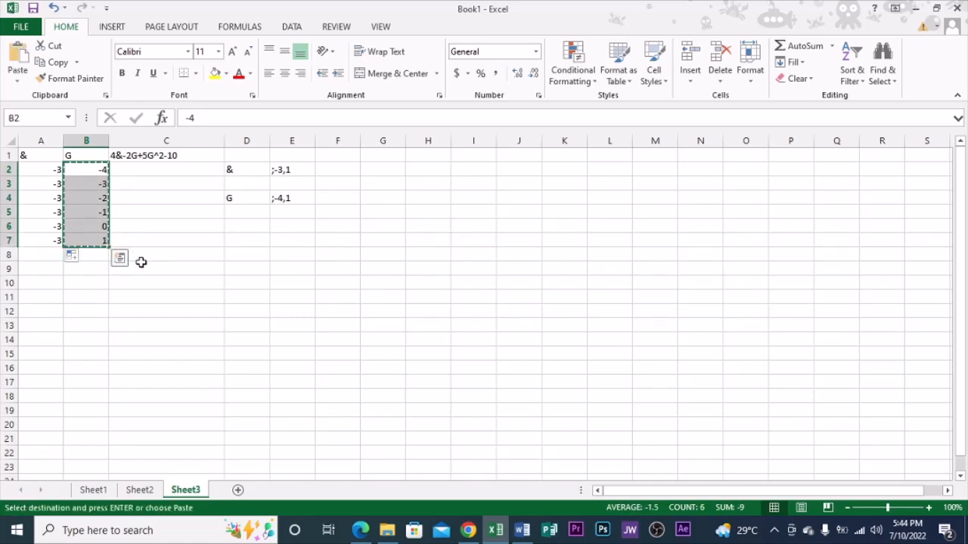
{"action": "left_click", "coordinate": [87, 257]}
{"action": "key", "text": "ctrl+v"}
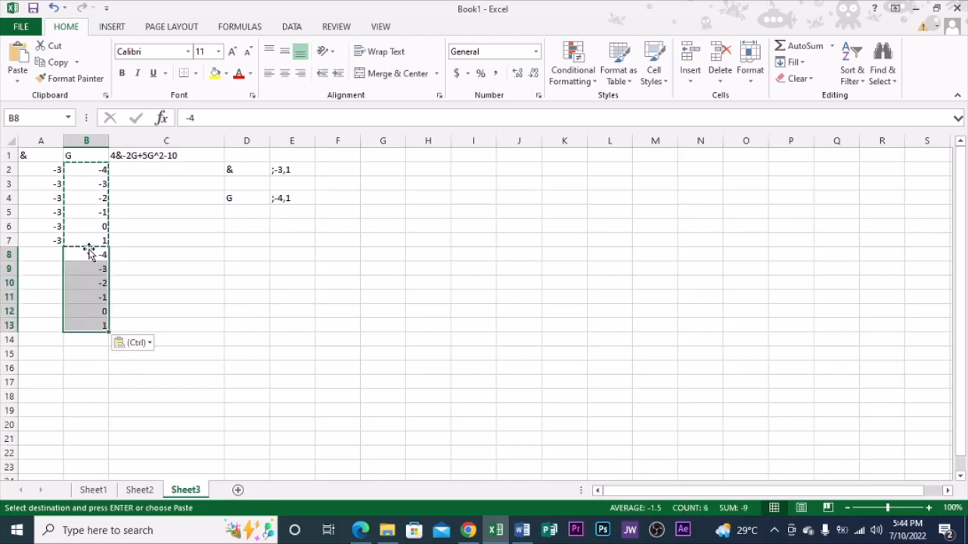
Copy the value -2 from B4 into A8 and fill it down to A13 as the second & block.
{"action": "left_click", "coordinate": [109, 199]}
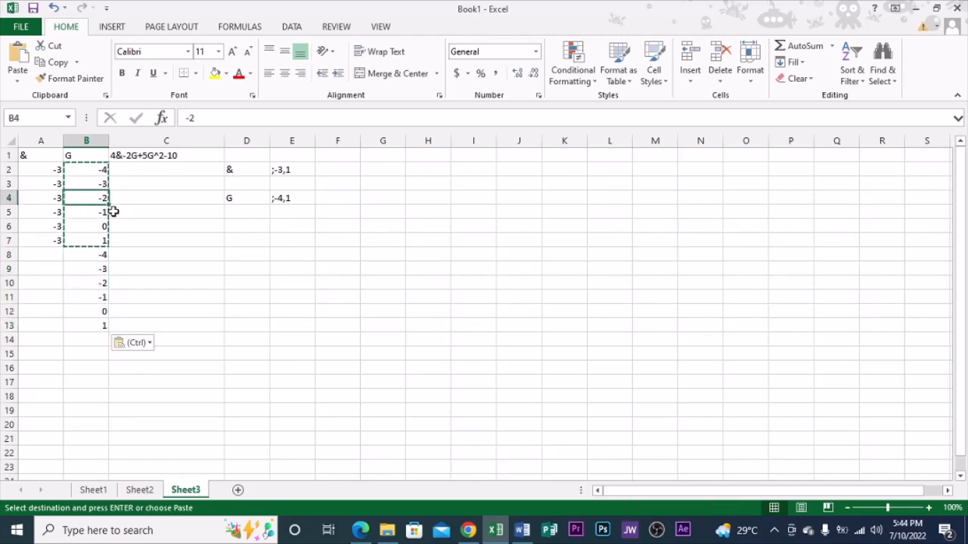
{"action": "key", "text": "ctrl+c"}
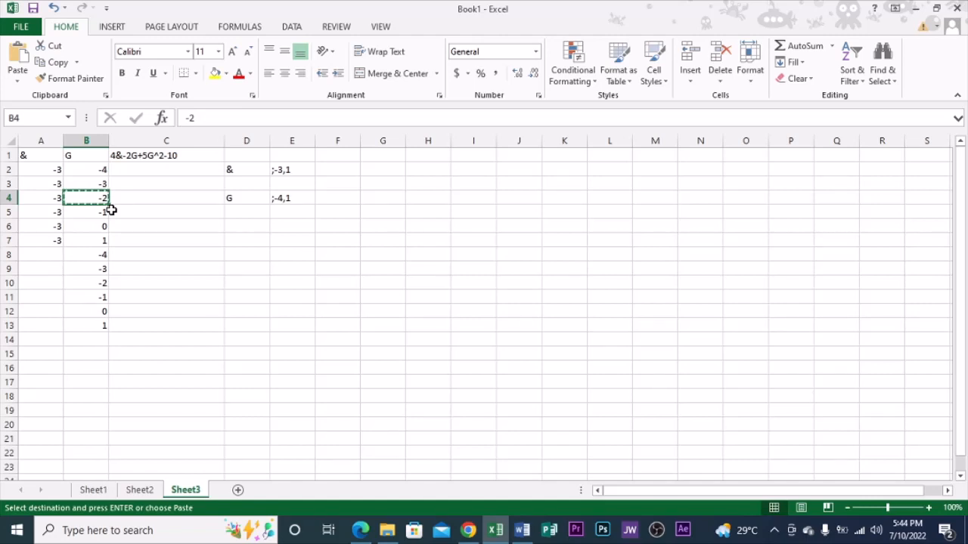
{"action": "left_click", "coordinate": [51, 257]}
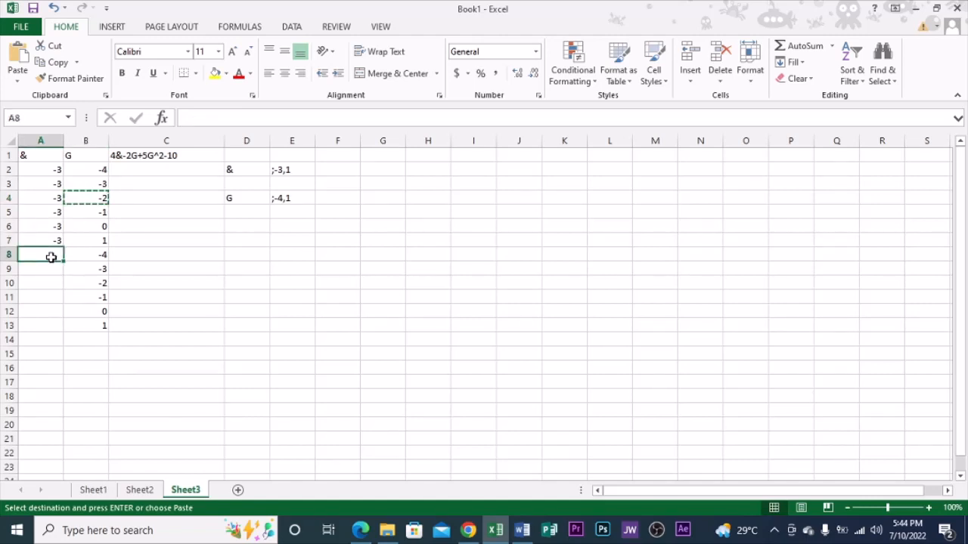
{"action": "key", "text": "ctrl+v"}
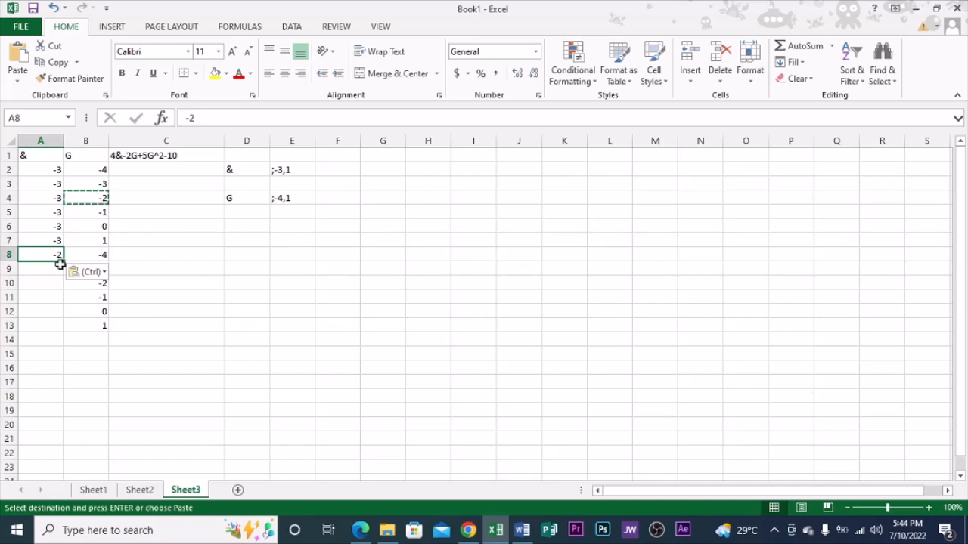
{"action": "left_click_drag", "start_coordinate": [62, 262], "coordinate": [65, 331]}
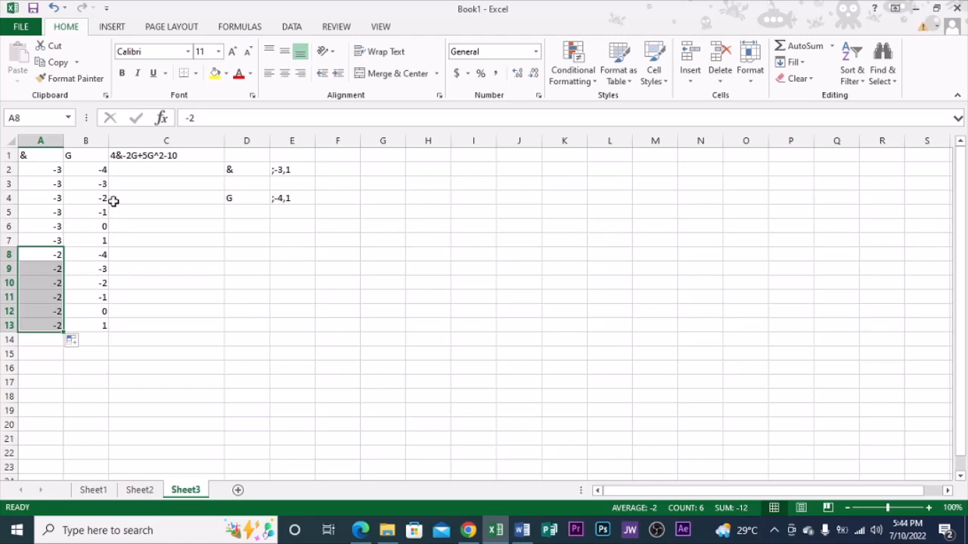
Copy the G series in B8:B13 and paste it below as a third block in B14:B19.
{"action": "left_click", "coordinate": [103, 267]}
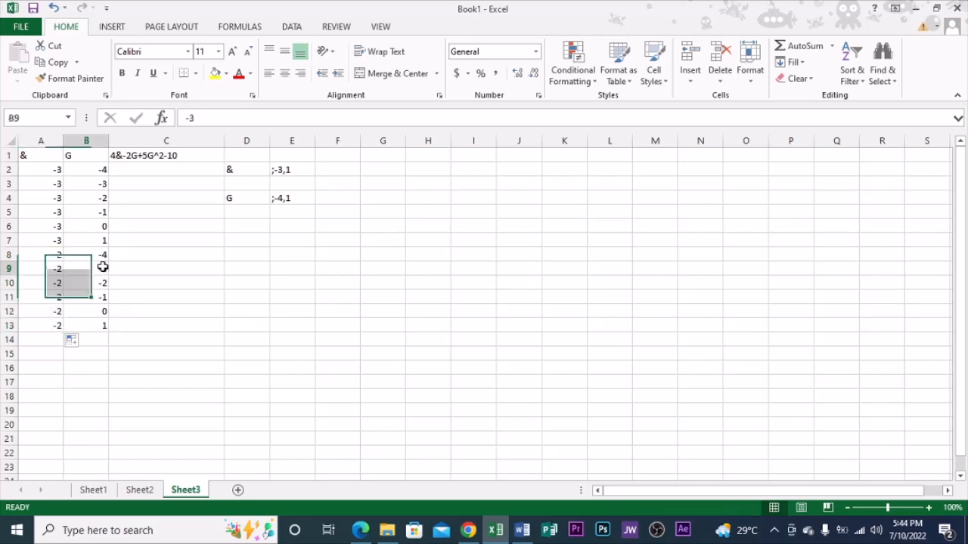
{"action": "left_click_drag", "start_coordinate": [103, 267], "coordinate": [99, 334]}
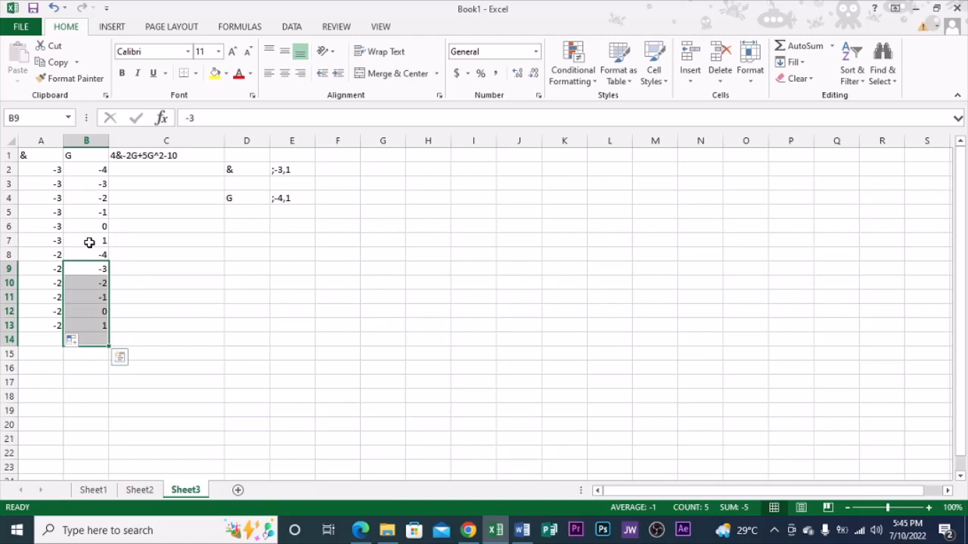
{"action": "left_click", "coordinate": [123, 297]}
{"action": "left_click_drag", "start_coordinate": [96, 257], "coordinate": [99, 323]}
{"action": "key", "text": "ctrl+c"}
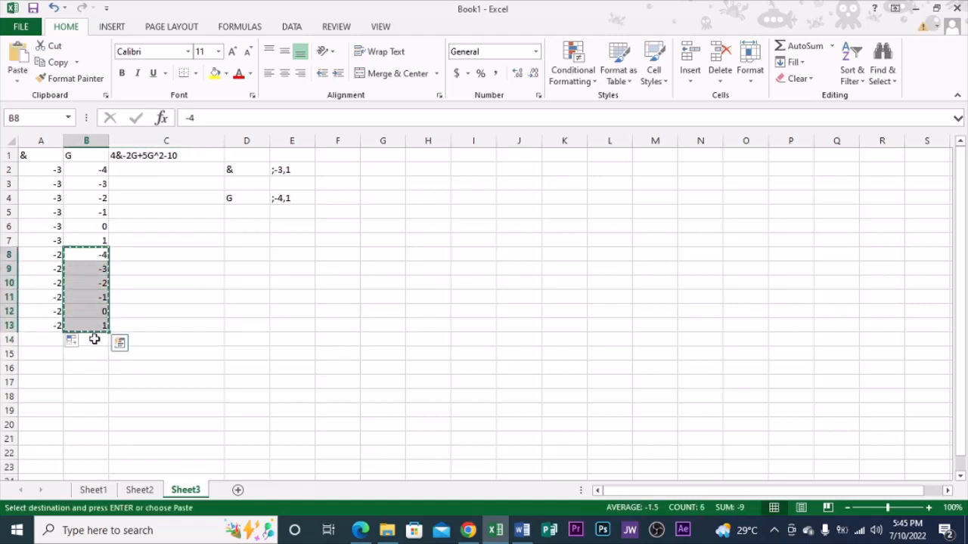
{"action": "left_click", "coordinate": [94, 340]}
{"action": "key", "text": "ctrl+v"}
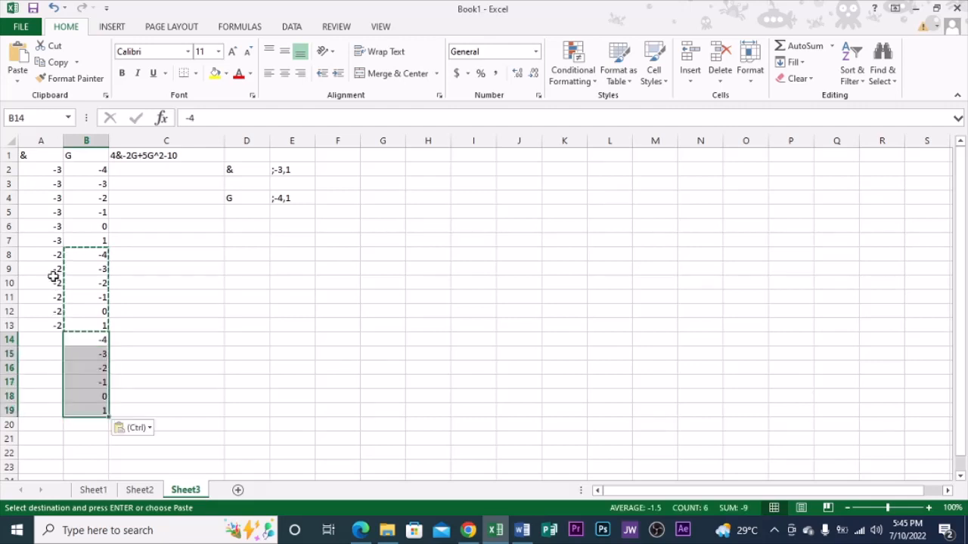
{"action": "left_click_drag", "start_coordinate": [60, 255], "coordinate": [61, 330]}
{"action": "key", "text": "ctrl"}
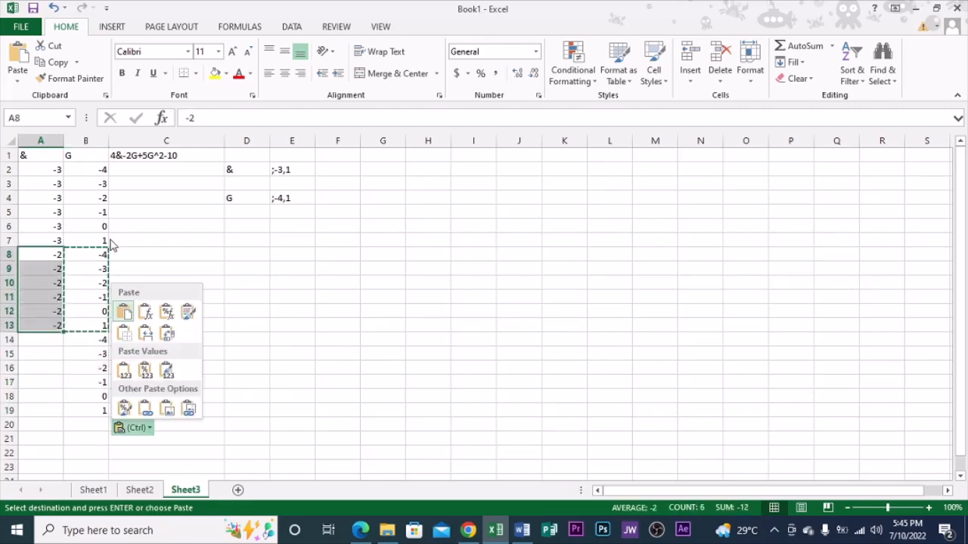
{"action": "left_click", "coordinate": [105, 255]}
{"action": "left_click", "coordinate": [109, 368]}
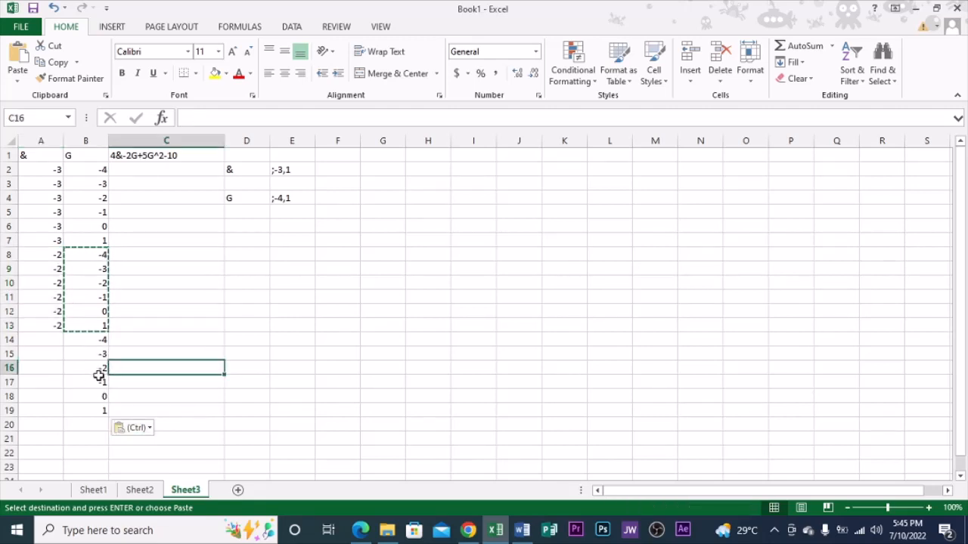
Copy the value -1 from B17 into A14 and fill it down to A19 as the third & block.
{"action": "left_click", "coordinate": [102, 382]}
{"action": "key", "text": "ctrl+c"}
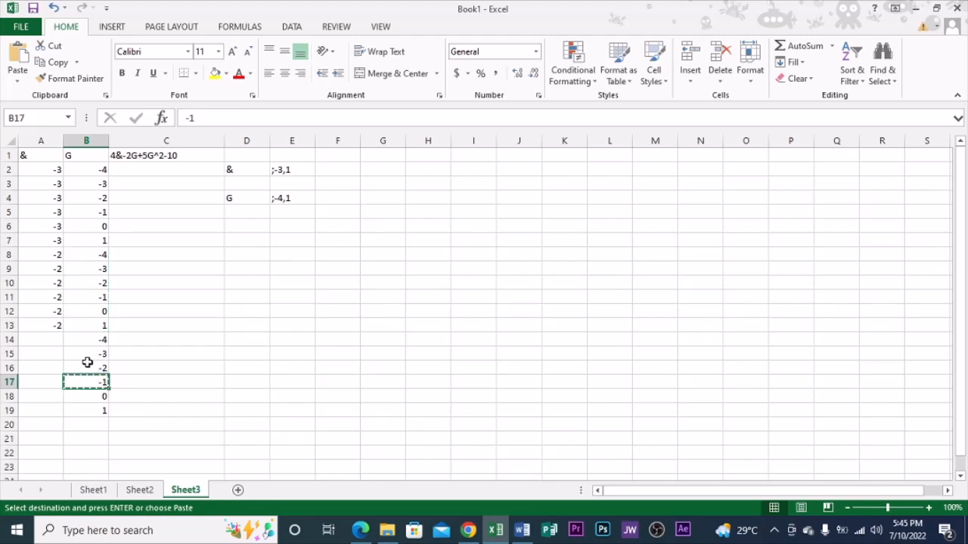
{"action": "left_click", "coordinate": [49, 339]}
{"action": "key", "text": "ctrl+v"}
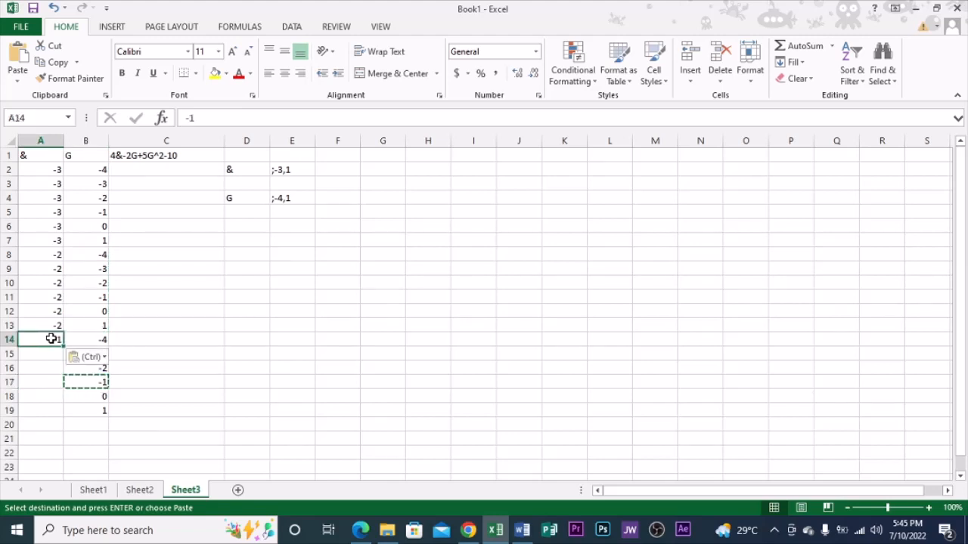
{"action": "left_click_drag", "start_coordinate": [64, 345], "coordinate": [46, 412]}
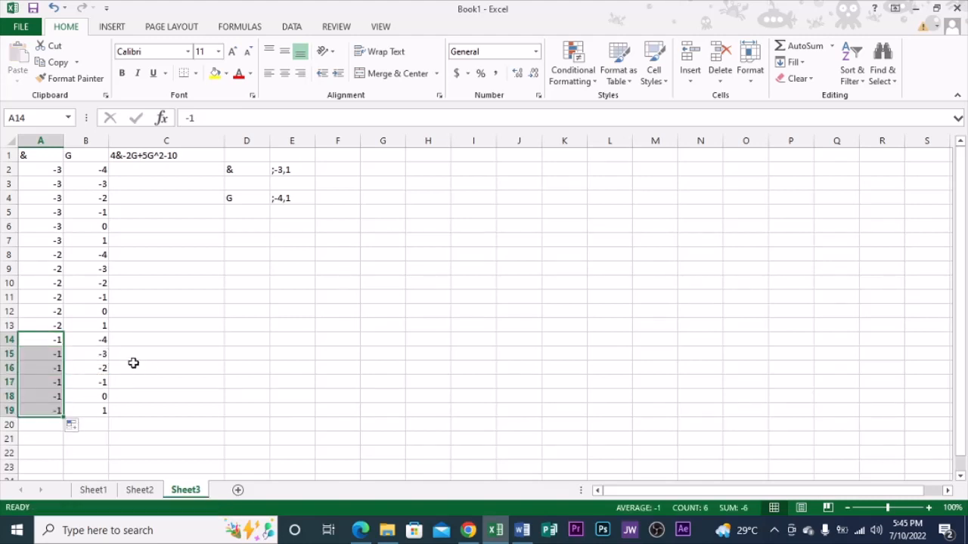
Copy the value 0 from B18 into A20 to start the fourth & block.
{"action": "left_click", "coordinate": [106, 396]}
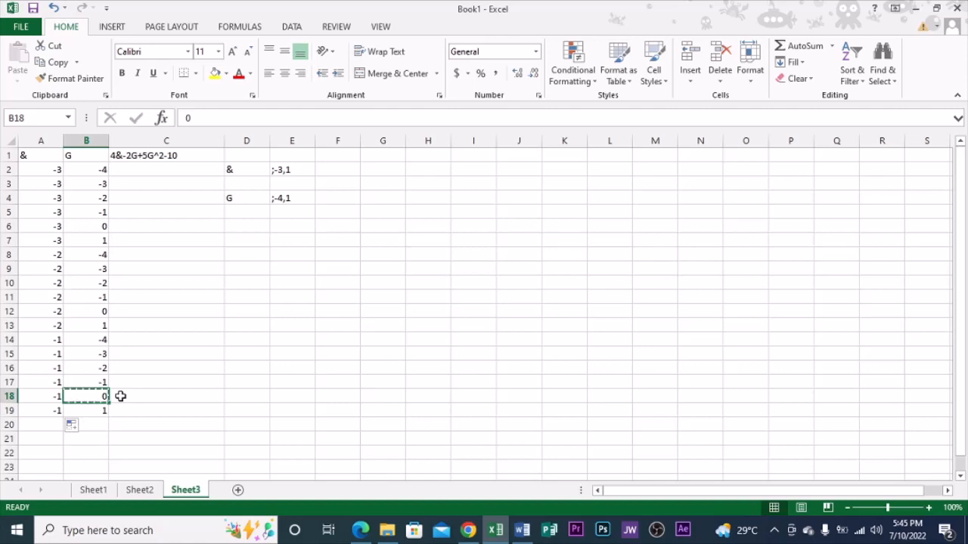
{"action": "key", "text": "ctrl+c"}
{"action": "scroll", "coordinate": [78, 397], "scroll_direction": "down", "scroll_amount": 1}
{"action": "left_click", "coordinate": [55, 382]}
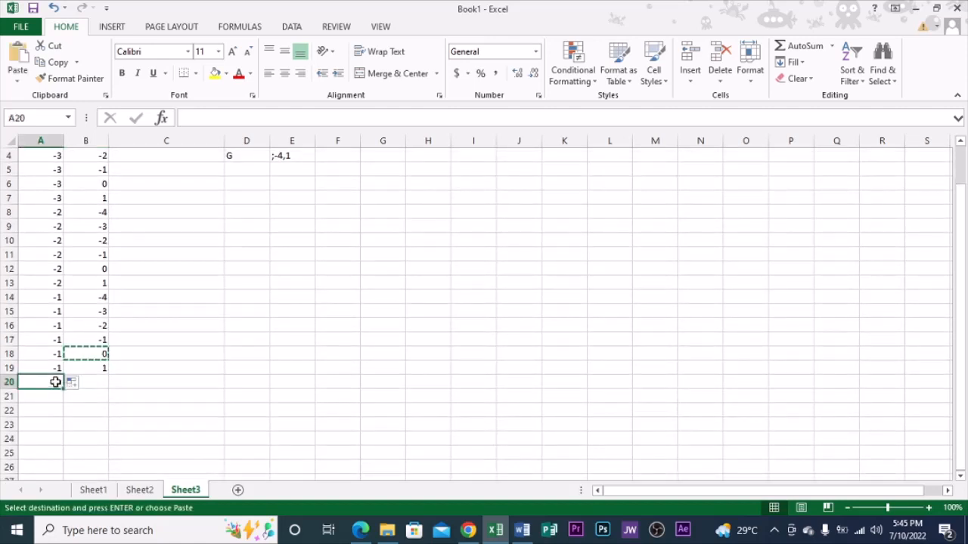
{"action": "key", "text": "ctrl+v"}
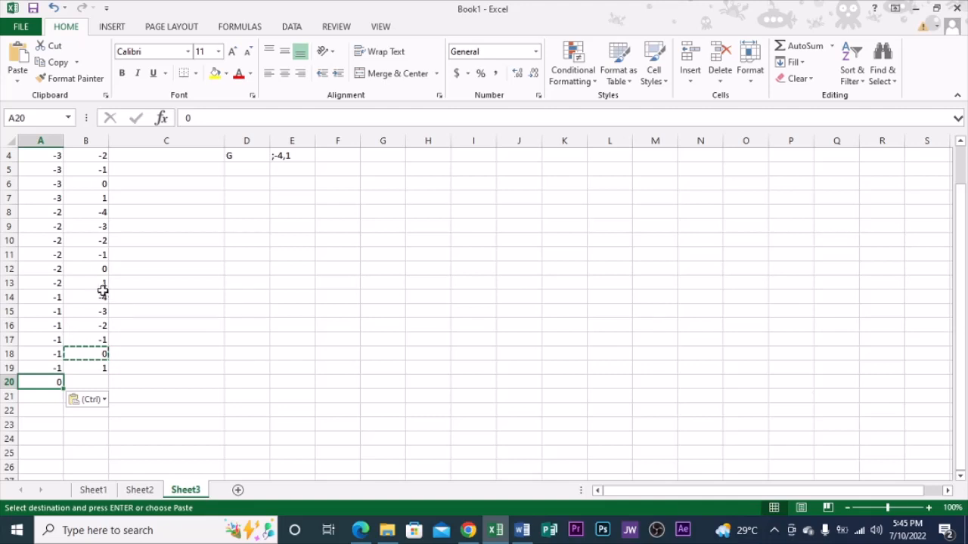
Copy the G series in B14:B19 into B20:B25 and fill the 0 in A20 down to A25.
{"action": "left_click_drag", "start_coordinate": [102, 296], "coordinate": [108, 368]}
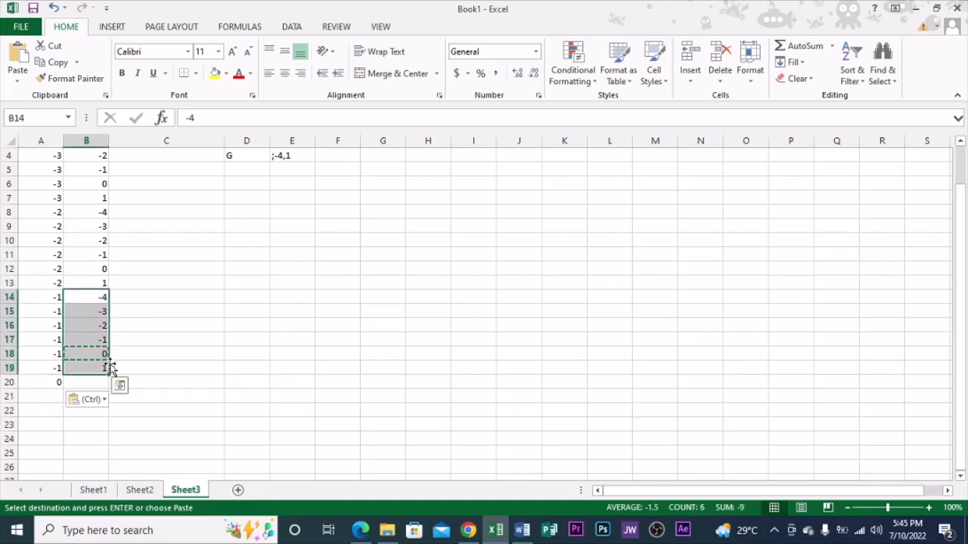
{"action": "key", "text": "ctrl+c"}
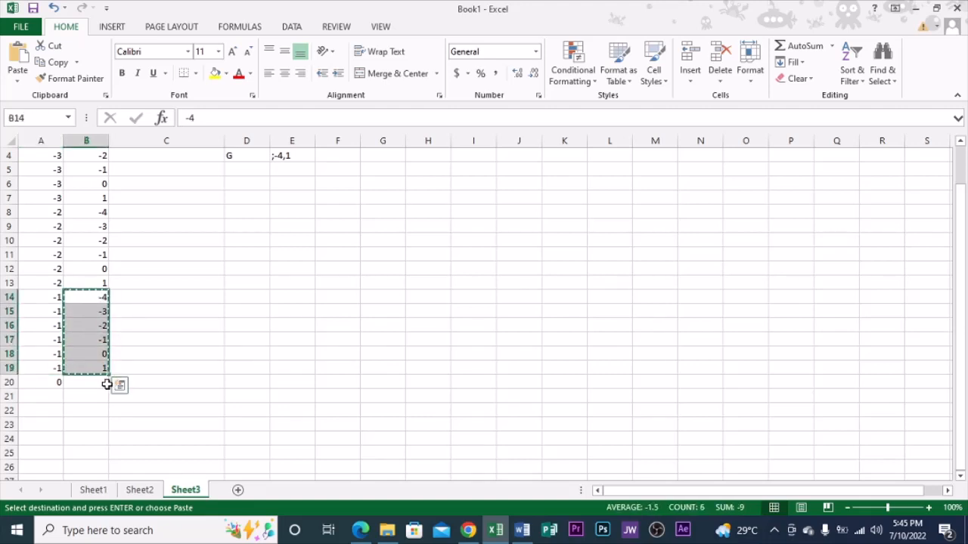
{"action": "left_click", "coordinate": [97, 387]}
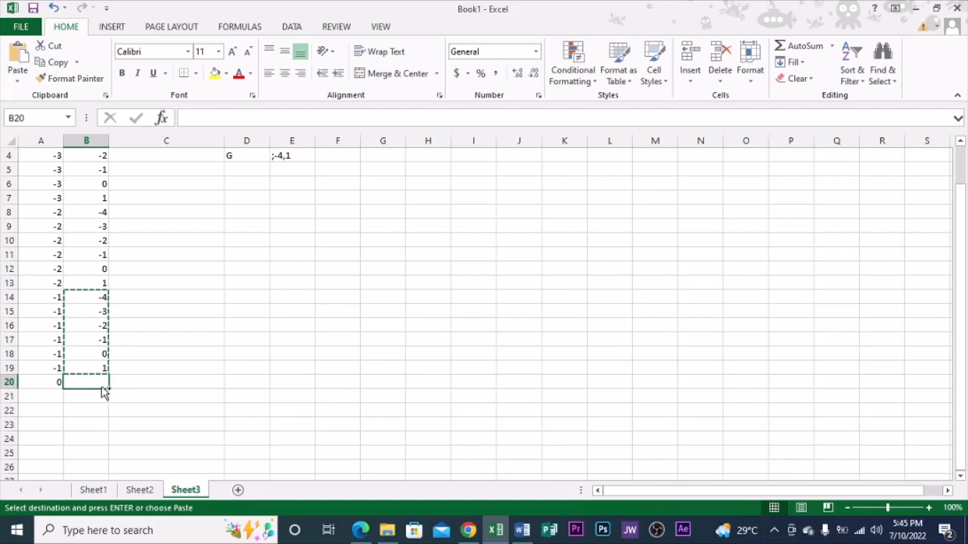
{"action": "key", "text": "ctrl+v"}
{"action": "key", "text": "ctrl"}
{"action": "scroll", "coordinate": [92, 352], "scroll_direction": "down", "scroll_amount": 2}
{"action": "left_click", "coordinate": [91, 352]}
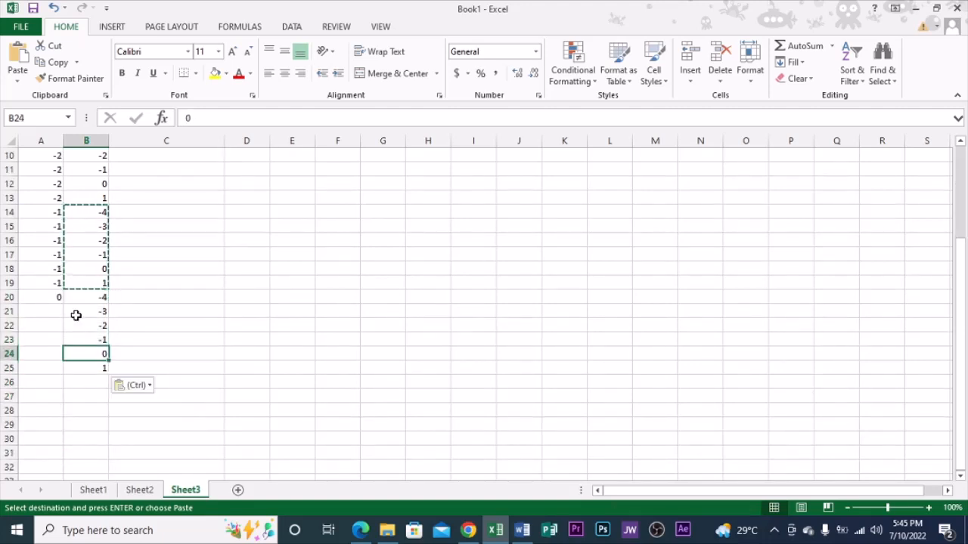
{"action": "left_click", "coordinate": [56, 298]}
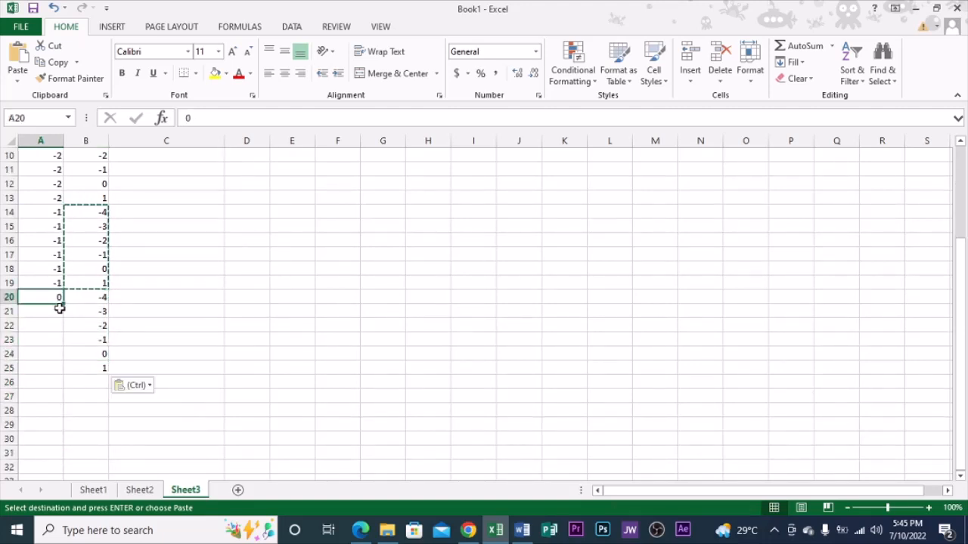
{"action": "left_click_drag", "start_coordinate": [64, 304], "coordinate": [65, 370]}
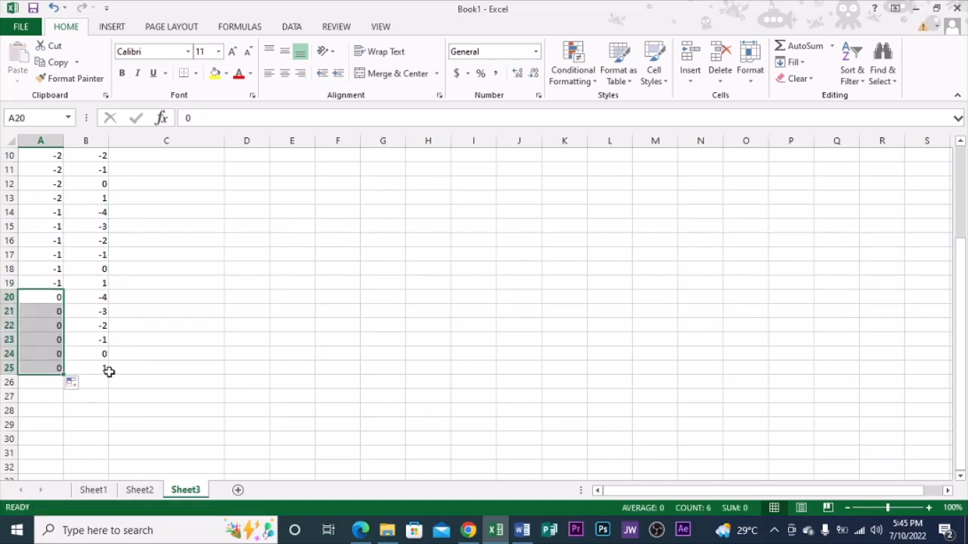
Copy the value 1 from B25 into A26 to start the fifth & block.
{"action": "left_click", "coordinate": [96, 369]}
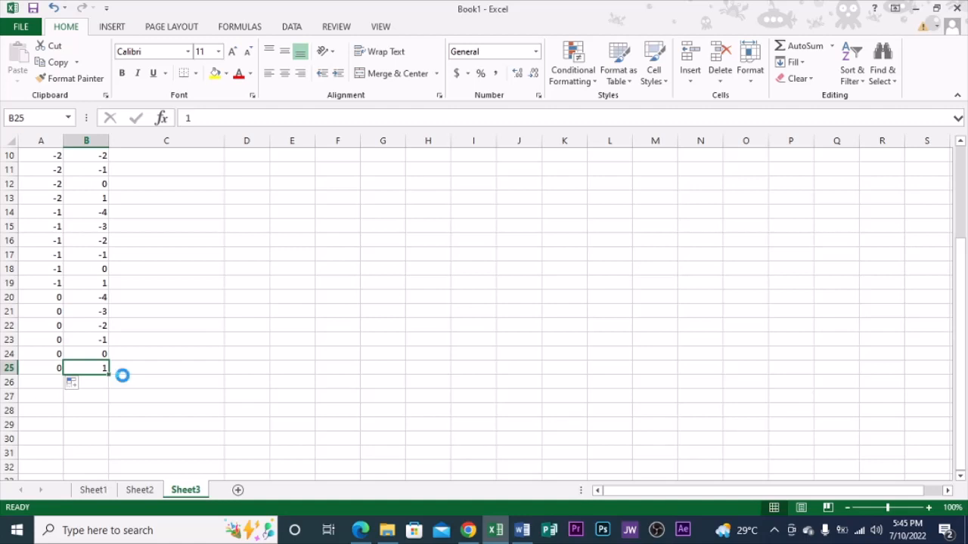
{"action": "key", "text": "ctrl+c"}
{"action": "left_click", "coordinate": [56, 378]}
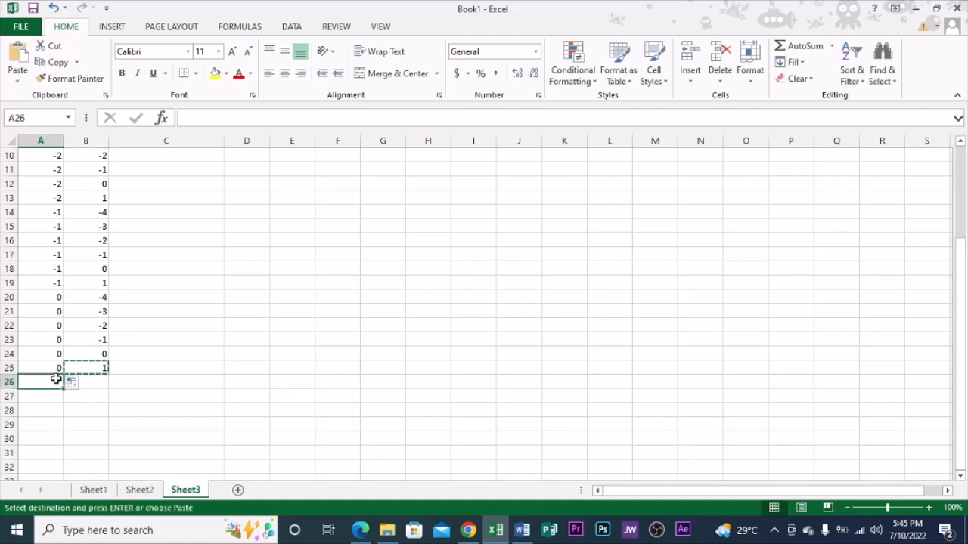
Copy the G series in B20:B25 into B26:B31 and fill the 1 in A26 down to A31.
{"action": "left_click_drag", "start_coordinate": [98, 311], "coordinate": [99, 363]}
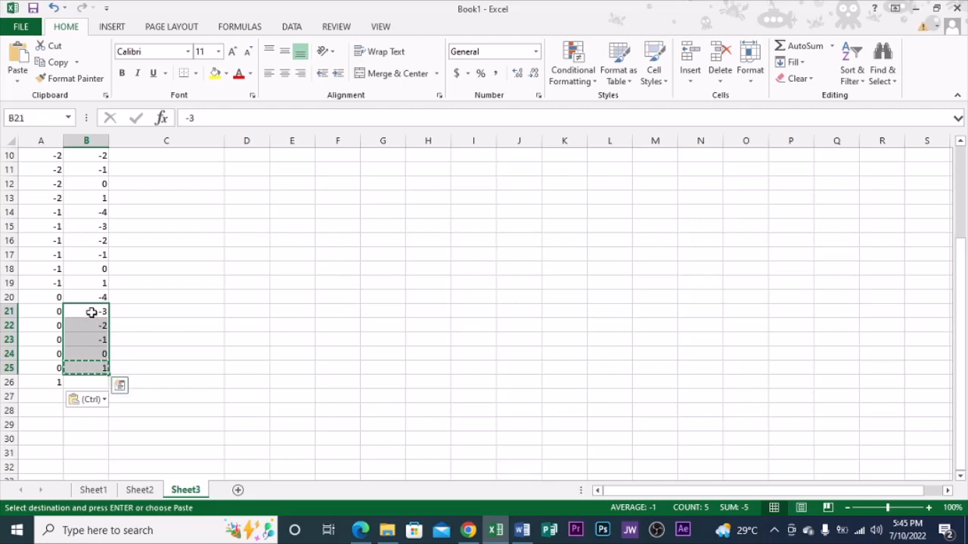
{"action": "left_click_drag", "start_coordinate": [89, 295], "coordinate": [89, 338]}
{"action": "left_click_drag", "start_coordinate": [91, 372], "coordinate": [92, 371]}
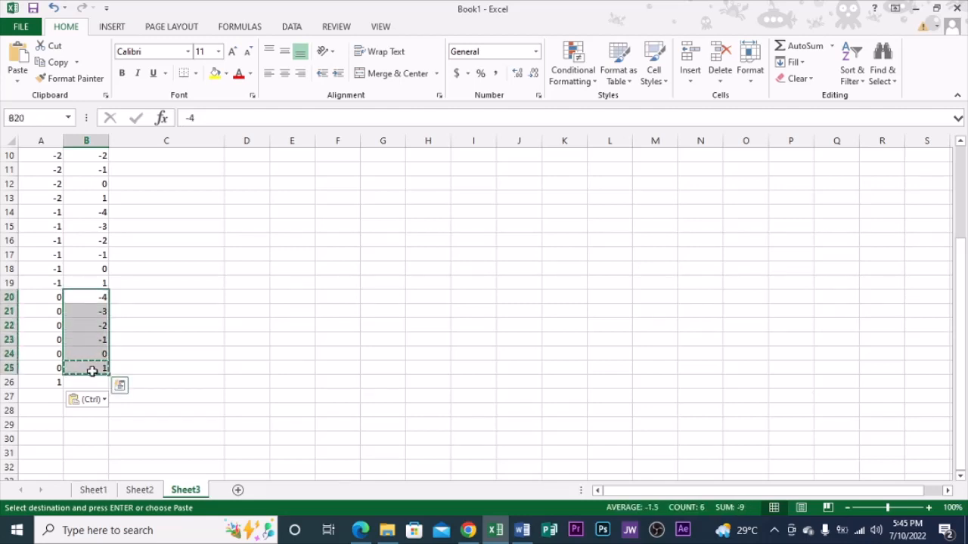
{"action": "left_click", "coordinate": [92, 385]}
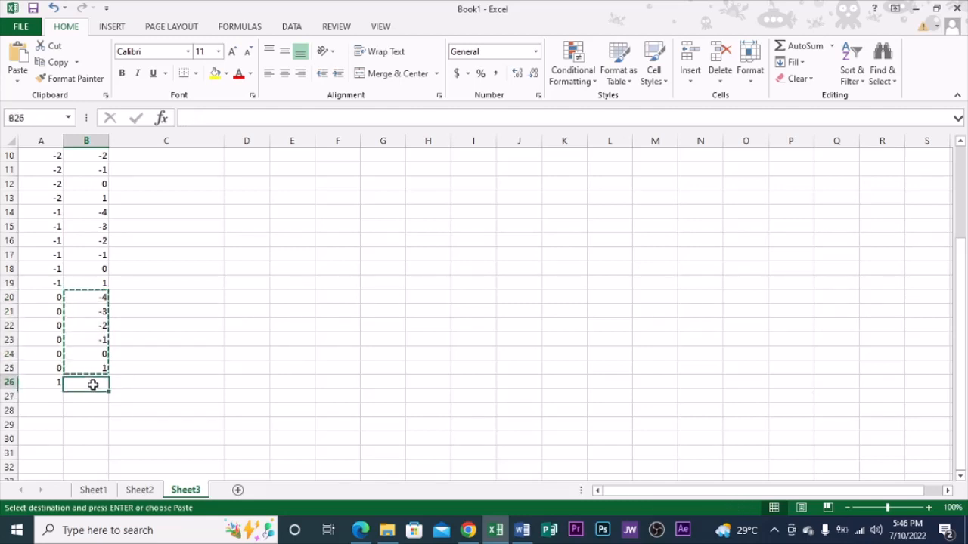
{"action": "key", "text": "ctrl+v"}
{"action": "left_click", "coordinate": [60, 385]}
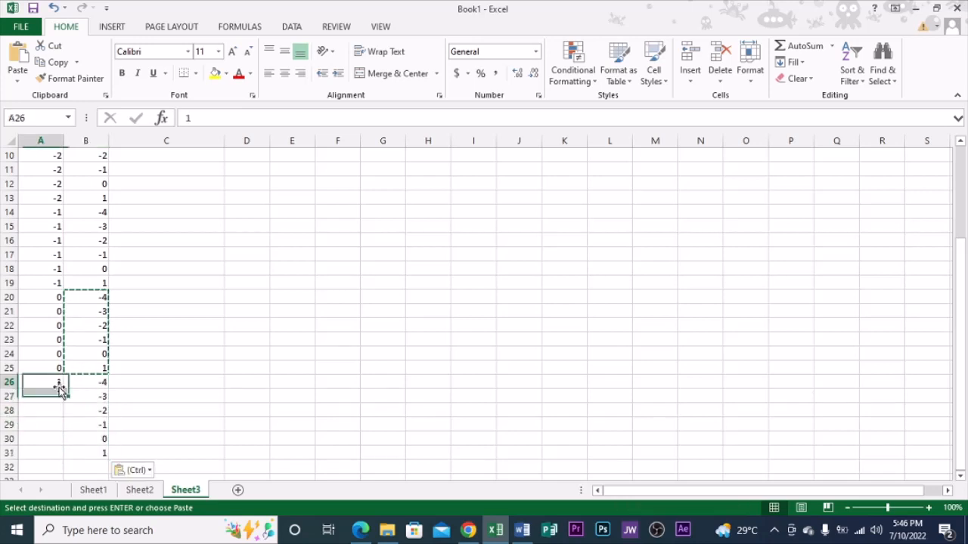
{"action": "left_click_drag", "start_coordinate": [65, 386], "coordinate": [64, 455]}
{"action": "scroll", "coordinate": [106, 384], "scroll_direction": "down", "scroll_amount": 1}
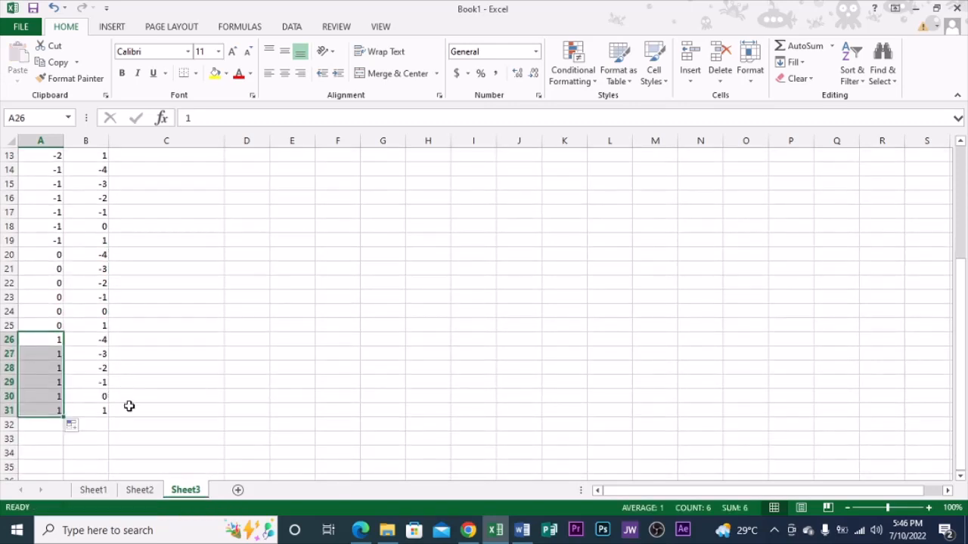
Review the completed & and G columns from row 1 to row 31 and narrow column C slightly.
{"action": "scroll", "coordinate": [121, 401], "scroll_direction": "up", "scroll_amount": 4}
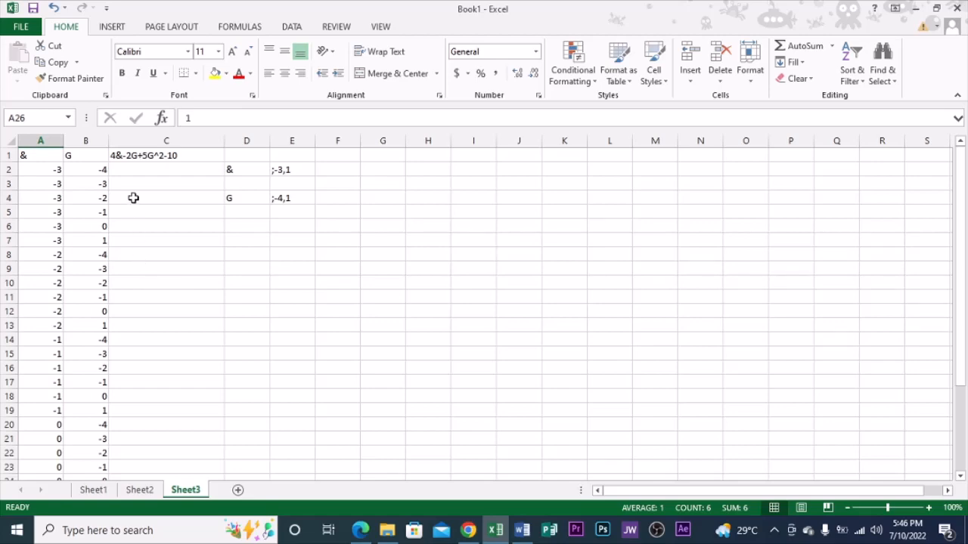
{"action": "scroll", "coordinate": [166, 219], "scroll_direction": "up", "scroll_amount": 2}
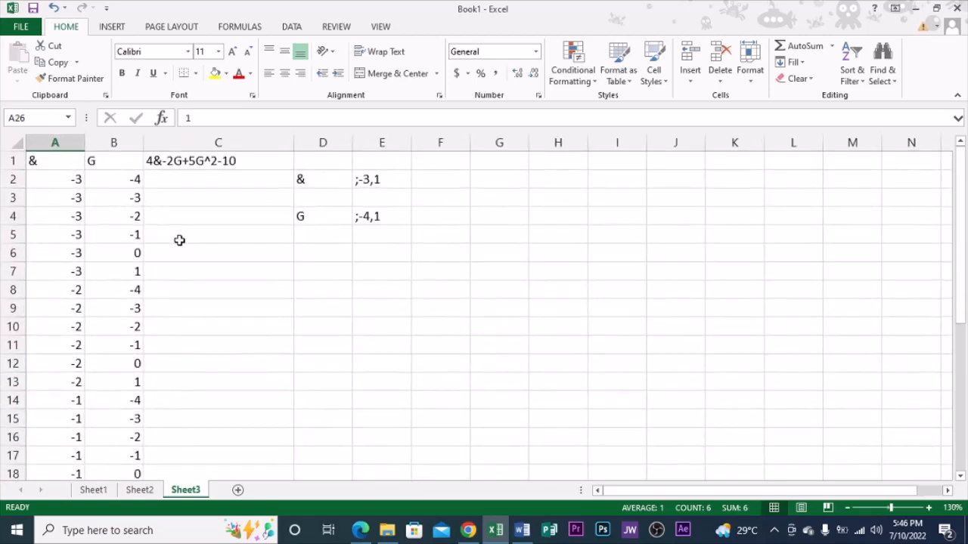
{"action": "scroll", "coordinate": [172, 257], "scroll_direction": "down", "scroll_amount": 4}
{"action": "left_click", "coordinate": [143, 288]}
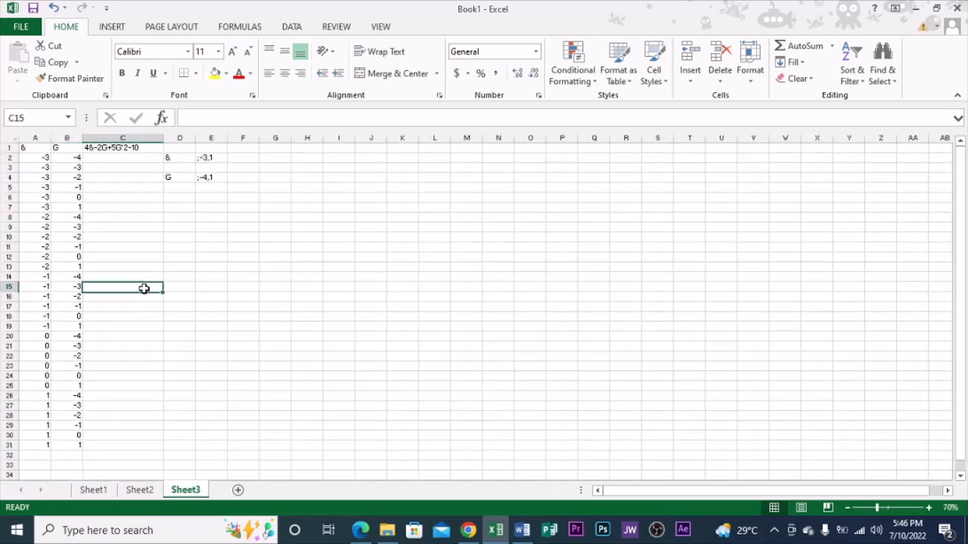
{"action": "scroll", "coordinate": [128, 292], "scroll_direction": "up", "scroll_amount": 1}
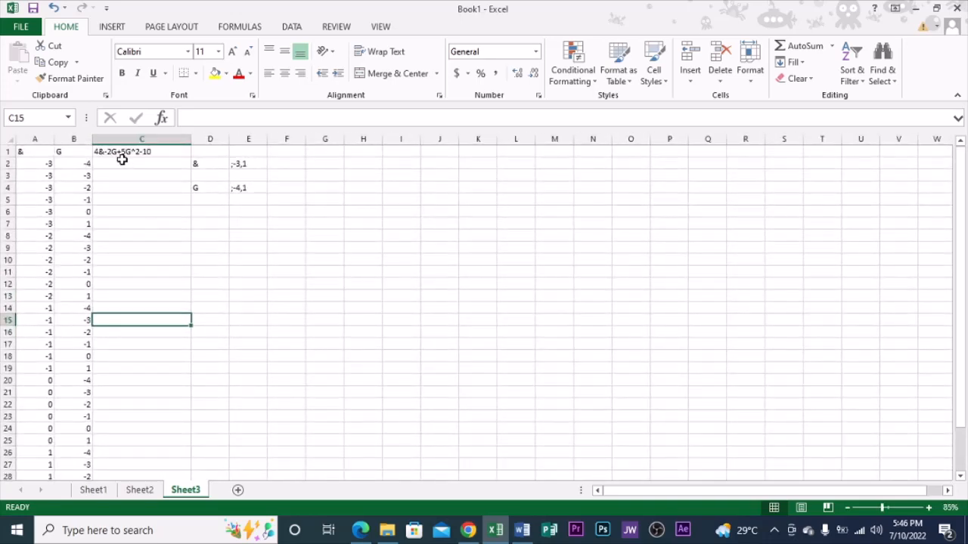
{"action": "scroll", "coordinate": [124, 168], "scroll_direction": "up", "scroll_amount": 1}
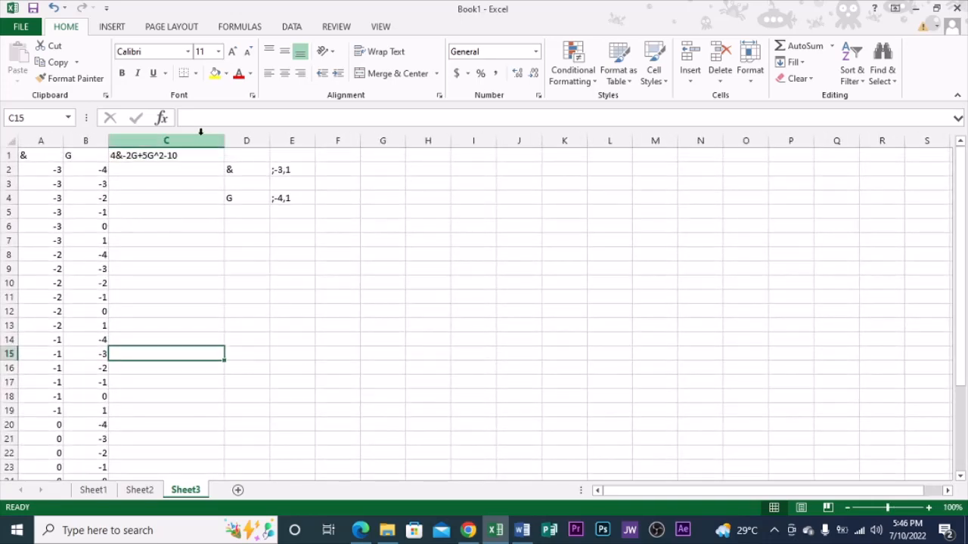
{"action": "left_click_drag", "start_coordinate": [225, 141], "coordinate": [223, 141]}
Enter the formula =4*A2-2*B2+5*B2^2-10 in C2 to evaluate the expression for the first & and G pair.
{"action": "left_click", "coordinate": [179, 171]}
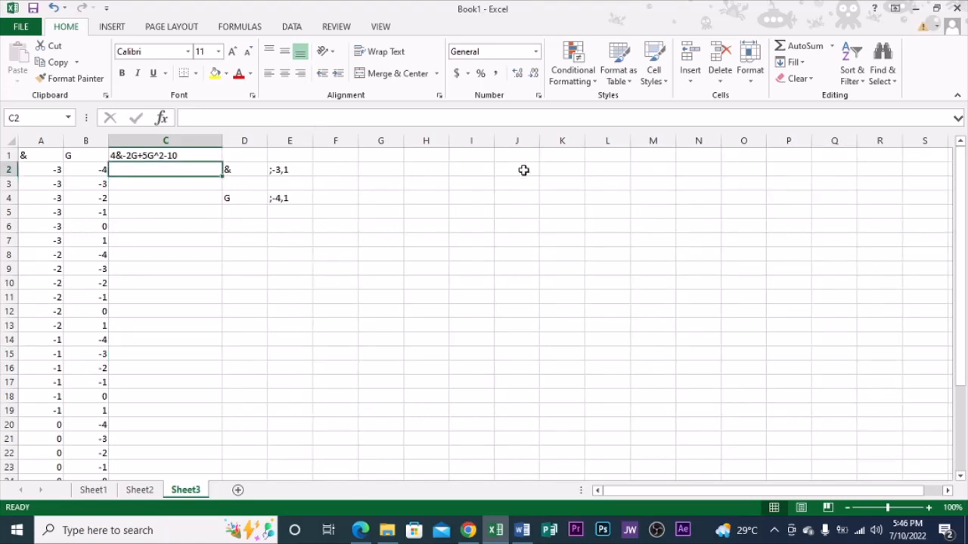
{"action": "type", "text": "="}
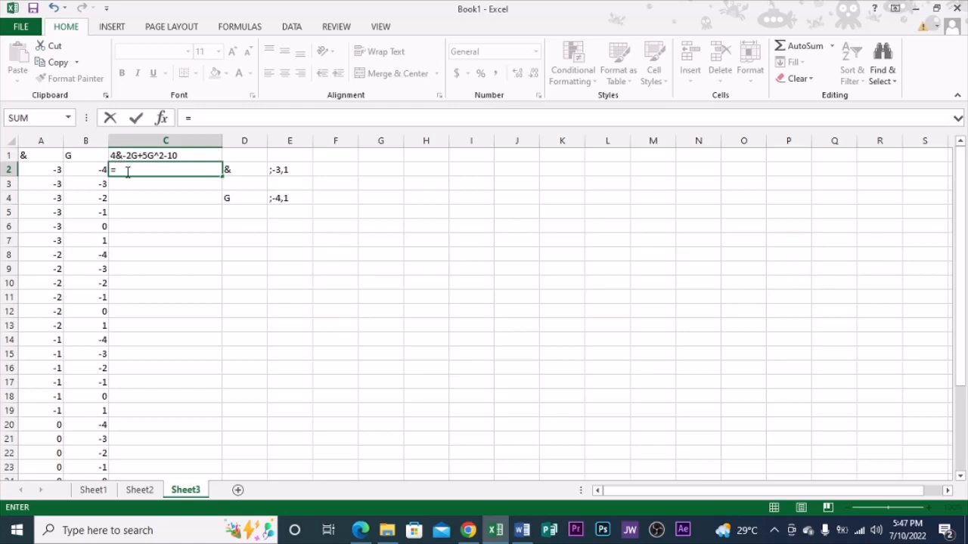
{"action": "left_click", "coordinate": [137, 170]}
{"action": "left_click", "coordinate": [775, 533]}
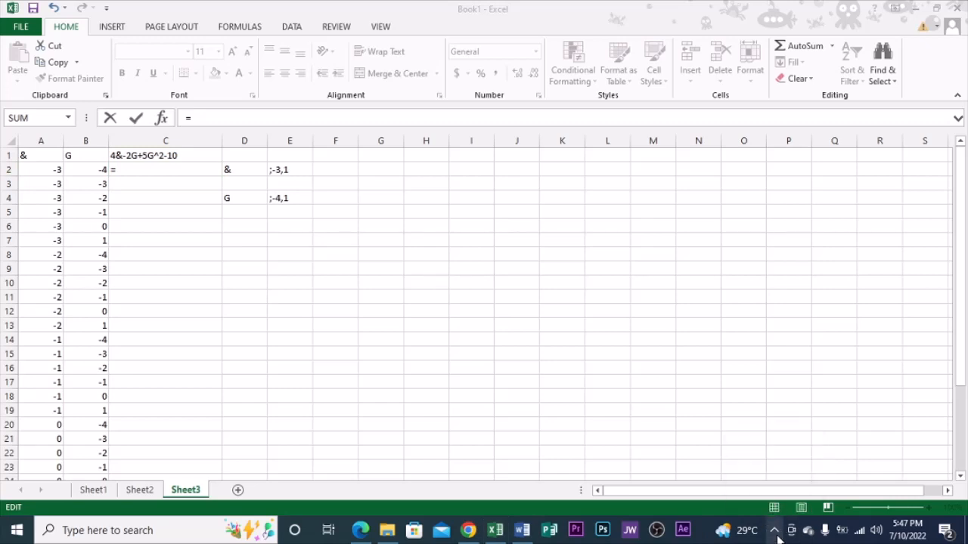
{"action": "left_click", "coordinate": [139, 172]}
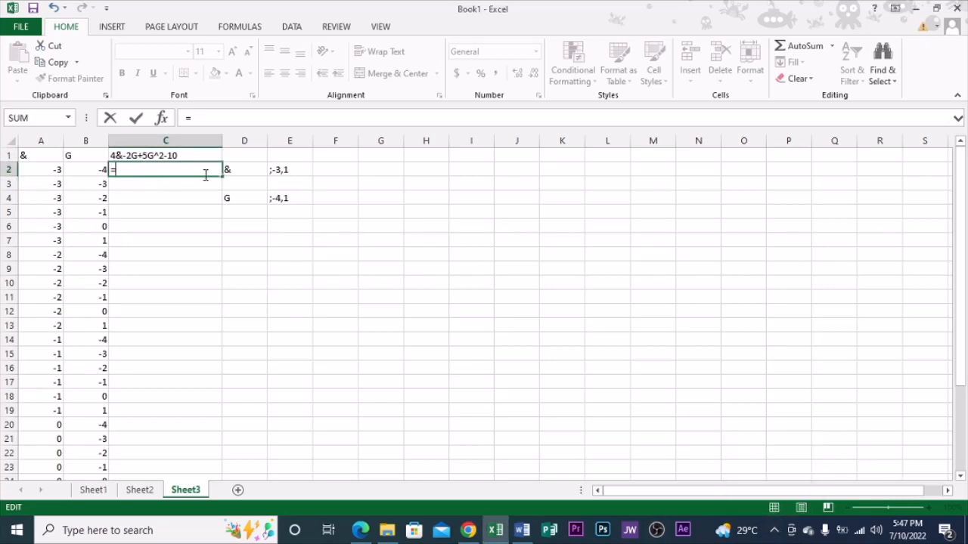
{"action": "type", "text": "4*"}
{"action": "type", "text": "A"}
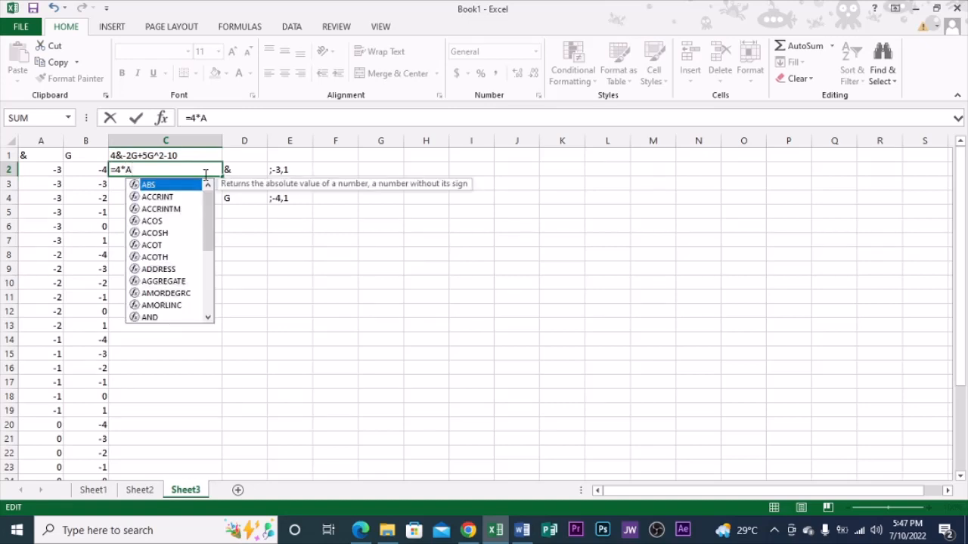
{"action": "type", "text": "2"}
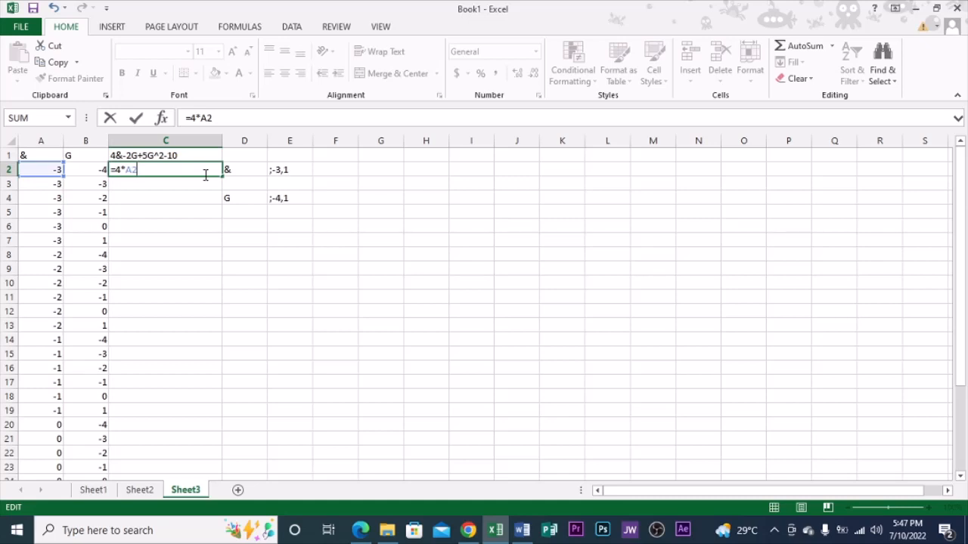
{"action": "type", "text": "-2*"}
{"action": "type", "text": "B"}
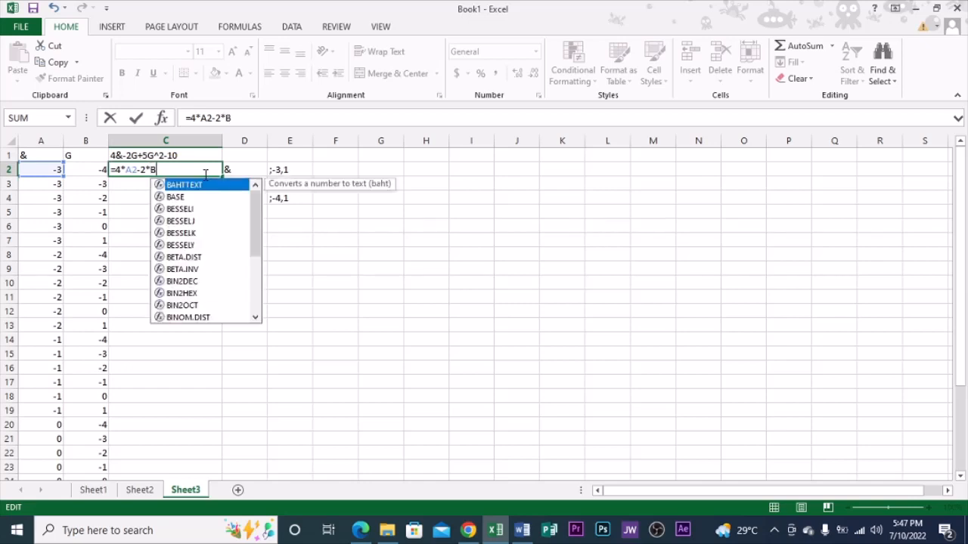
{"action": "type", "text": "2"}
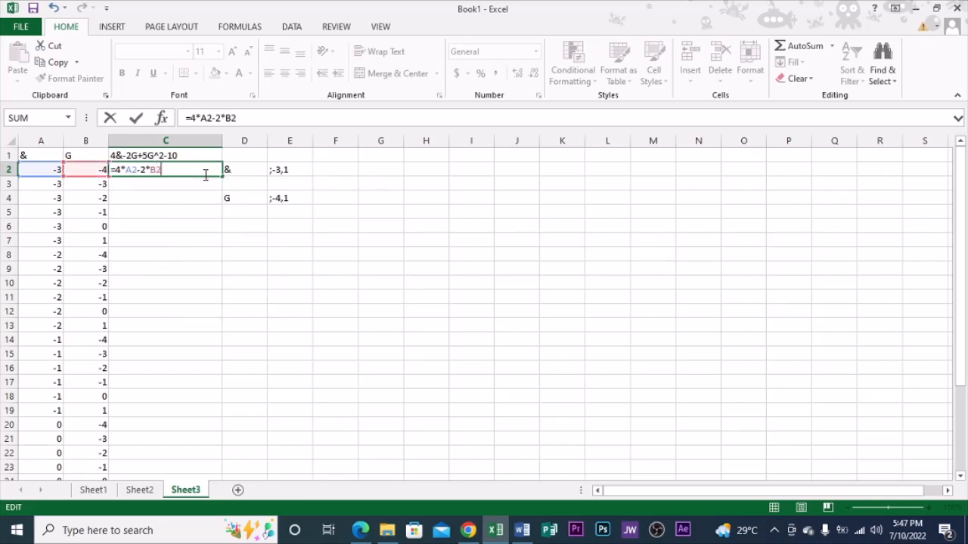
{"action": "type", "text": "+5*"}
{"action": "type", "text": "B"}
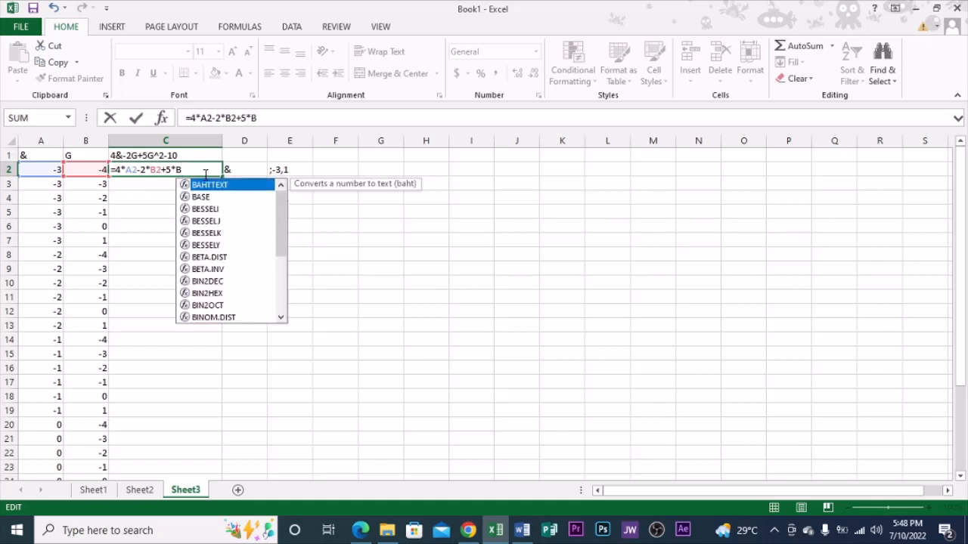
{"action": "type", "text": "2"}
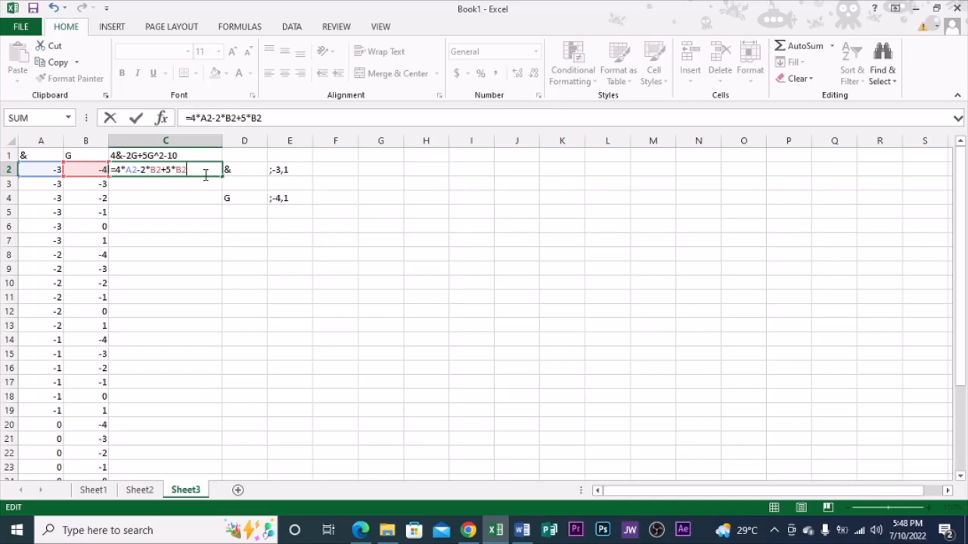
{"action": "type", "text": "^2-10"}
{"action": "key", "text": "Return"}
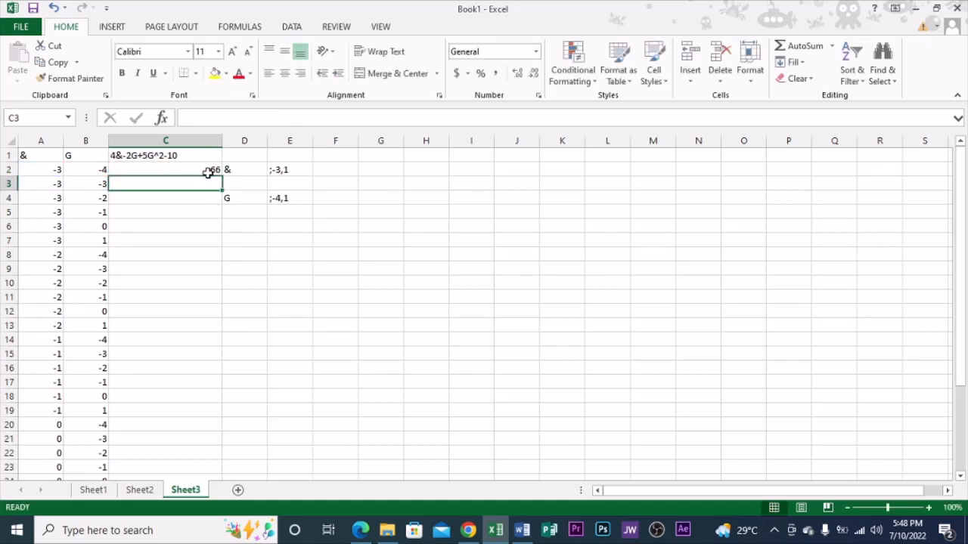
{"action": "left_click", "coordinate": [208, 171]}
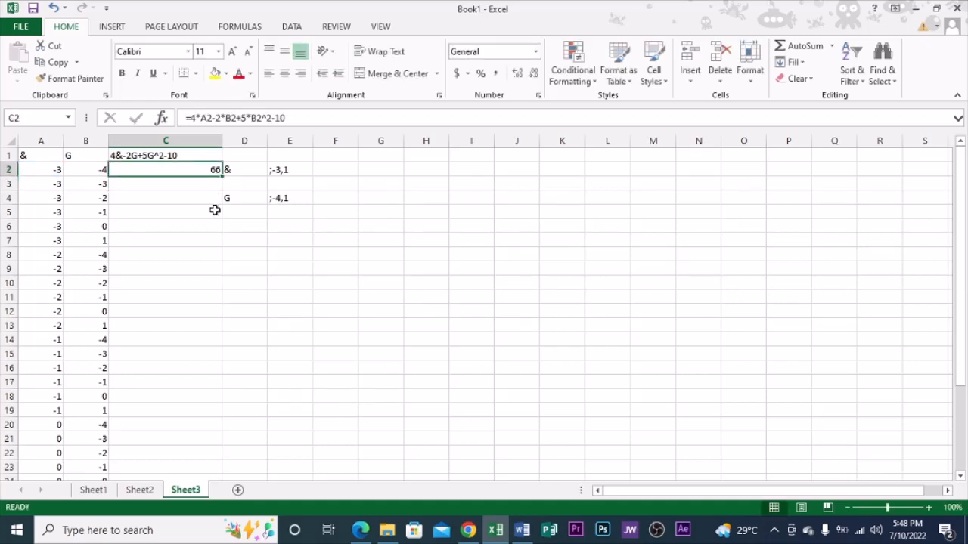
Insert a blank column before column D to separate the results from the & and G range notes.
{"action": "left_click", "coordinate": [238, 141]}
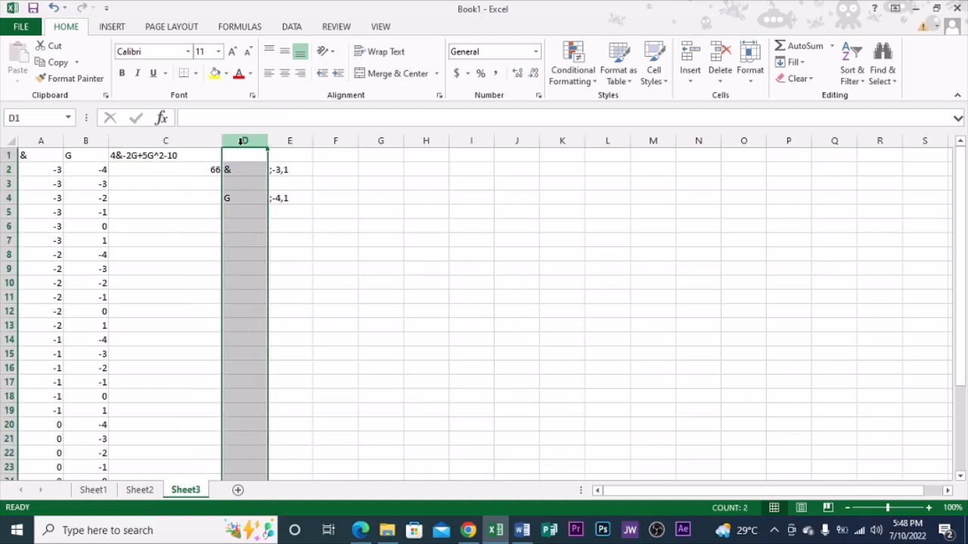
{"action": "right_click", "coordinate": [240, 143]}
{"action": "left_click", "coordinate": [279, 246]}
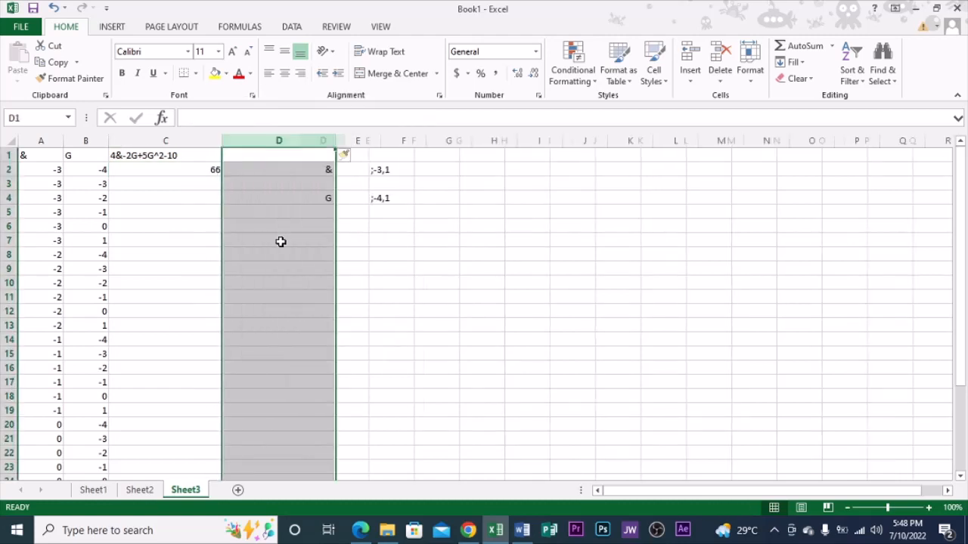
Fill the 4&-2G+5G^2-10 formula from C2 down through C31 for every & and G pair.
{"action": "left_click", "coordinate": [261, 195]}
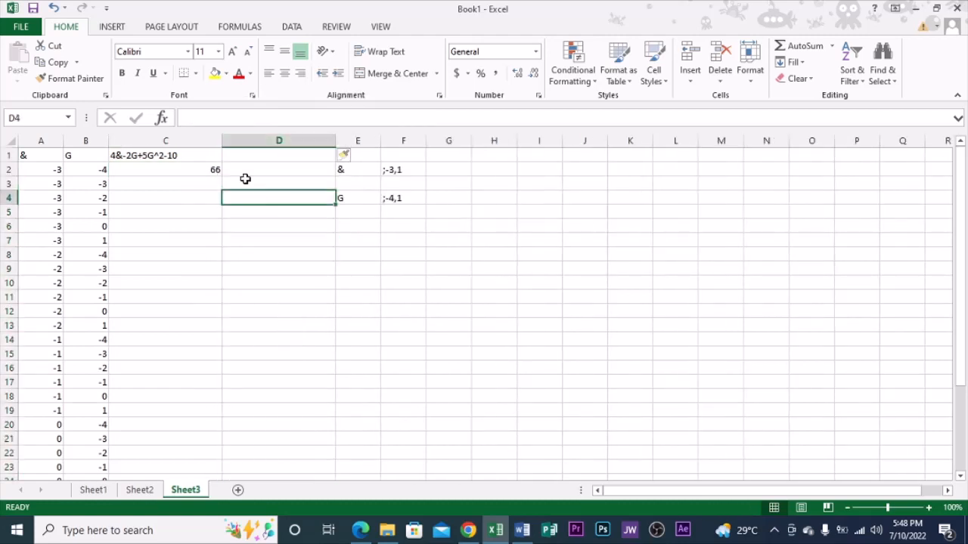
{"action": "left_click", "coordinate": [198, 170]}
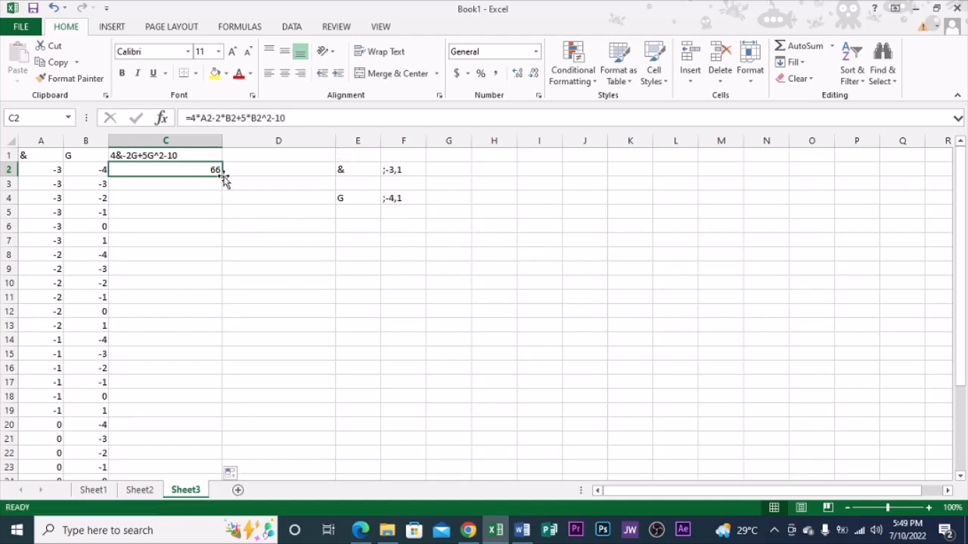
{"action": "double_click", "coordinate": [224, 176]}
{"action": "scroll", "coordinate": [209, 210], "scroll_direction": "down", "scroll_amount": 7}
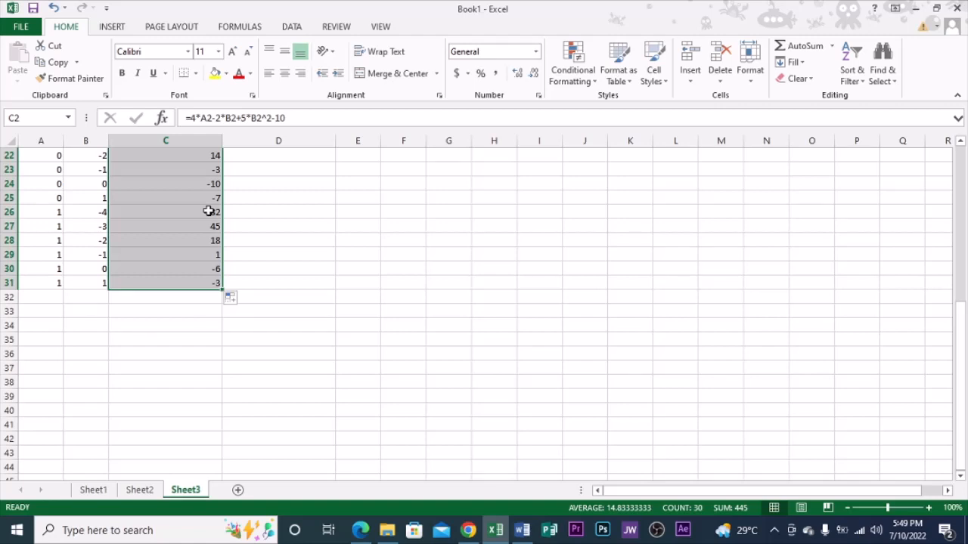
{"action": "scroll", "coordinate": [303, 264], "scroll_direction": "up", "scroll_amount": 7}
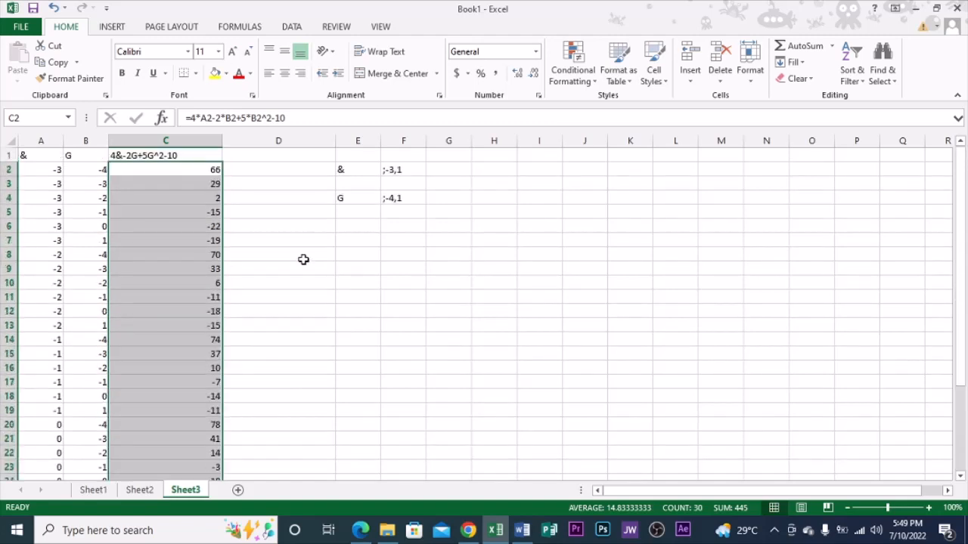
{"action": "left_click", "coordinate": [322, 307]}
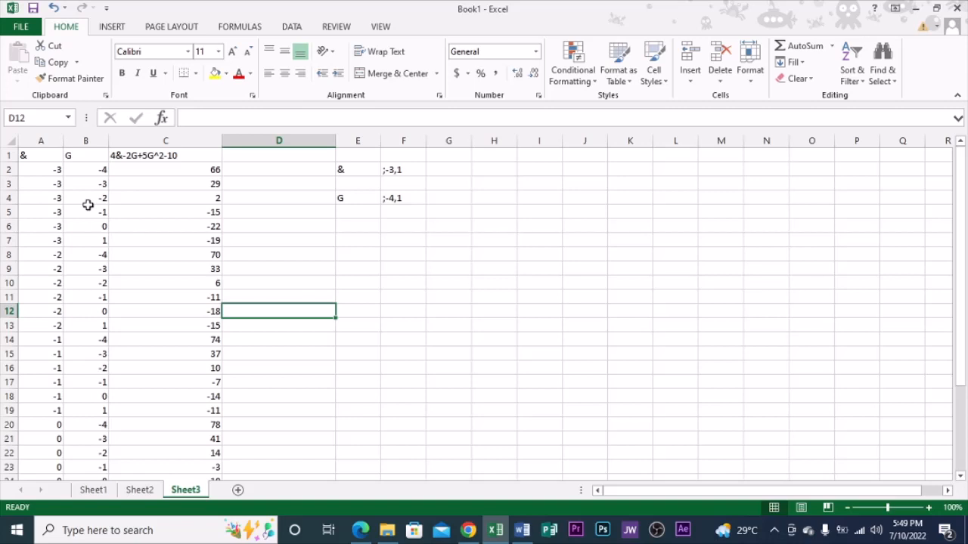
{"action": "scroll", "coordinate": [201, 189], "scroll_direction": "down", "scroll_amount": 1}
{"action": "scroll", "coordinate": [225, 223], "scroll_direction": "up", "scroll_amount": 1}
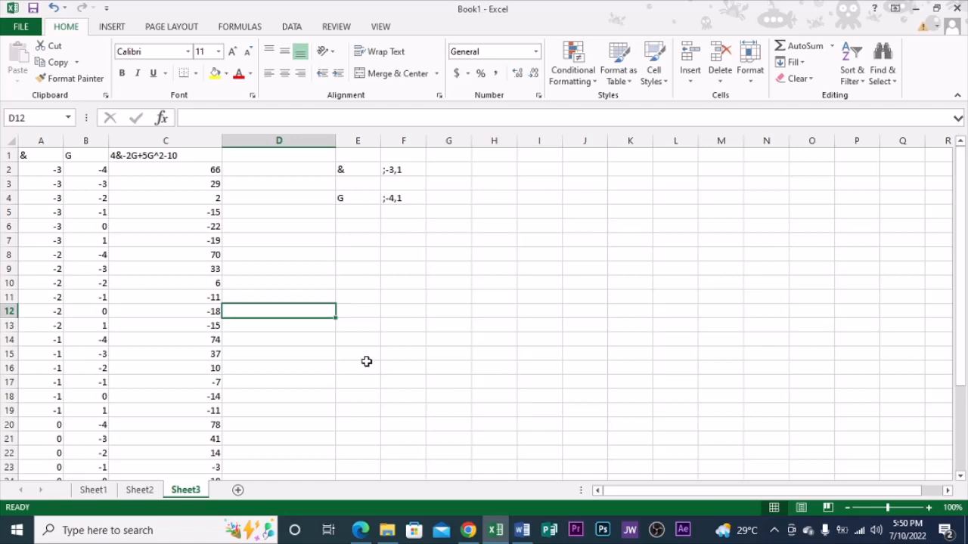
Start saving the workbook as a new file on this computer, with the Desktop as the destination folder.
{"action": "left_click", "coordinate": [23, 27]}
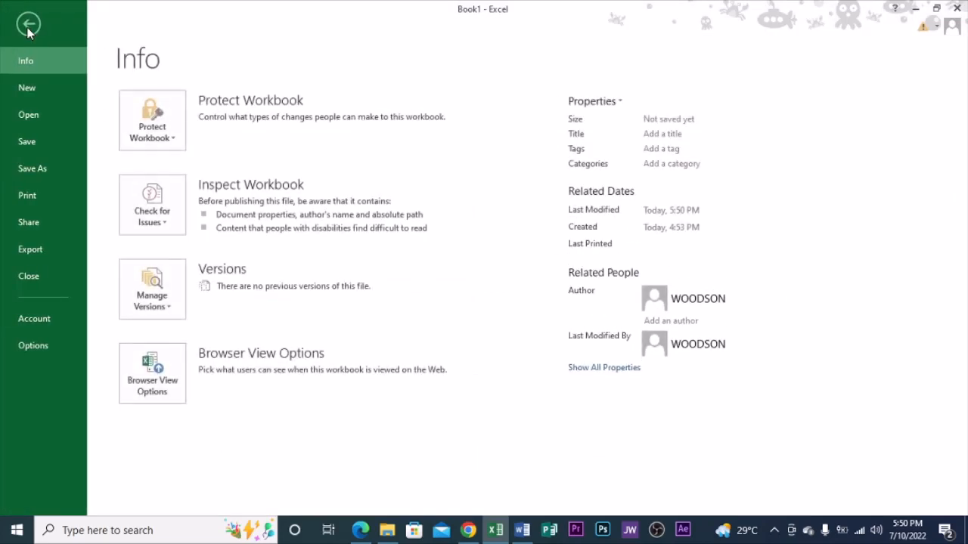
{"action": "left_click", "coordinate": [34, 168]}
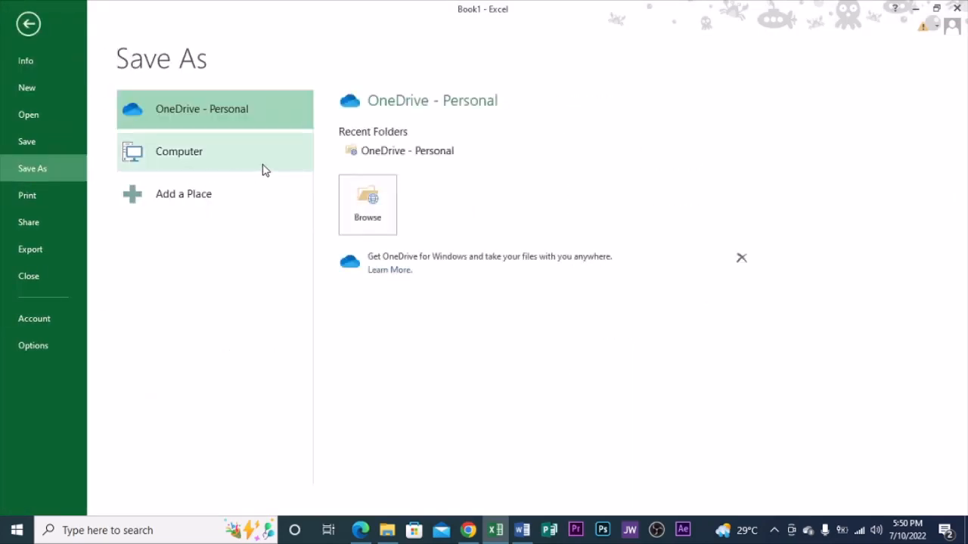
{"action": "left_click", "coordinate": [203, 162]}
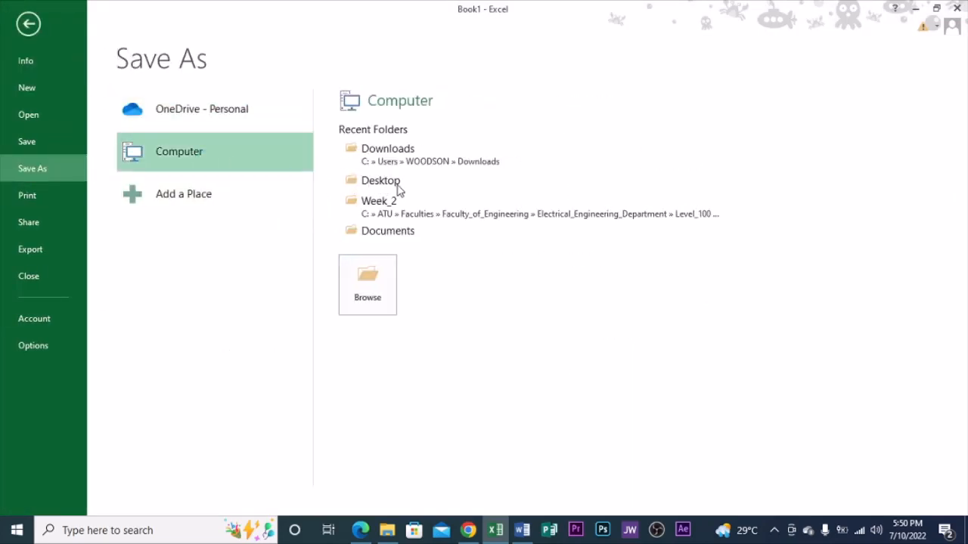
{"action": "left_click", "coordinate": [380, 182]}
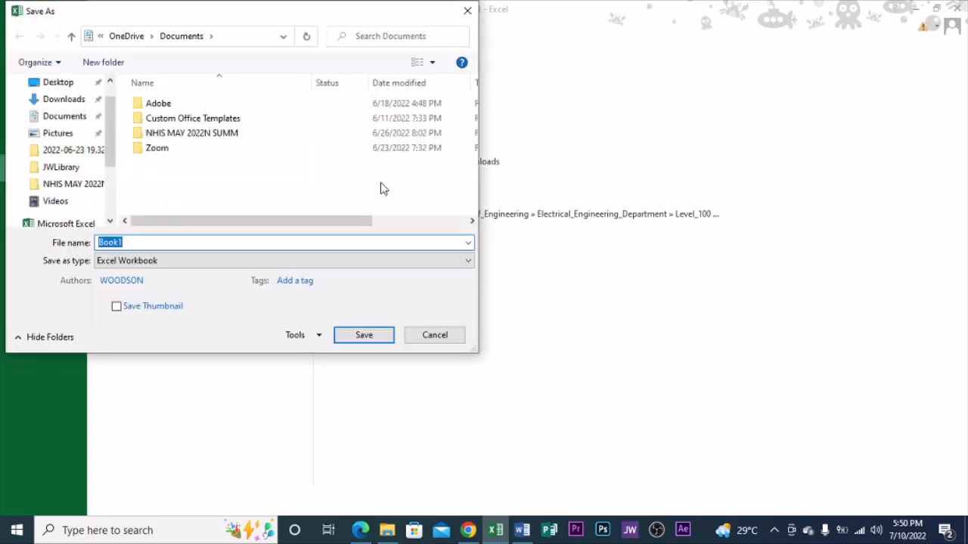
{"action": "left_click", "coordinate": [63, 82]}
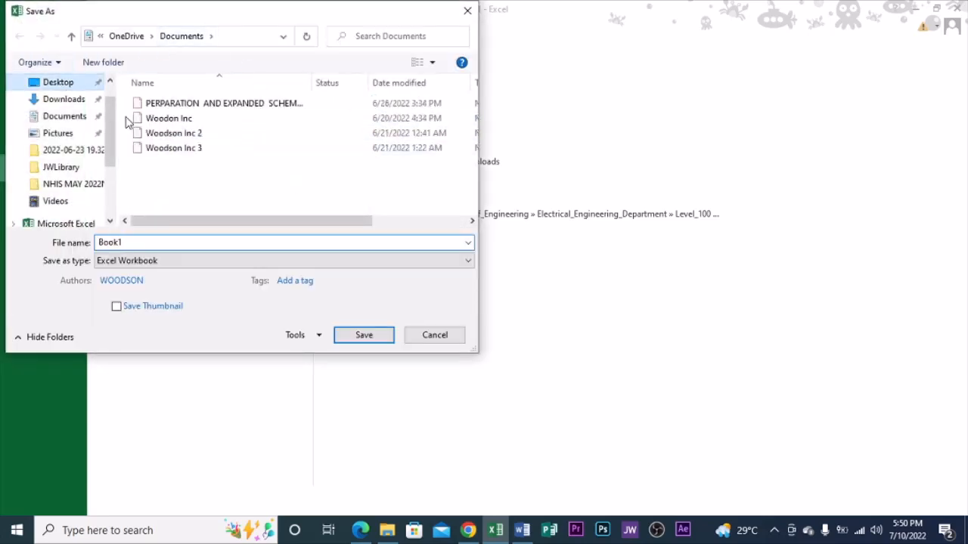
Save the workbook under the file name Woodson 444 and close it.
{"action": "double_click", "coordinate": [157, 242]}
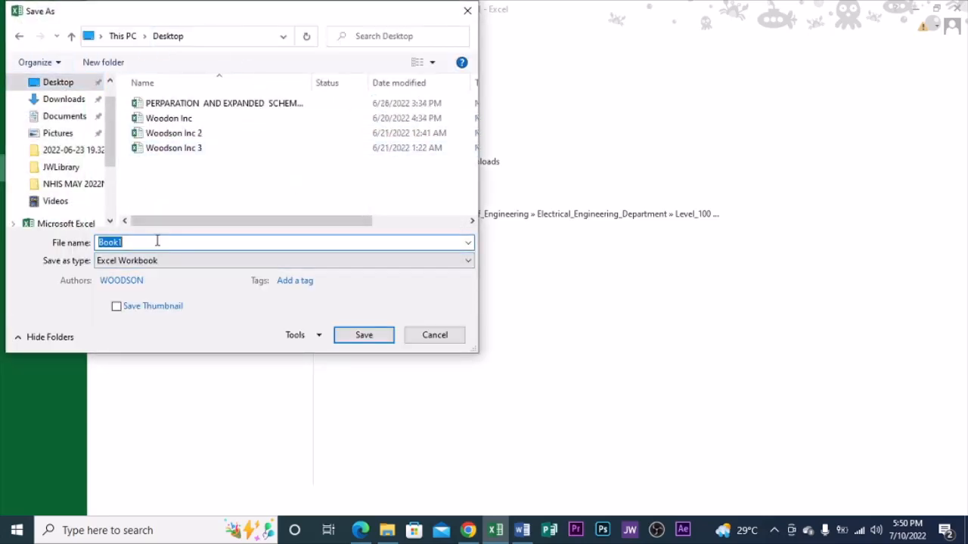
{"action": "key", "text": "BackSpace"}
{"action": "type", "text": "AHFKHF"}
{"action": "key", "text": "BackSpace"}
{"action": "key", "text": "BackSpace"}
{"action": "key", "text": "BackSpace"}
{"action": "key", "text": "BackSpace"}
{"action": "key", "text": "BackSpace"}
{"action": "key", "text": "BackSpace"}
{"action": "type", "text": "W"}
{"action": "type", "text": "IID"}
{"action": "key", "text": "BackSpace"}
{"action": "key", "text": "BackSpace"}
{"action": "key", "text": "BackSpace"}
{"action": "type", "text": "oo"}
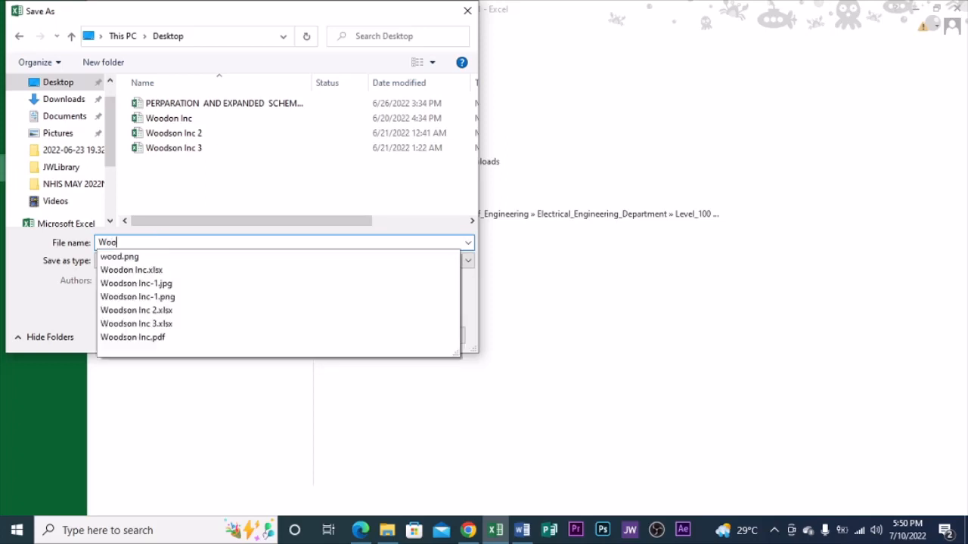
{"action": "type", "text": "dson"}
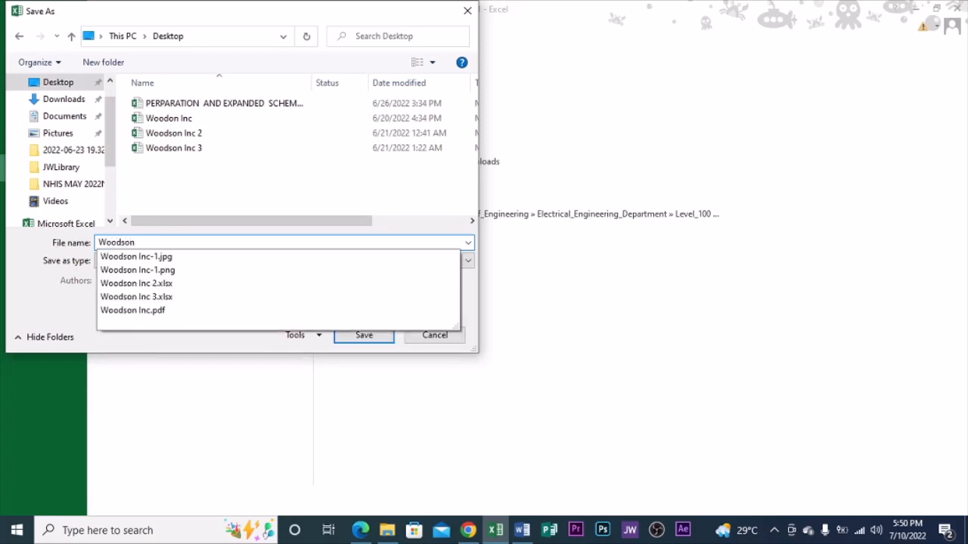
{"action": "left_click", "coordinate": [158, 241]}
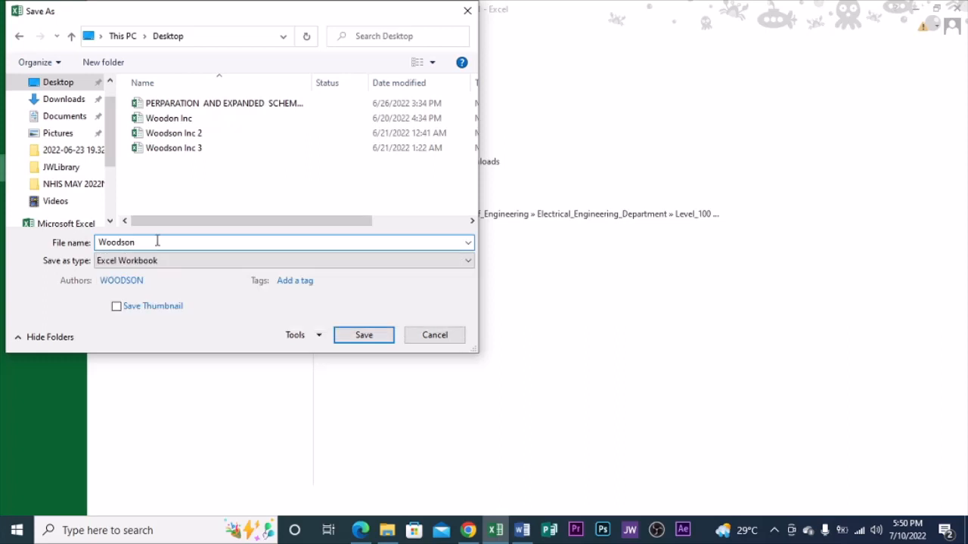
{"action": "type", "text": "444"}
{"action": "left_click", "coordinate": [364, 335]}
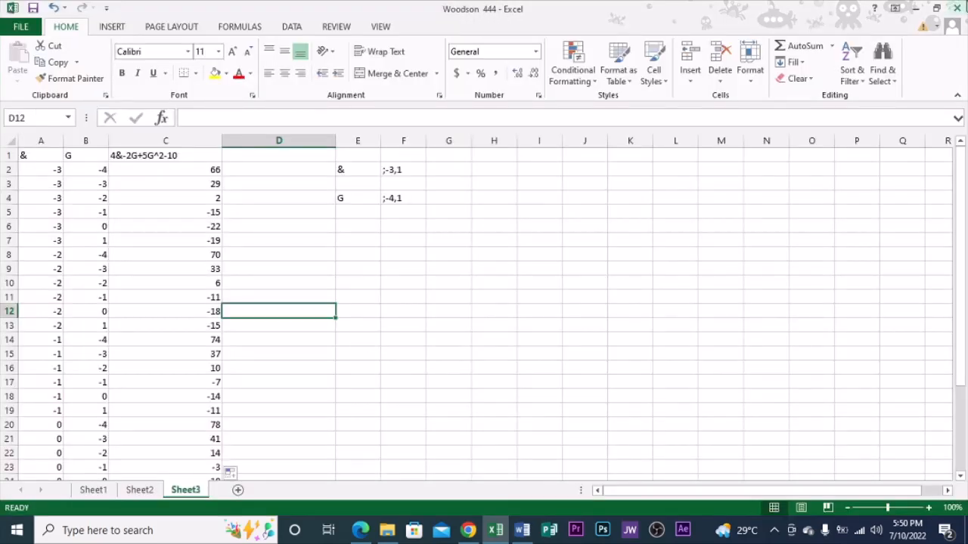
{"action": "left_click", "coordinate": [954, 7]}
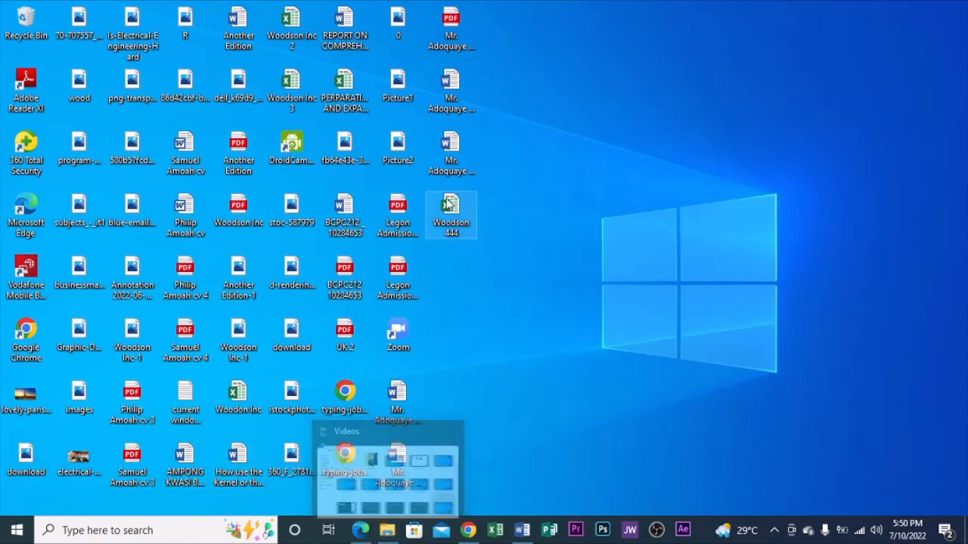
Copy the Woodson 444 workbook file from the desktop.
{"action": "double_click", "coordinate": [448, 205]}
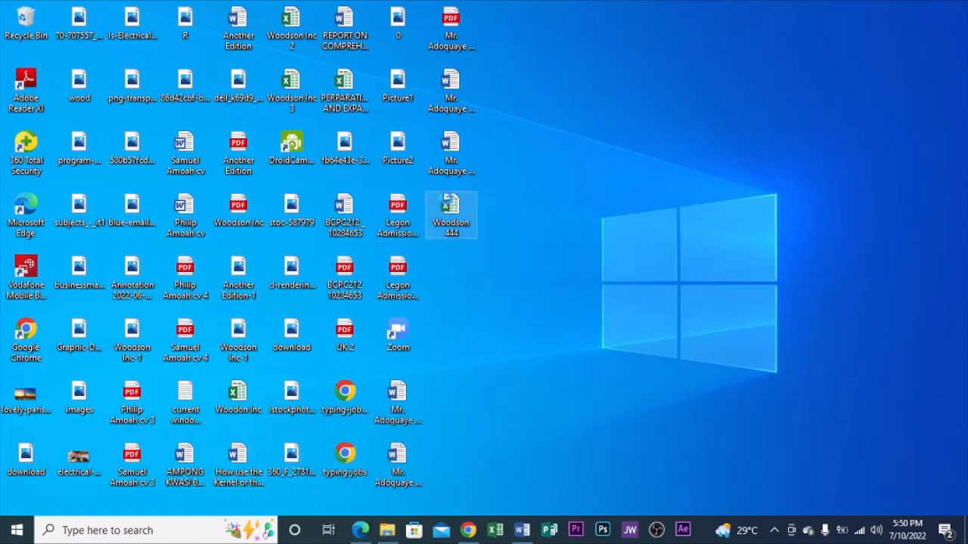
{"action": "right_click", "coordinate": [448, 204]}
{"action": "left_click", "coordinate": [481, 433]}
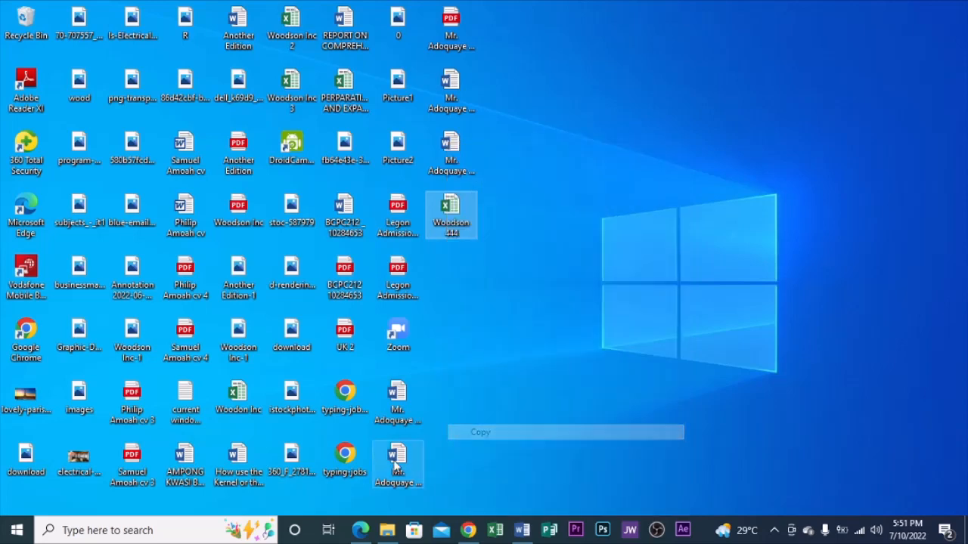
Switch to File Explorer and open the Faculty_of_Engineering folder inside ATU\Faculties on Local Disk (C:).
{"action": "left_click", "coordinate": [385, 530]}
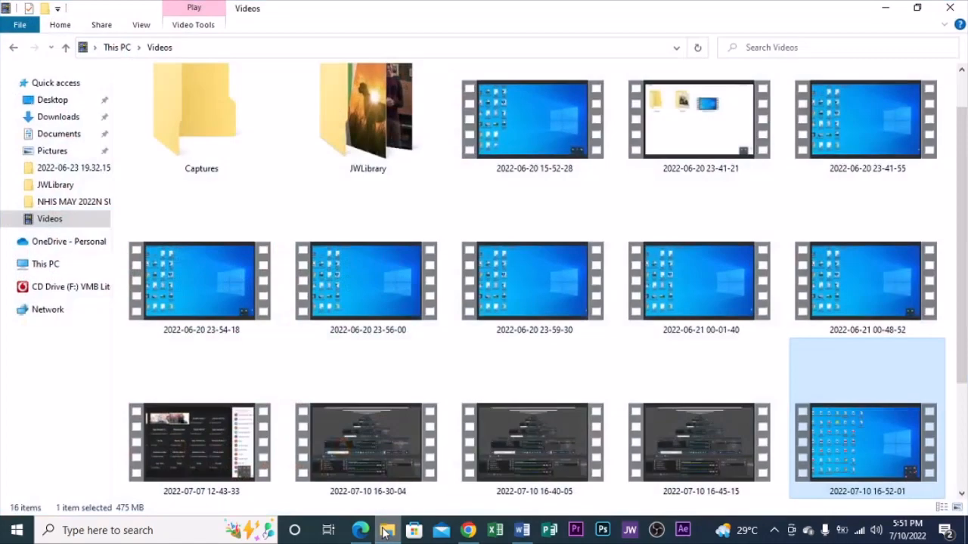
{"action": "left_click", "coordinate": [53, 266]}
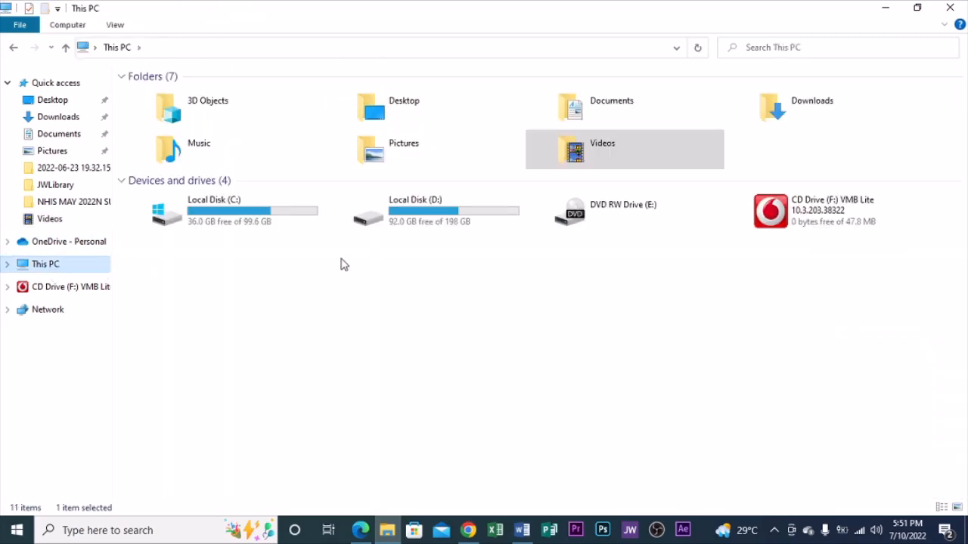
{"action": "double_click", "coordinate": [242, 218]}
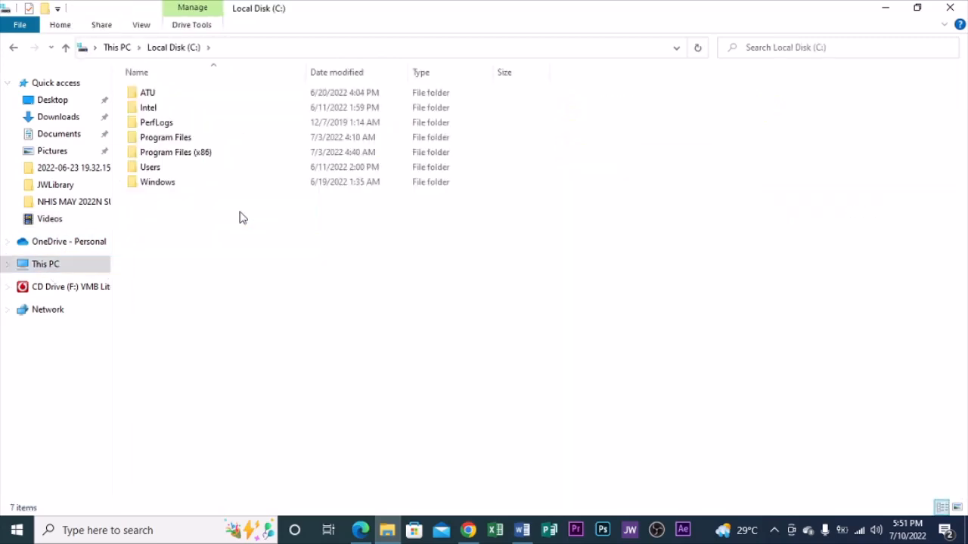
{"action": "double_click", "coordinate": [190, 97]}
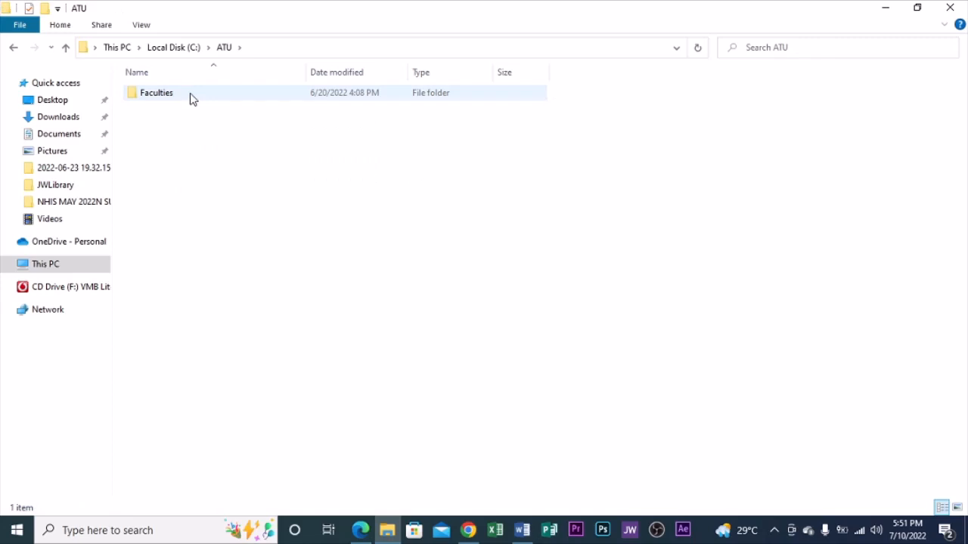
{"action": "double_click", "coordinate": [191, 97]}
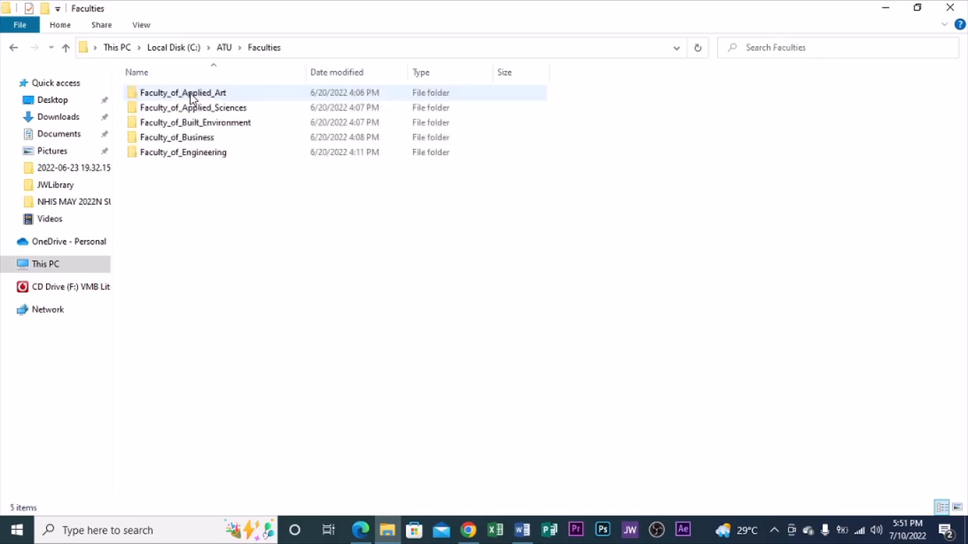
{"action": "double_click", "coordinate": [205, 162]}
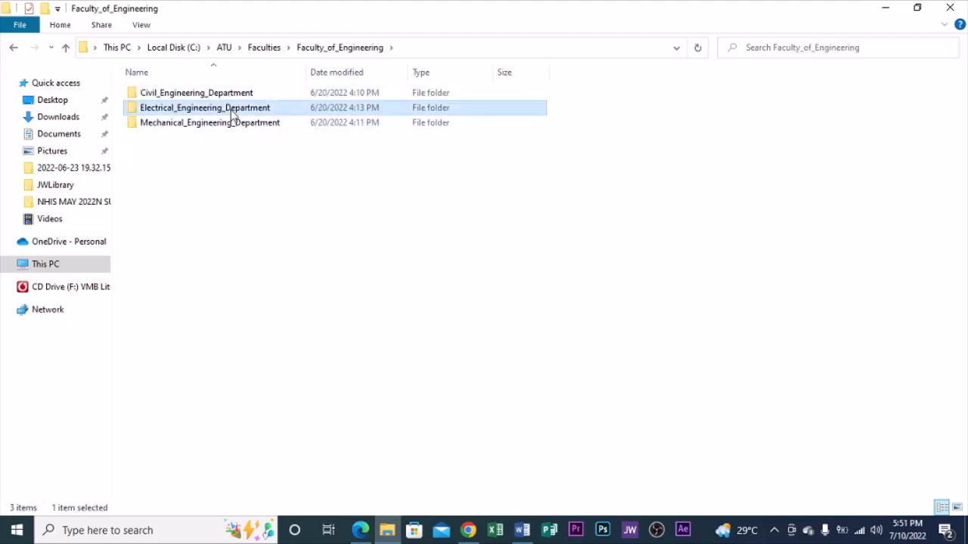
Open the week_6 folder under Electrical_Engineering_Department\Level_100\Second_Semester\Computer_Literacy.
{"action": "double_click", "coordinate": [230, 110]}
{"action": "double_click", "coordinate": [179, 93]}
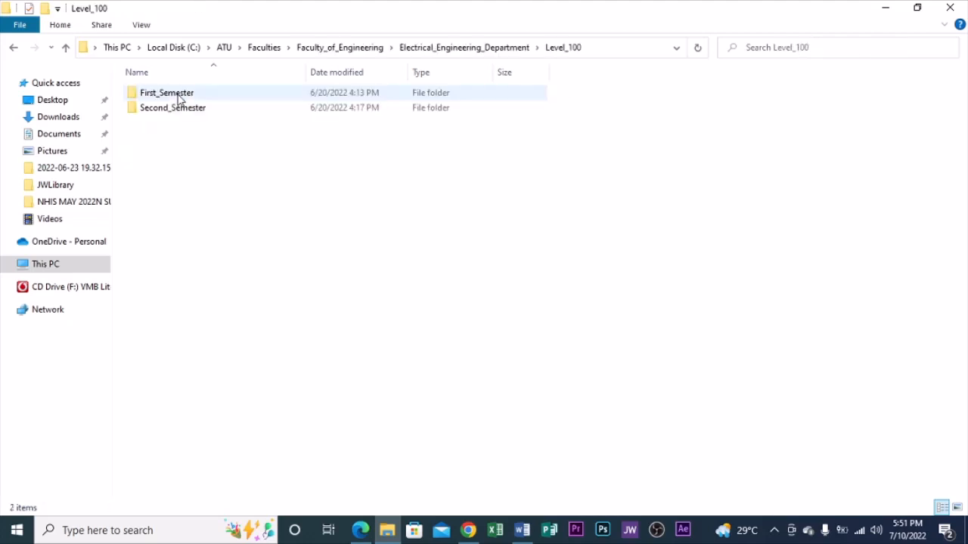
{"action": "left_click", "coordinate": [188, 112]}
{"action": "double_click", "coordinate": [188, 112]}
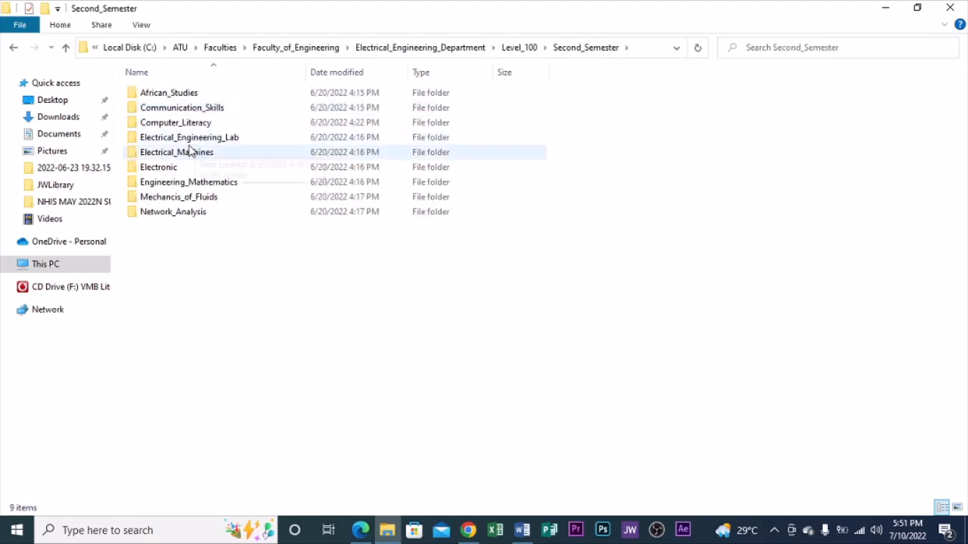
{"action": "double_click", "coordinate": [212, 125]}
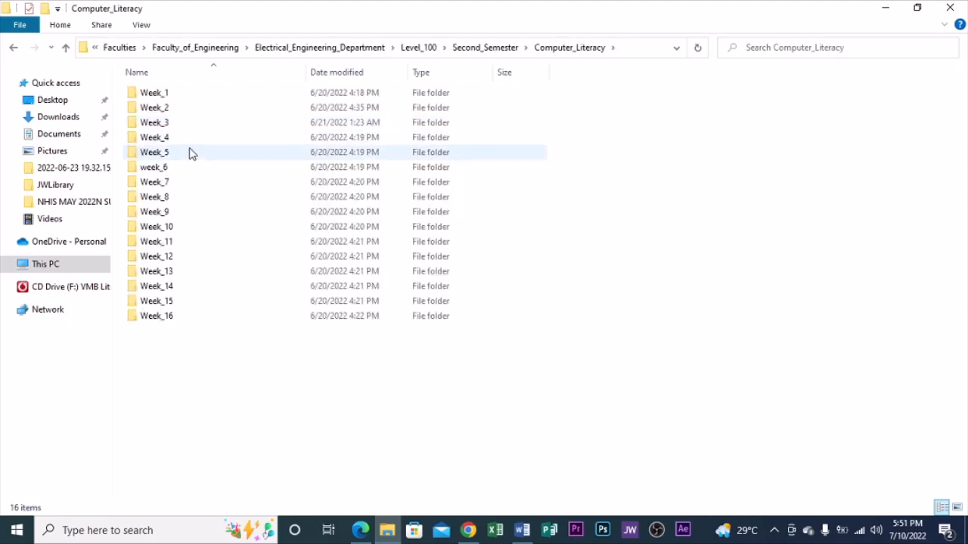
{"action": "left_click", "coordinate": [183, 168]}
{"action": "double_click", "coordinate": [183, 168]}
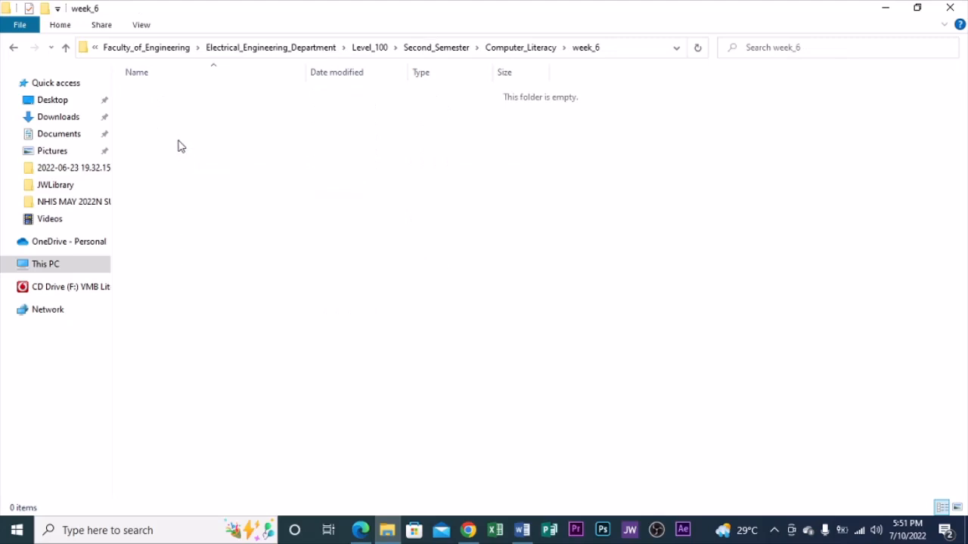
Paste the copied workbook into the week_6 folder and close the File Explorer window.
{"action": "right_click", "coordinate": [179, 142]}
{"action": "left_click", "coordinate": [225, 239]}
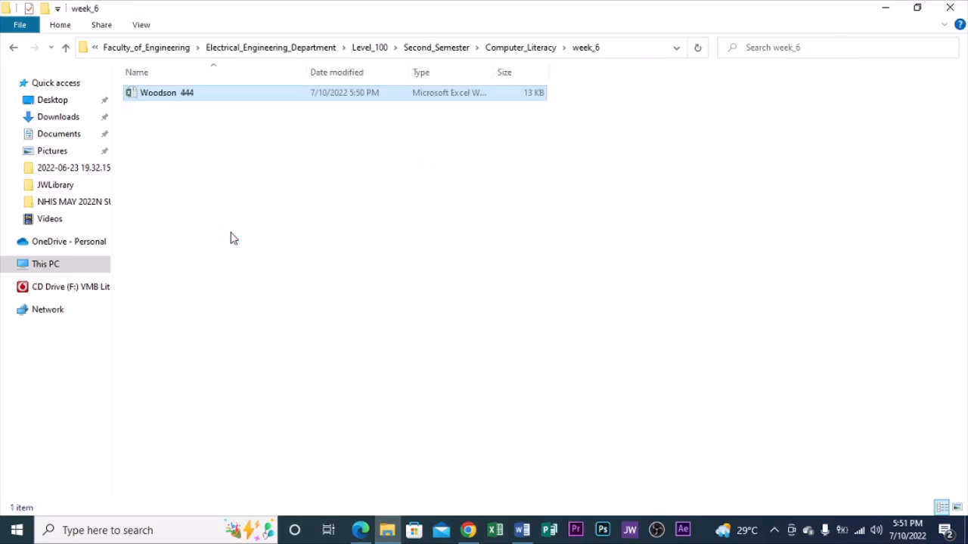
{"action": "left_click", "coordinate": [236, 197]}
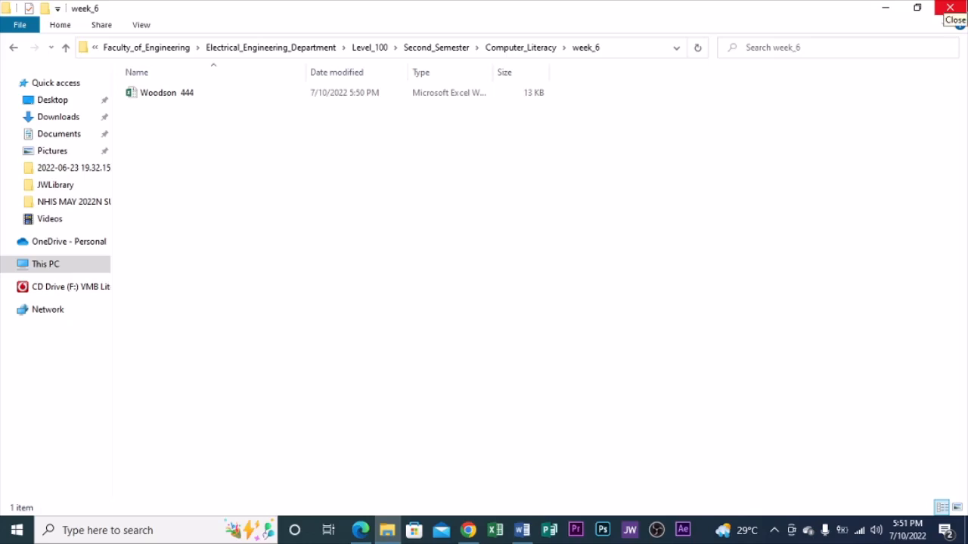
{"action": "left_click", "coordinate": [950, 8]}
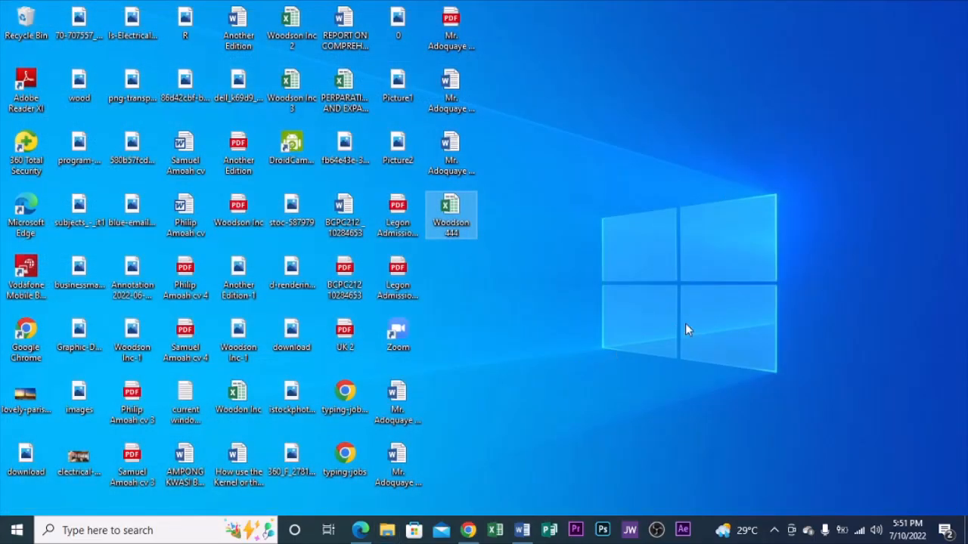
{"action": "left_click", "coordinate": [775, 530]}
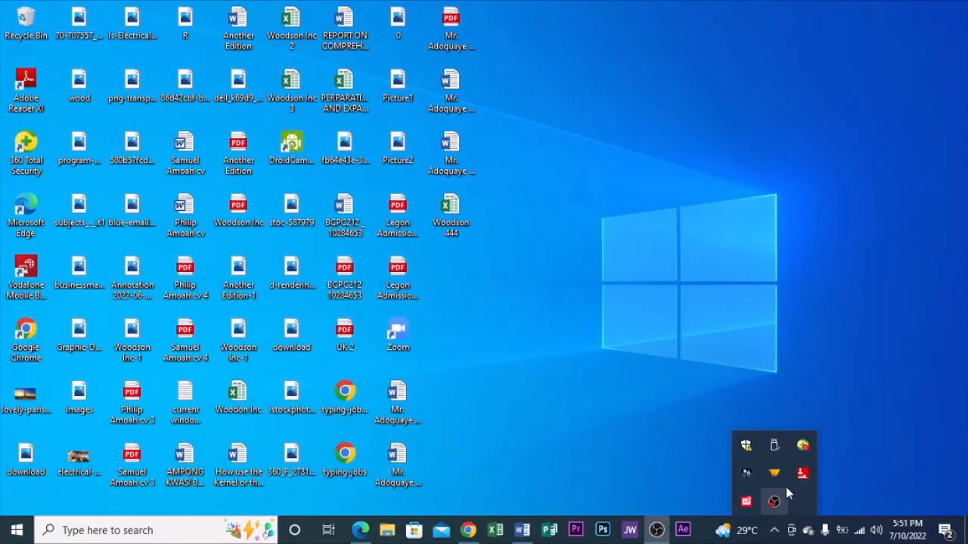